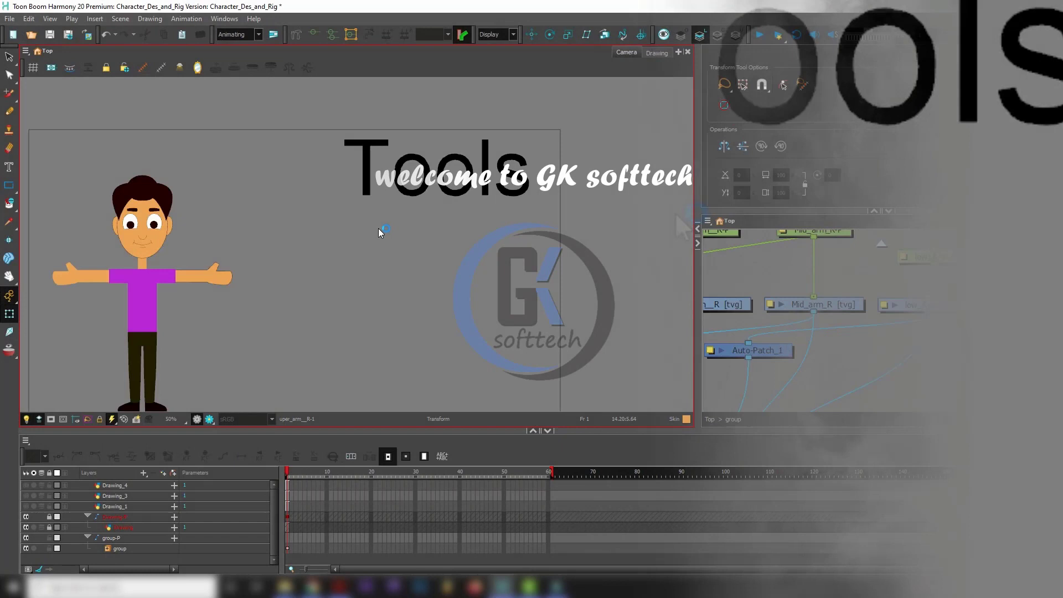
# - Switch to the Contour Editor after briefly activating the Select and Reposition All Drawings tools
pyautogui.scroll(1, 373, 230)
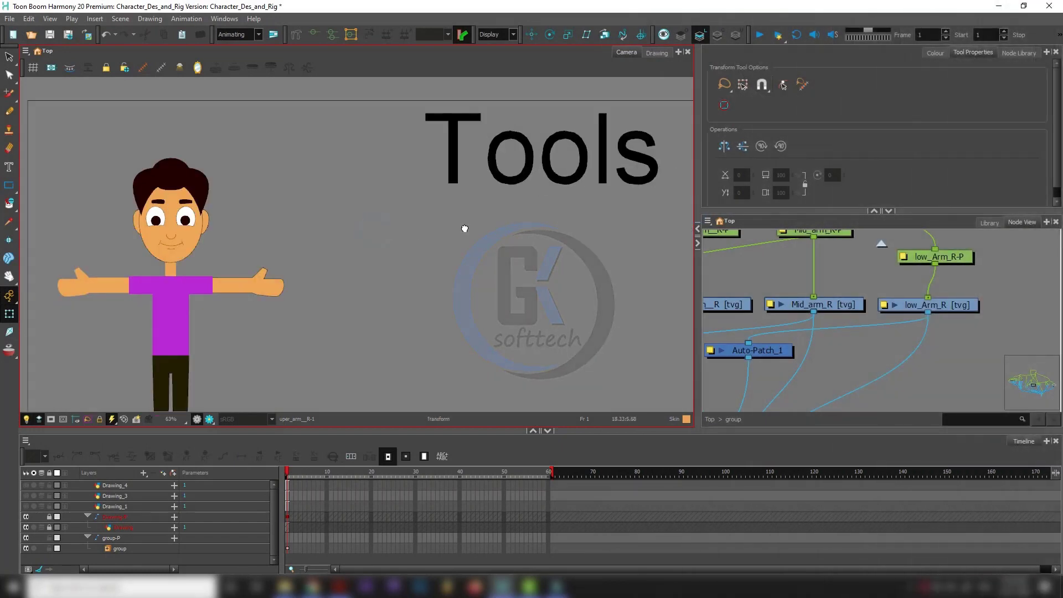
pyautogui.click(9, 57)
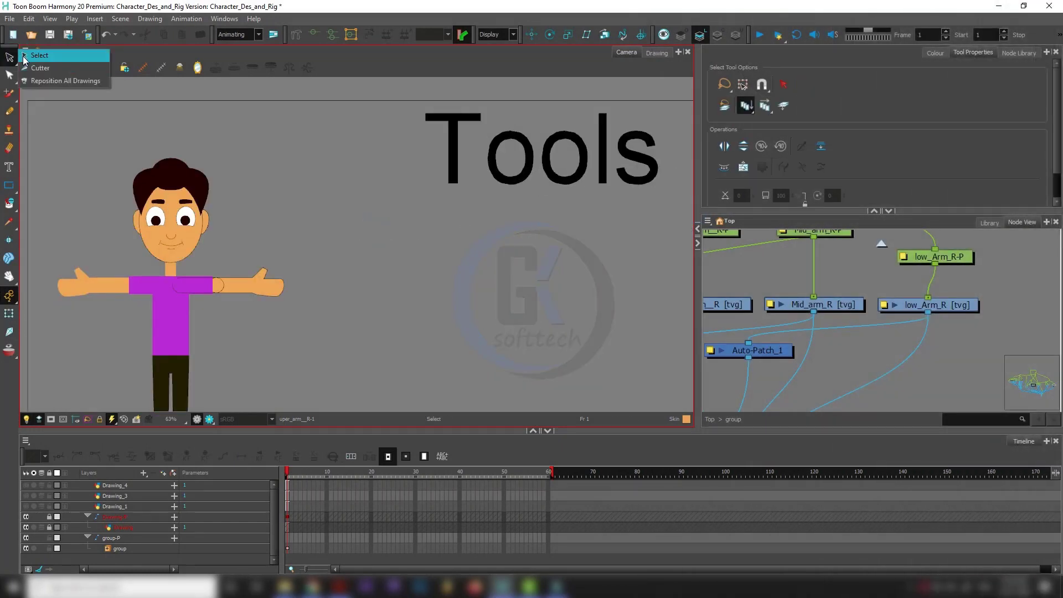
pyautogui.click(66, 81)
pyautogui.click(10, 80)
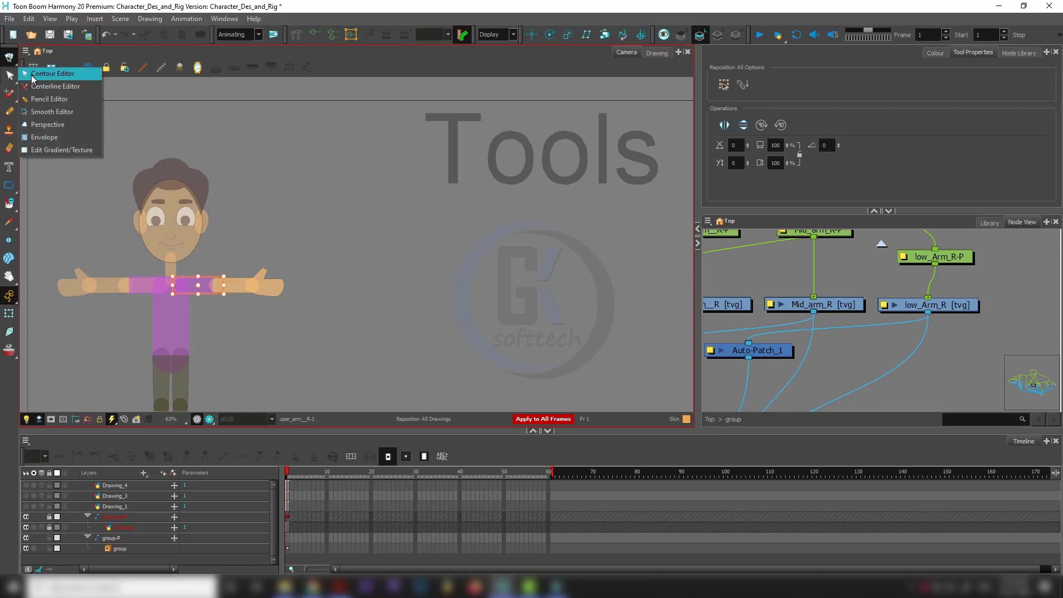
pyautogui.click(33, 78)
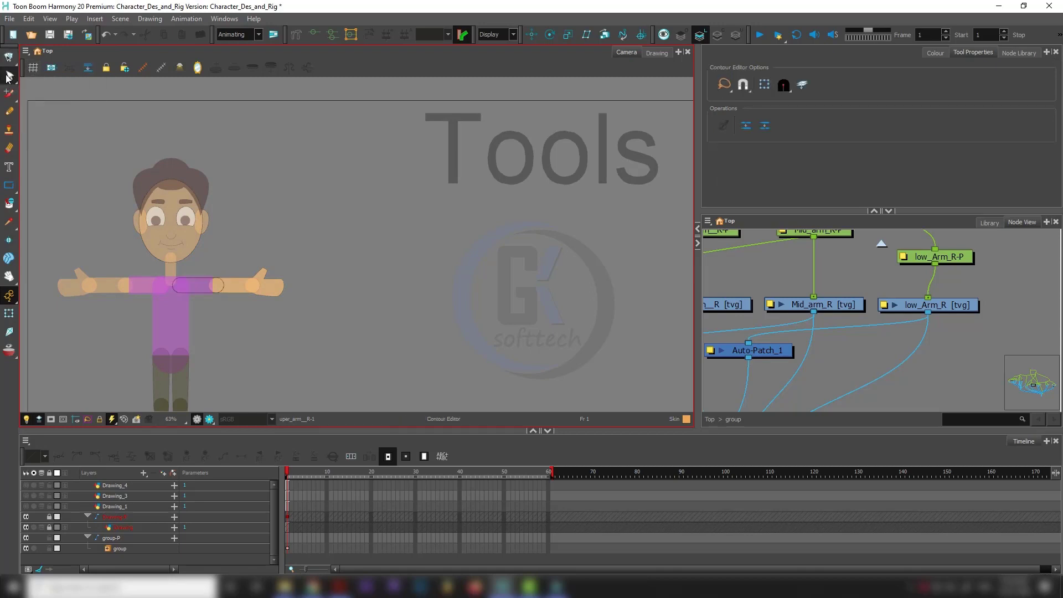
# - Use the Contour Editor to select the contour points around the elbow end of the upper arm
pyautogui.click(9, 77)
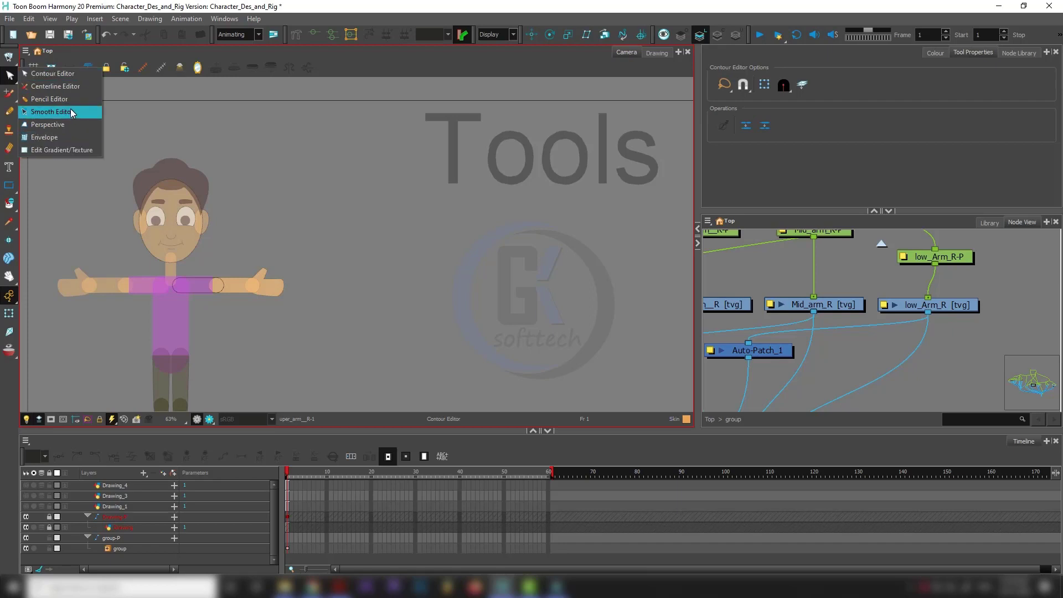
pyautogui.click(273, 185)
pyautogui.scroll(5, 197, 285)
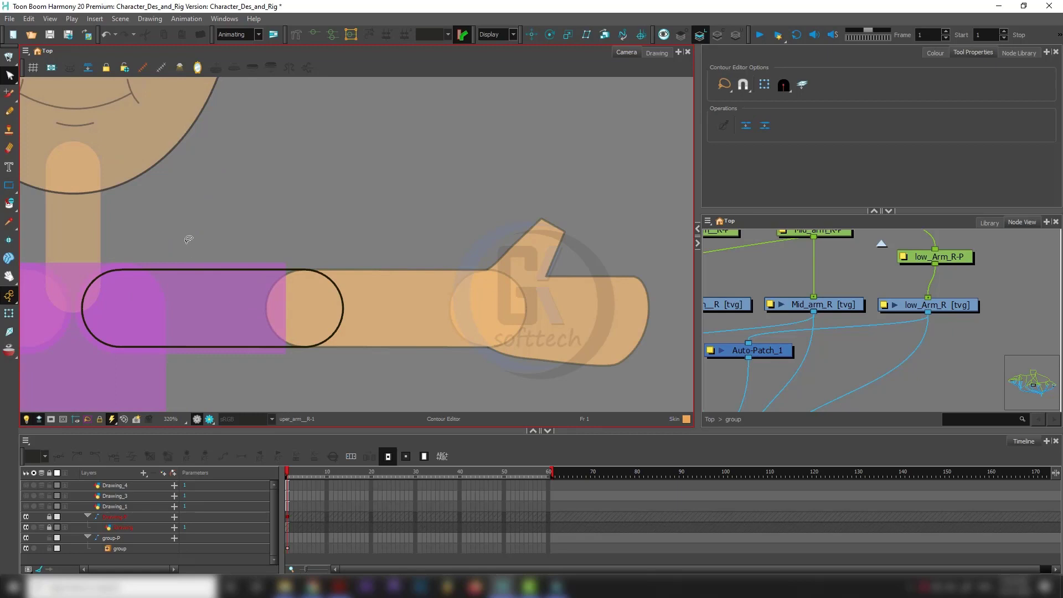
pyautogui.click(9, 75)
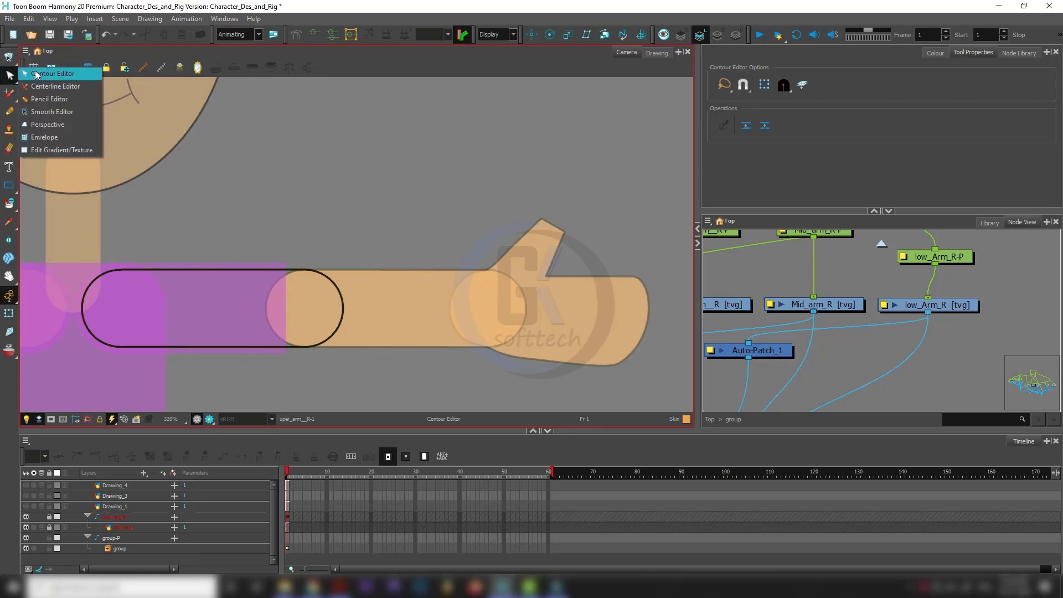
pyautogui.click(35, 74)
pyautogui.scroll(3, 399, 316)
pyautogui.scroll(-3, 302, 204)
pyautogui.moveTo(287, 171); pyautogui.dragTo(335, 294)
pyautogui.scroll(3, 273, 247)
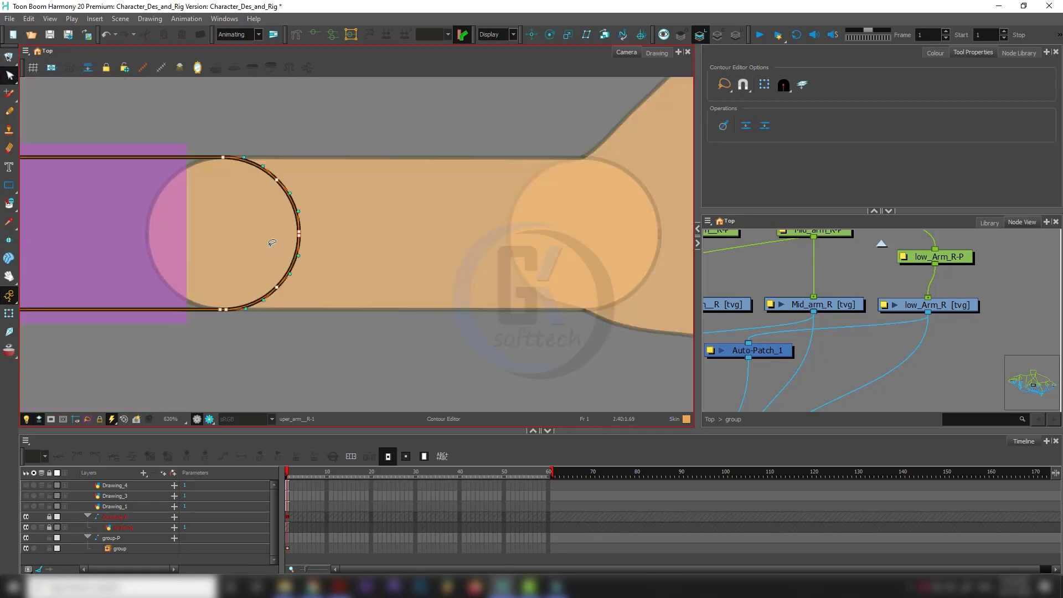
# - Try pulling the upper contour point at the elbow end outward, and undo the reshaping
pyautogui.moveTo(198, 176); pyautogui.dragTo(393, 135)
pyautogui.hotkey('ctrl', 'z')
pyautogui.click(406, 158)
pyautogui.click(387, 182)
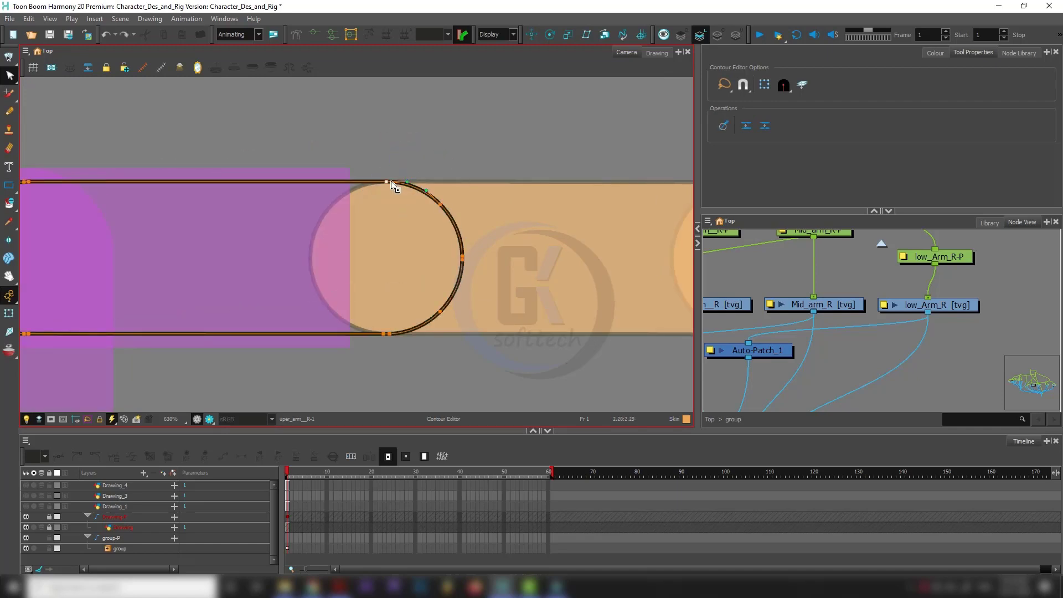
pyautogui.moveTo(388, 182); pyautogui.dragTo(368, 151)
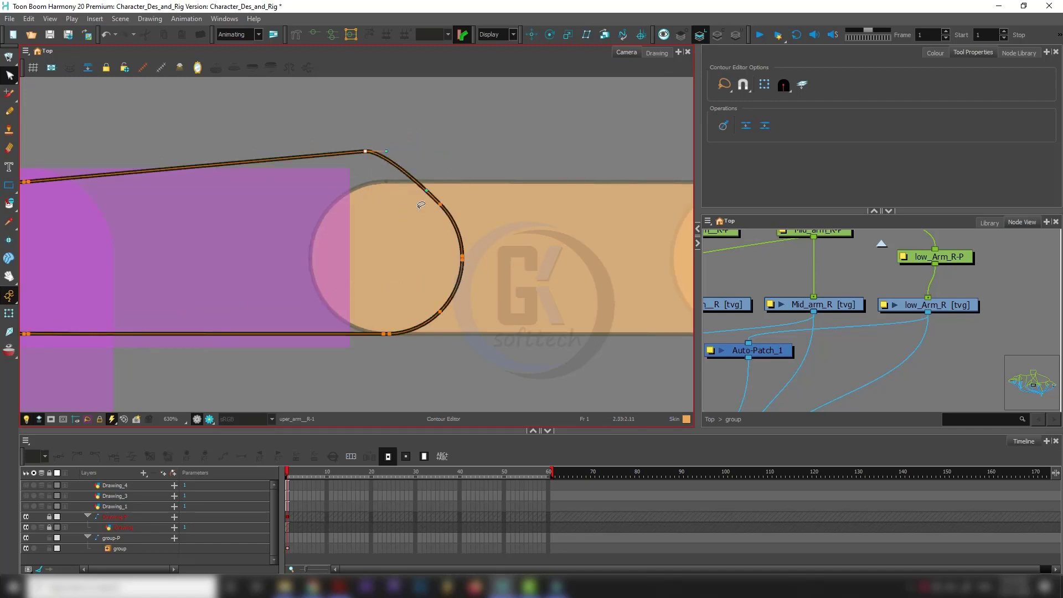
pyautogui.hotkey('ctrl', 'z')
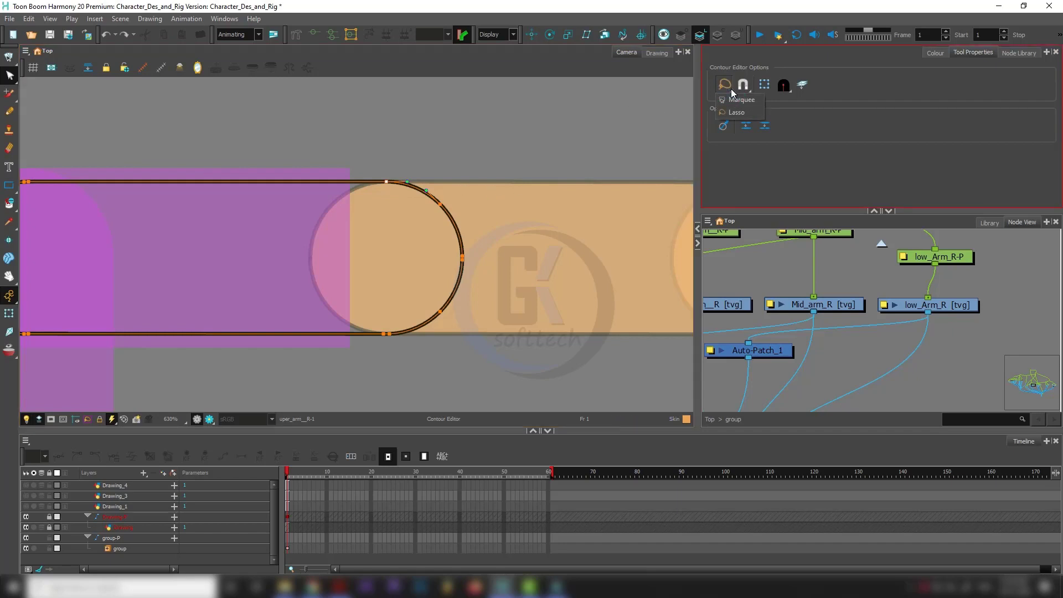
# - Set the selection mode to Lasso, turn on Show Controls and lasso the contour points at the elbow end
pyautogui.click(735, 111)
pyautogui.click(672, 99)
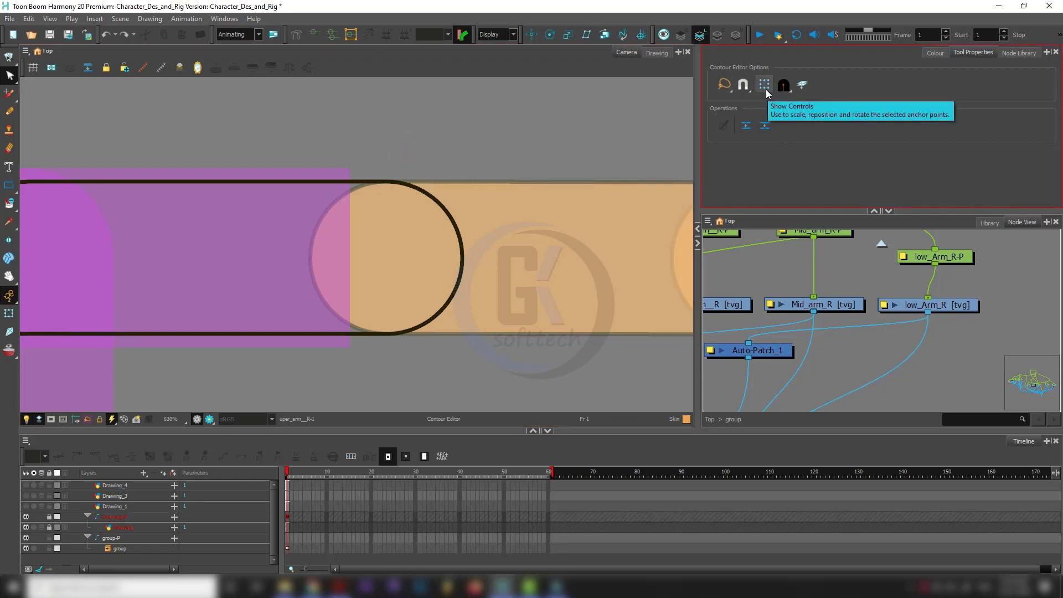
pyautogui.click(766, 88)
pyautogui.moveTo(510, 122)
pyautogui.mouseDown()
pyautogui.moveTo(211, 266)
pyautogui.moveTo(351, 186)
pyautogui.mouseUp()
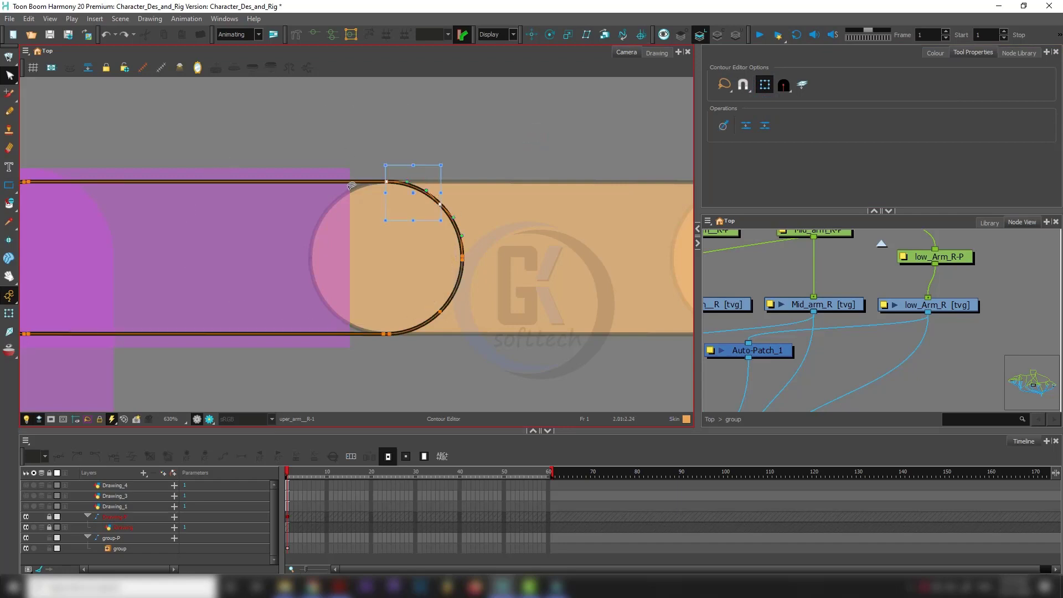
pyautogui.moveTo(497, 232)
pyautogui.mouseDown()
pyautogui.moveTo(475, 245)
pyautogui.moveTo(355, 189)
pyautogui.moveTo(382, 326)
pyautogui.moveTo(486, 239)
pyautogui.mouseUp()
pyautogui.scroll(-4, 452, 241)
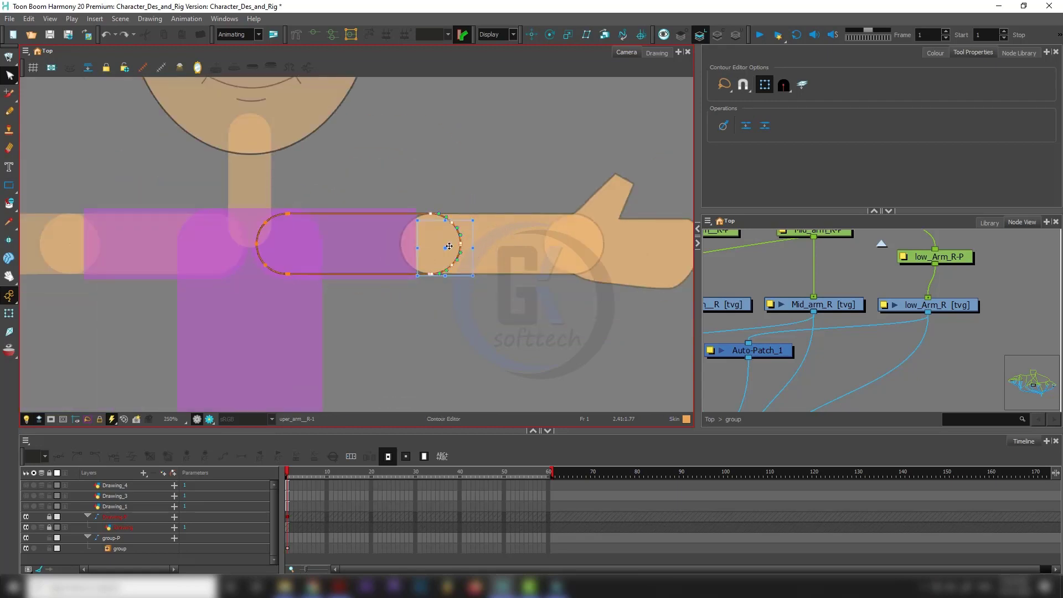
pyautogui.scroll(4, 449, 246)
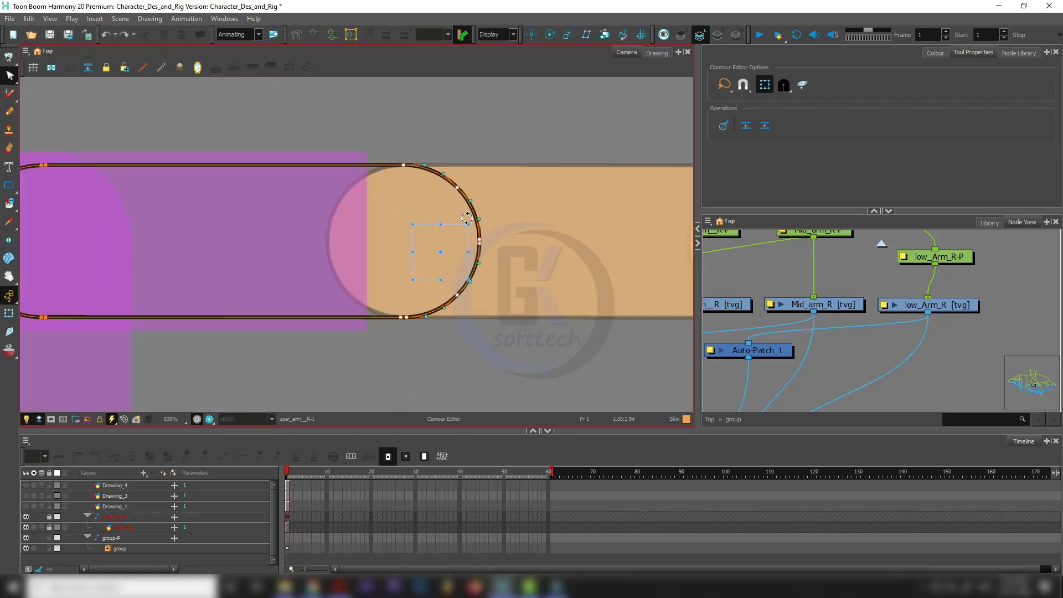
pyautogui.click(470, 221)
# - Try rotating and moving the elbow-end points as a group with the control box, and undo the changes
pyautogui.moveTo(382, 170)
pyautogui.mouseDown()
pyautogui.moveTo(421, 332)
pyautogui.moveTo(465, 212)
pyautogui.moveTo(483, 244)
pyautogui.moveTo(444, 254)
pyautogui.moveTo(401, 335)
pyautogui.mouseUp()
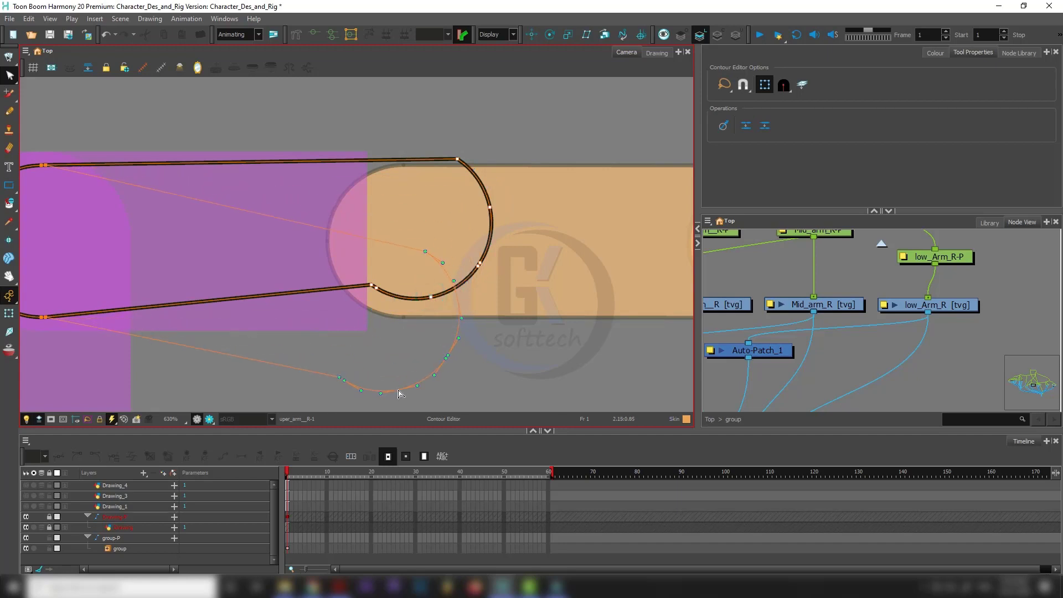
pyautogui.moveTo(433, 301); pyautogui.dragTo(423, 261)
pyautogui.hotkey('ctrl', 'z')
pyautogui.hotkey('ctrl', 'z')
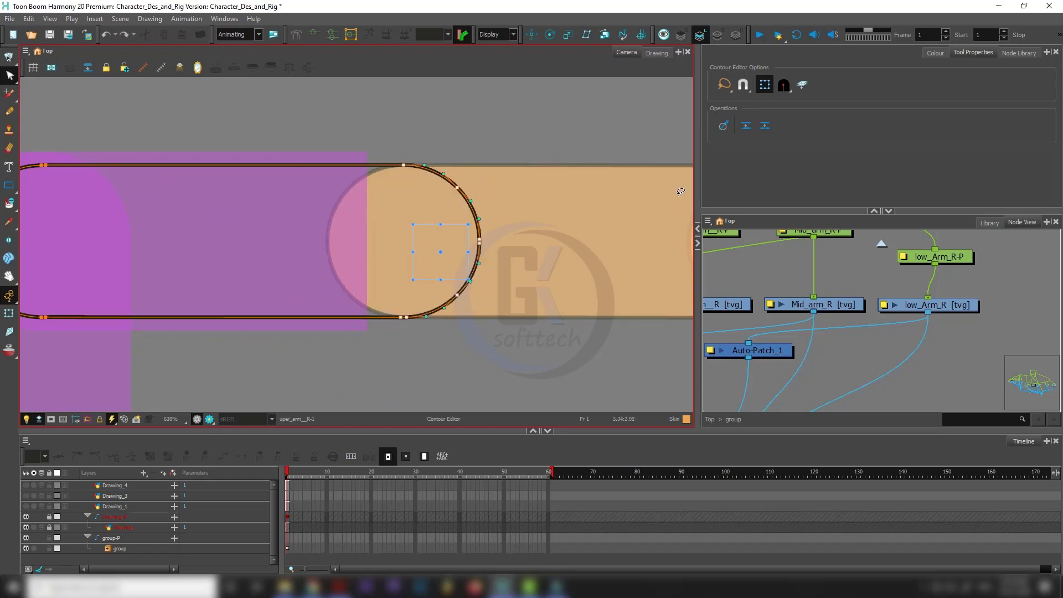
pyautogui.click(538, 136)
# - Look at the Round and Flat tip style choices and display the contour points of the upper arm's outline
pyautogui.click(785, 85)
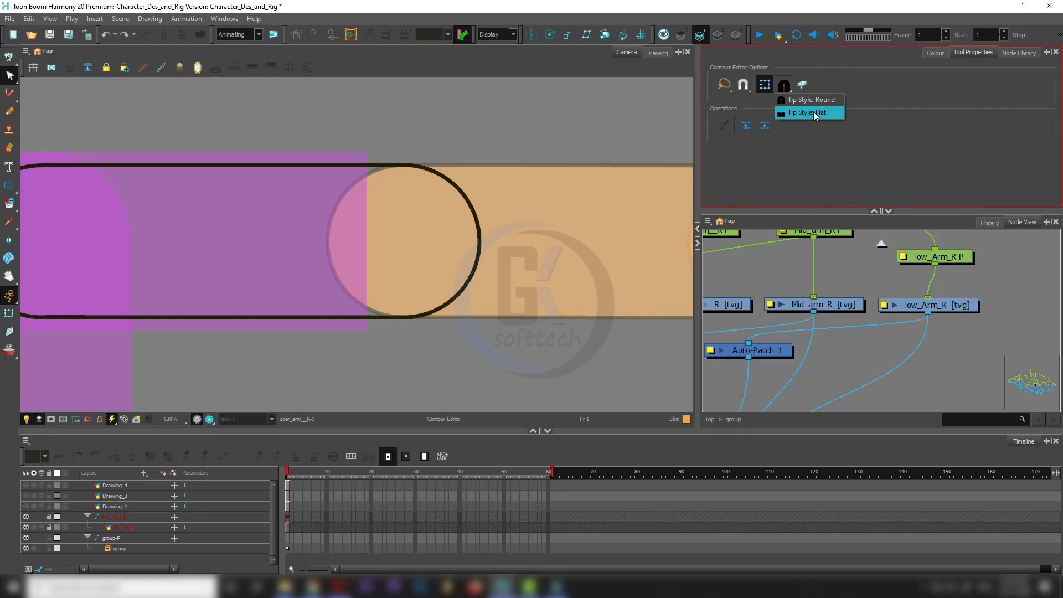
pyautogui.click(505, 185)
pyautogui.scroll(2, 405, 188)
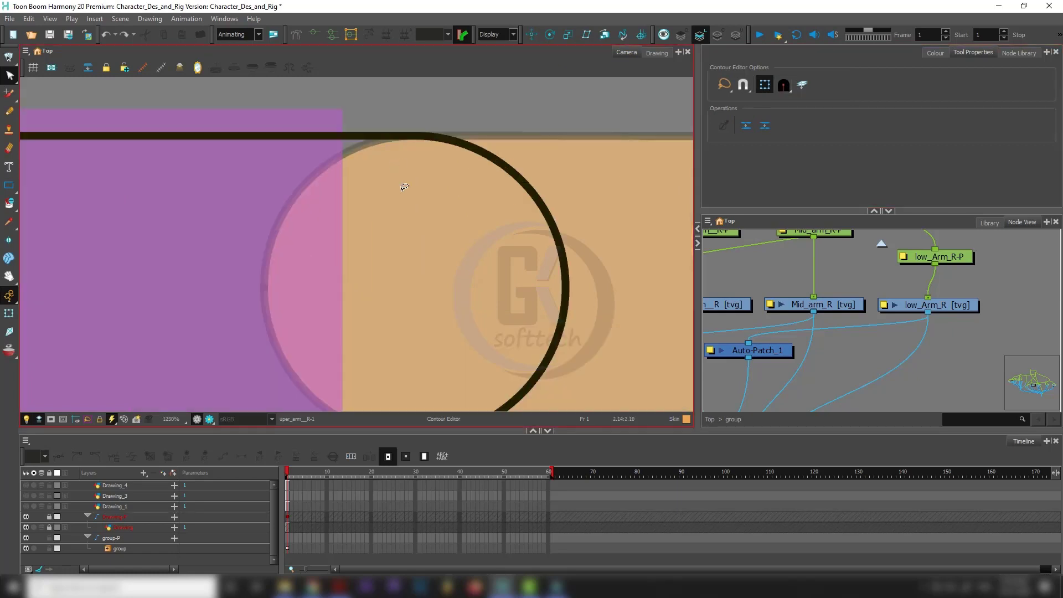
pyautogui.click(540, 131)
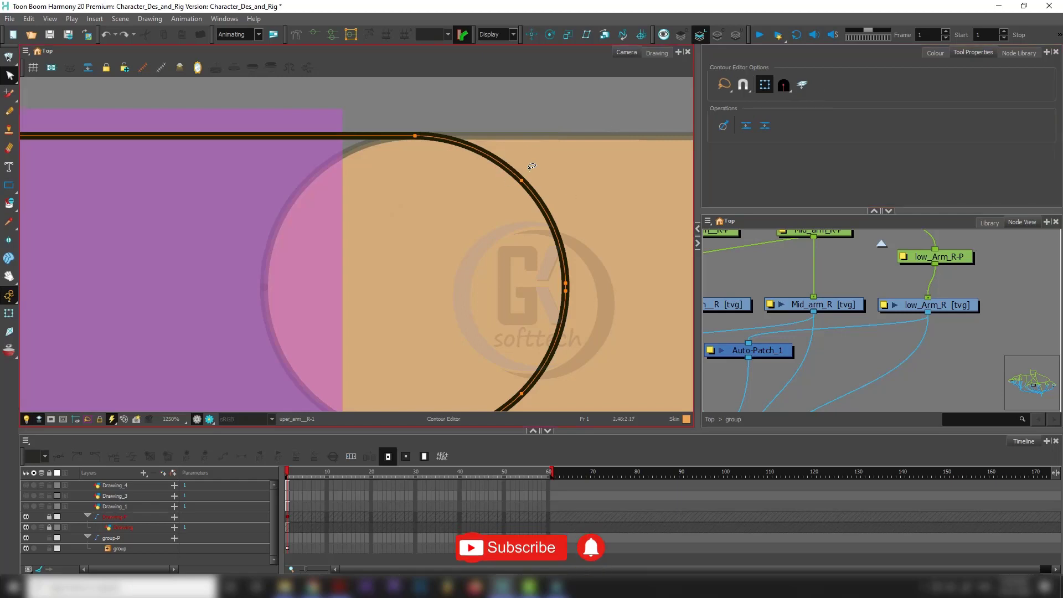
pyautogui.scroll(3, 532, 166)
pyautogui.scroll(-4, 475, 136)
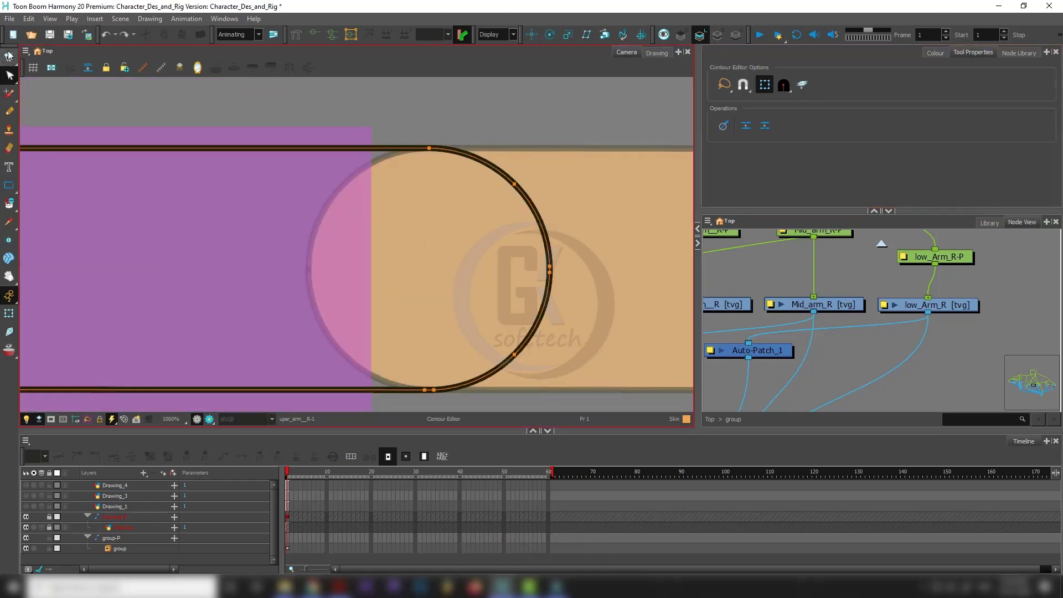
# - Make contour edits apply to both line and colour art, preview both art layers, and lasso the elbow-end points
pyautogui.click(801, 86)
pyautogui.click(664, 35)
pyautogui.scroll(-2, 518, 281)
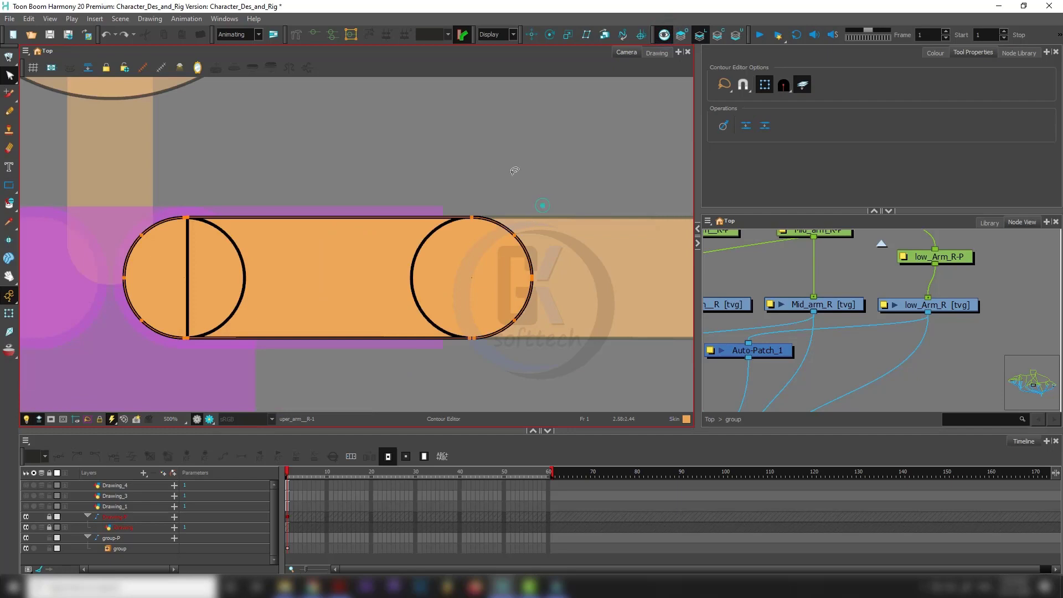
pyautogui.moveTo(514, 170)
pyautogui.mouseDown()
pyautogui.moveTo(487, 390)
pyautogui.moveTo(466, 186)
pyautogui.mouseUp()
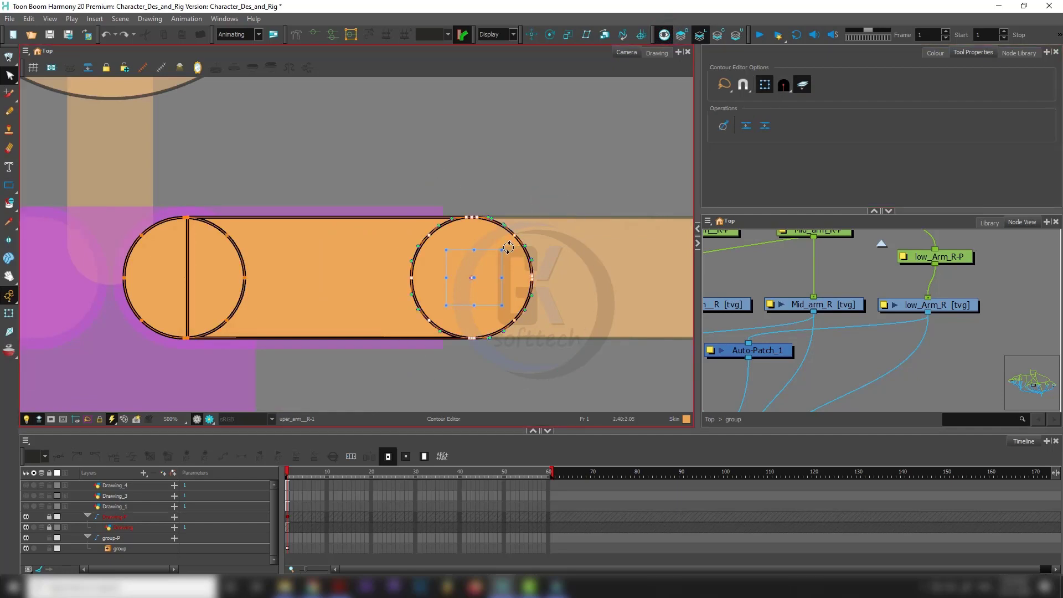
# - Try moving the elbow end of the line and colour art together downward, undo it and clear the selection
pyautogui.moveTo(509, 247); pyautogui.dragTo(479, 381)
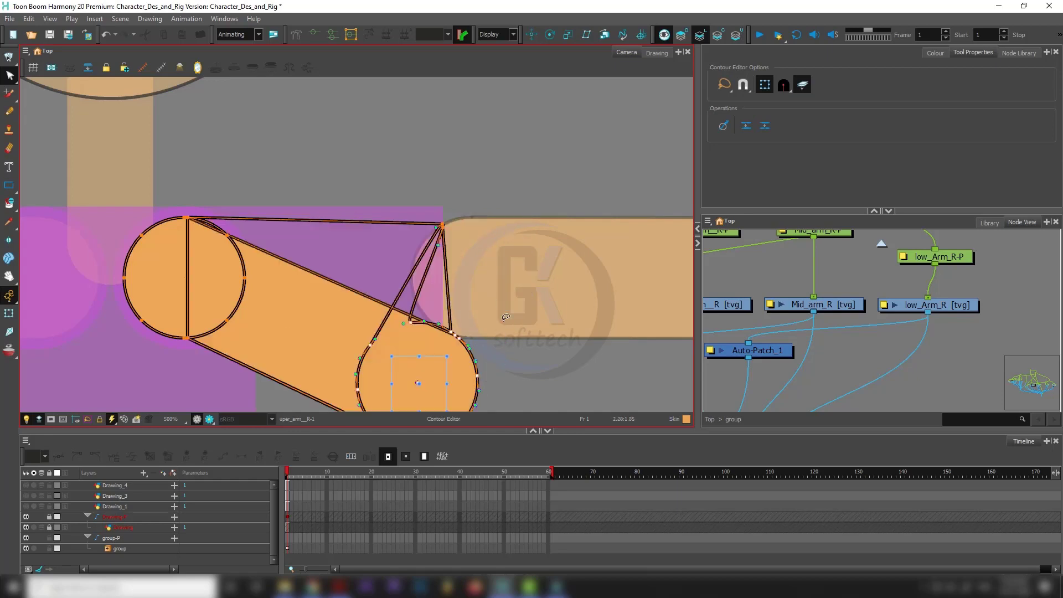
pyautogui.hotkey('ctrl', 'z')
pyautogui.hotkey('ctrl', 'z')
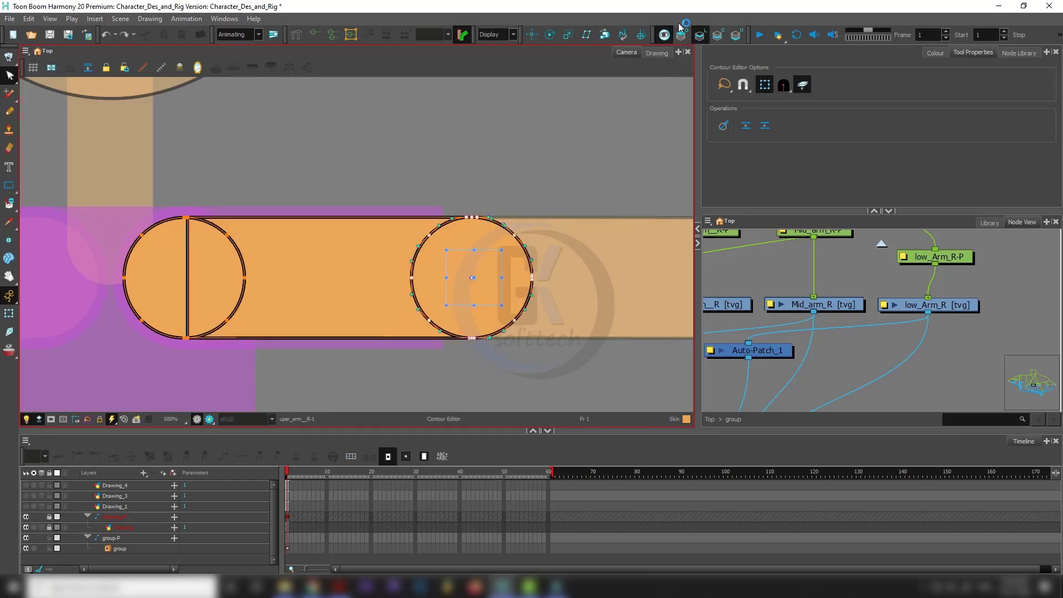
pyautogui.click(547, 132)
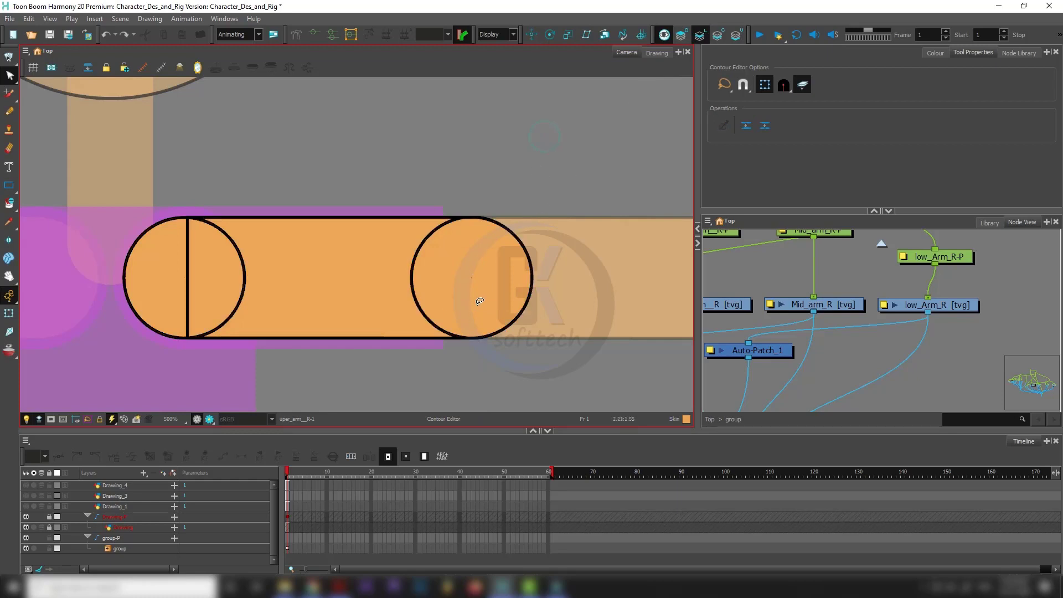
# - Turn off the combined art preview and cut a small gap in the elbow curve by deleting a short outline segment
pyautogui.press('2')
pyautogui.click(664, 34)
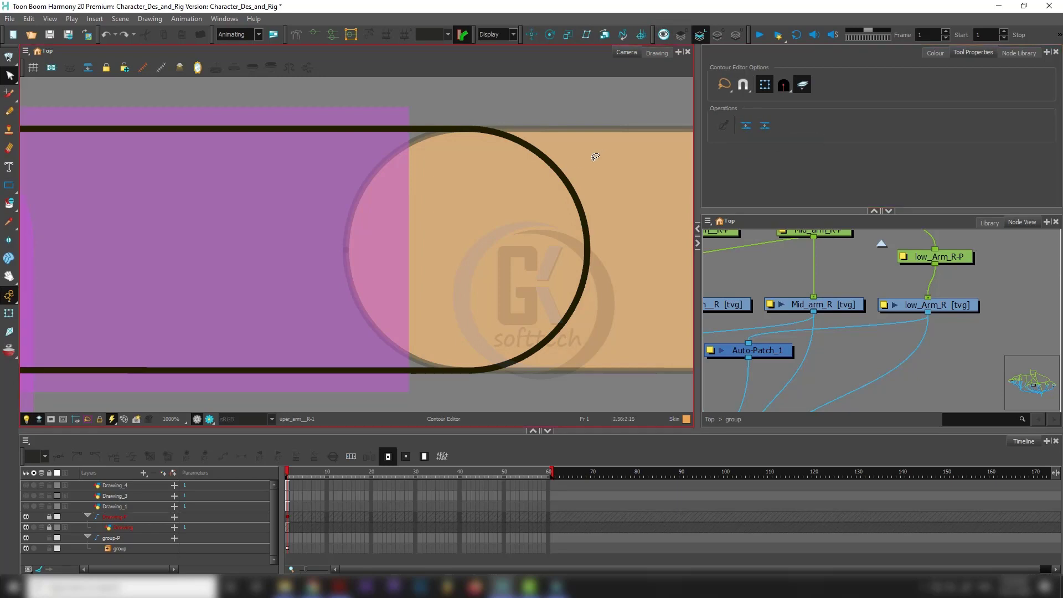
pyautogui.click(558, 179)
pyautogui.scroll(4, 561, 171)
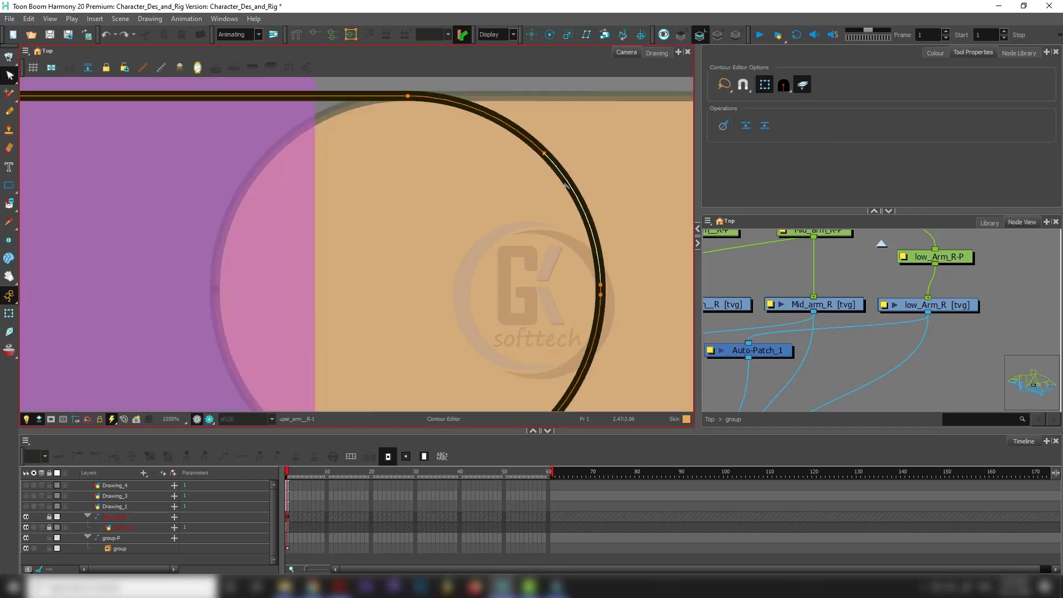
pyautogui.keyDown('ctrl'); pyautogui.click(557, 164); pyautogui.keyUp('ctrl')
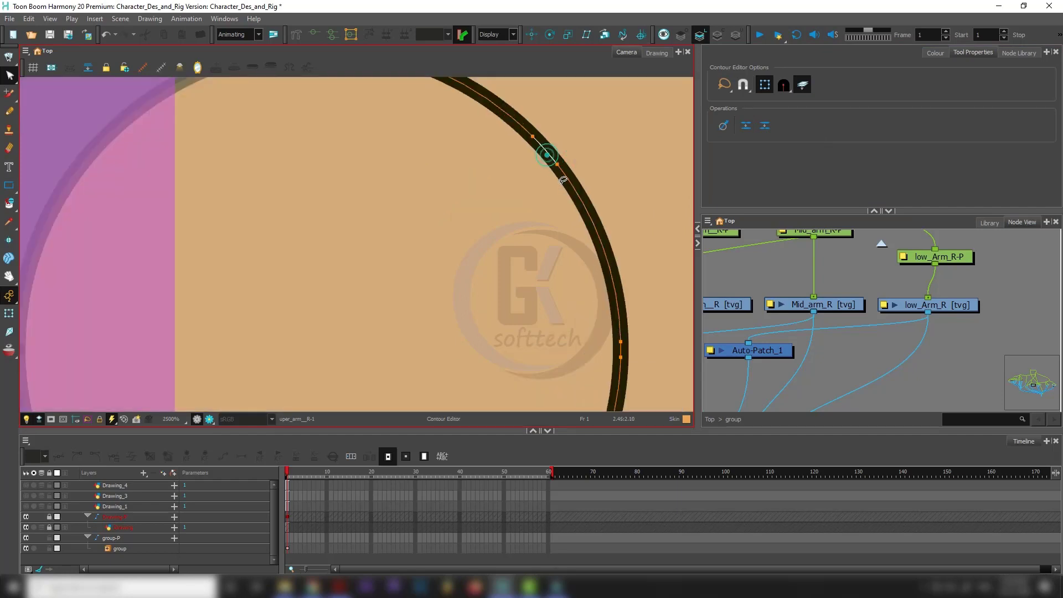
pyautogui.press('Delete')
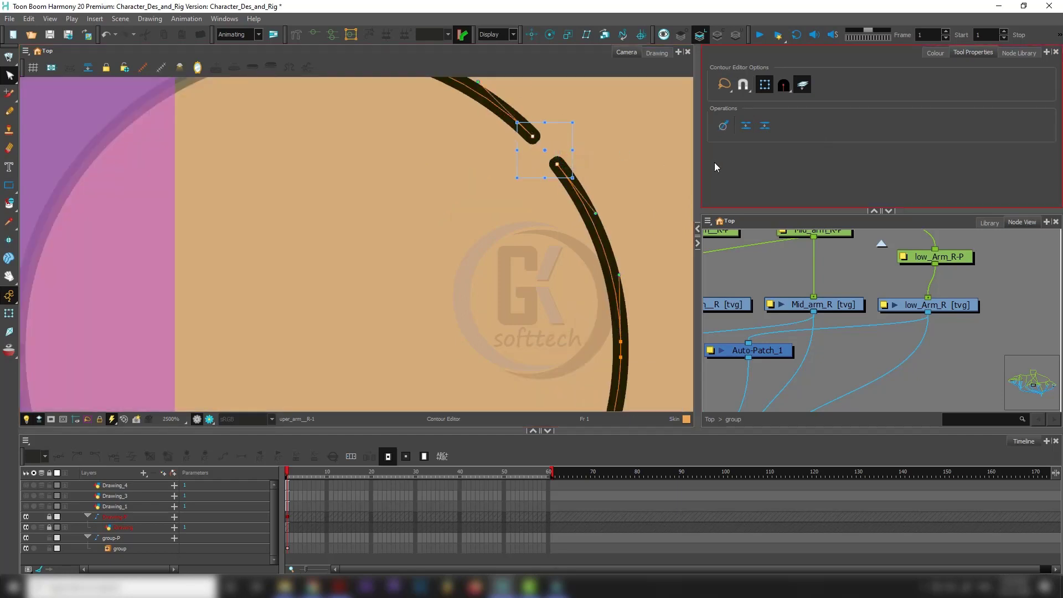
# - Turn off Show Controls and nudge the end point on the lower side of the outline gap slightly upward
pyautogui.click(746, 127)
pyautogui.click(601, 152)
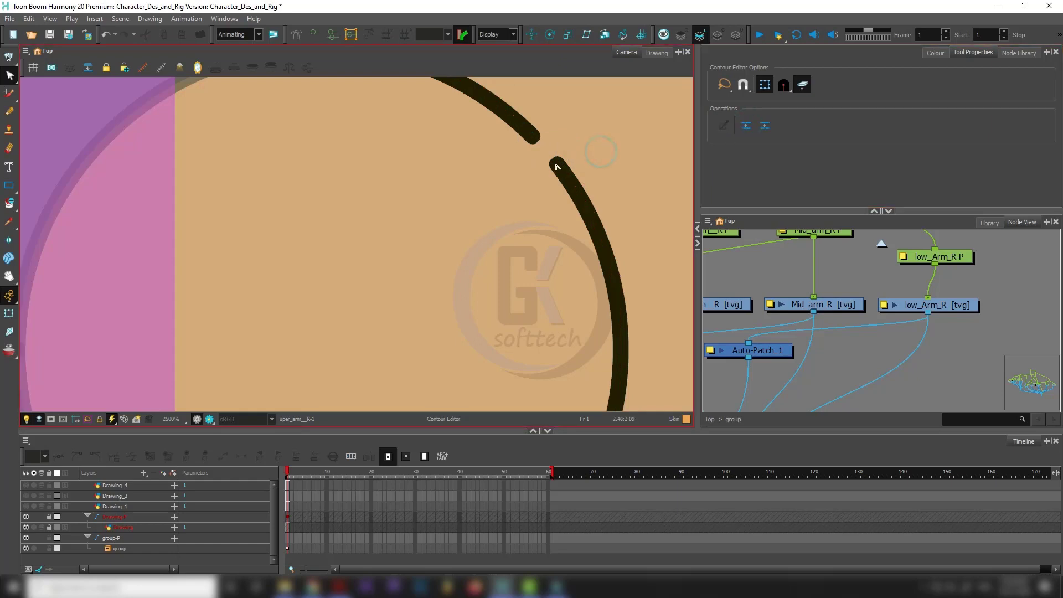
pyautogui.click(559, 165)
pyautogui.click(767, 87)
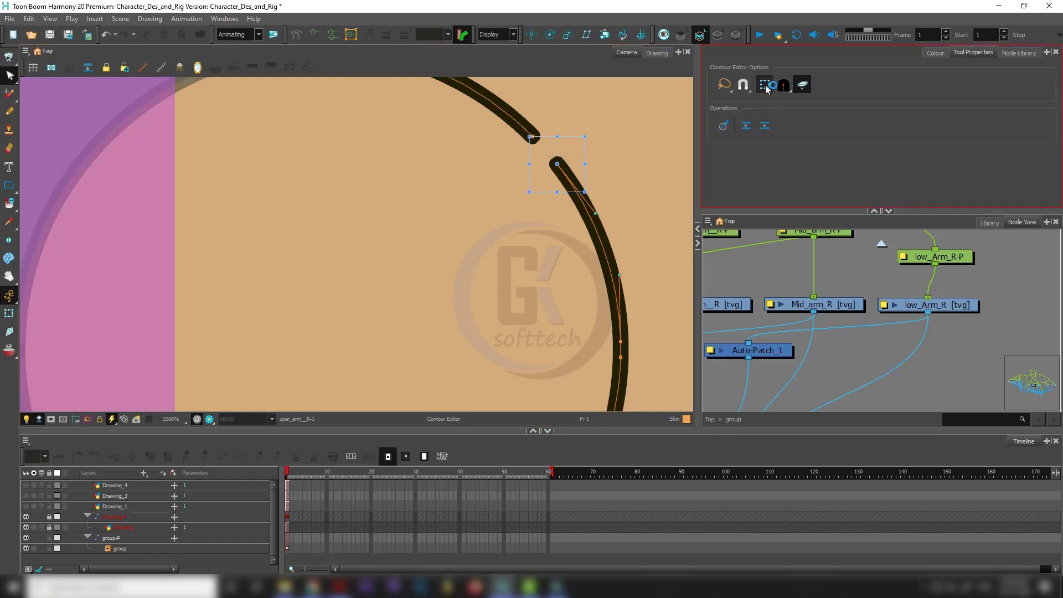
pyautogui.moveTo(557, 164)
pyautogui.mouseDown()
pyautogui.moveTo(535, 142)
pyautogui.moveTo(559, 160)
pyautogui.mouseUp()
# - Open the tip style choices for the selected end point at the outline gap
pyautogui.click(784, 89)
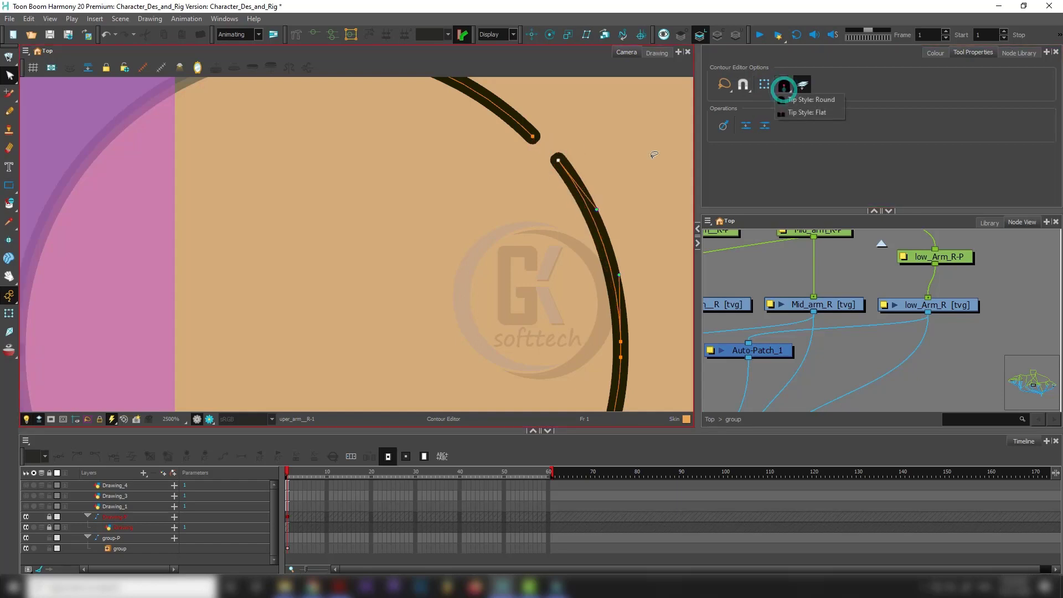
pyautogui.click(786, 81)
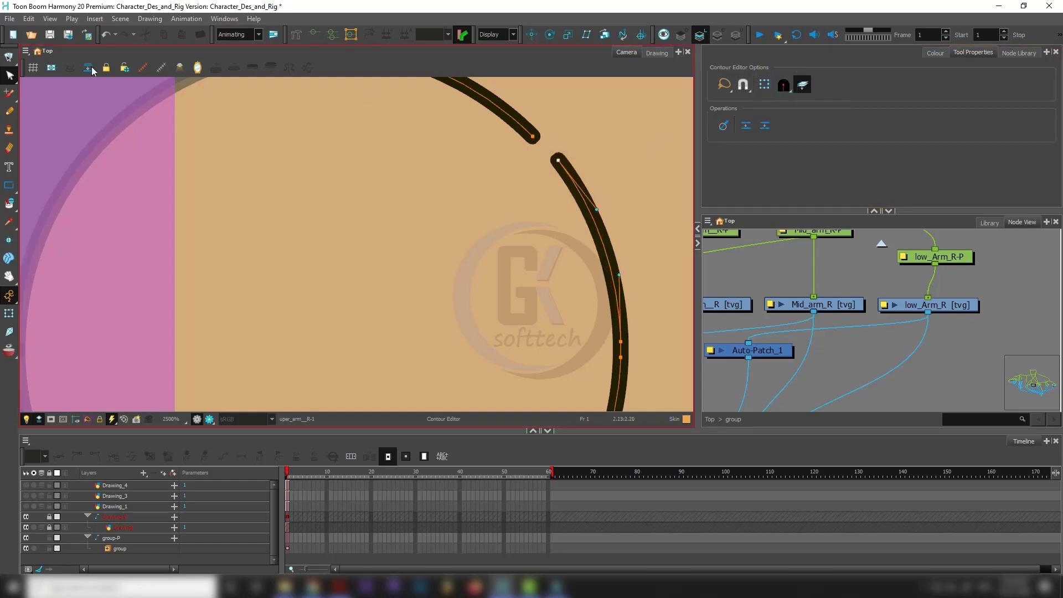
# - Turn on snapping and turn off working on line and colour art together in the Select tool, and return to the Contour Editor
pyautogui.click(7, 57)
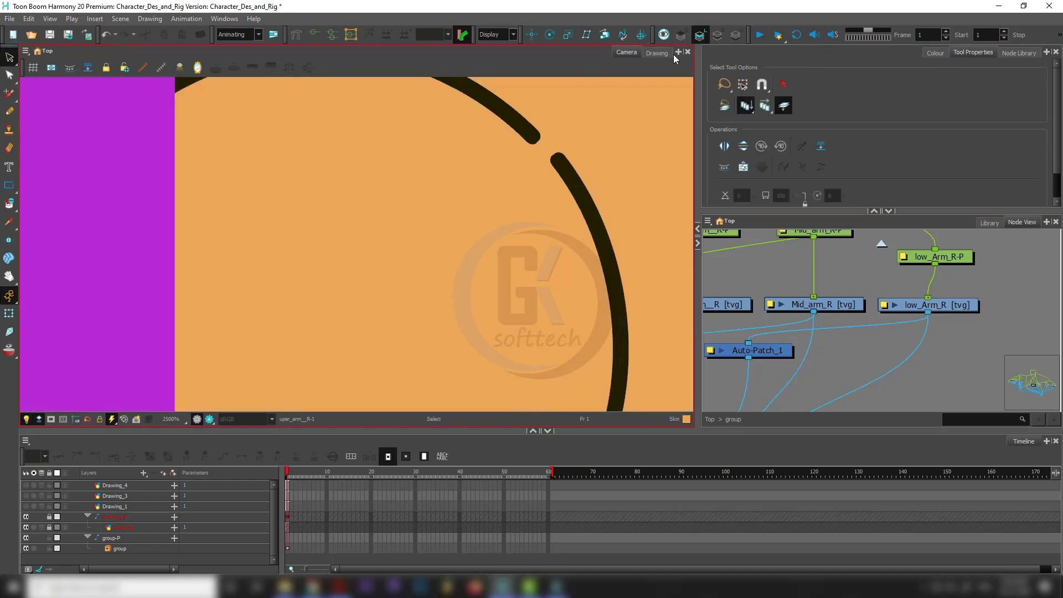
pyautogui.click(766, 107)
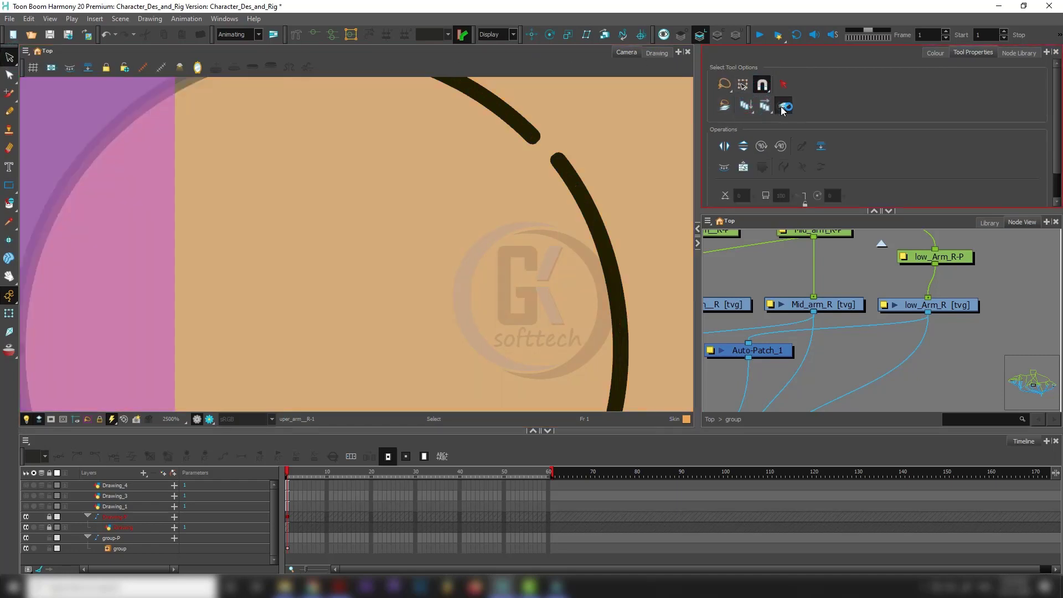
pyautogui.moveTo(9, 75); pyautogui.dragTo(30, 77)
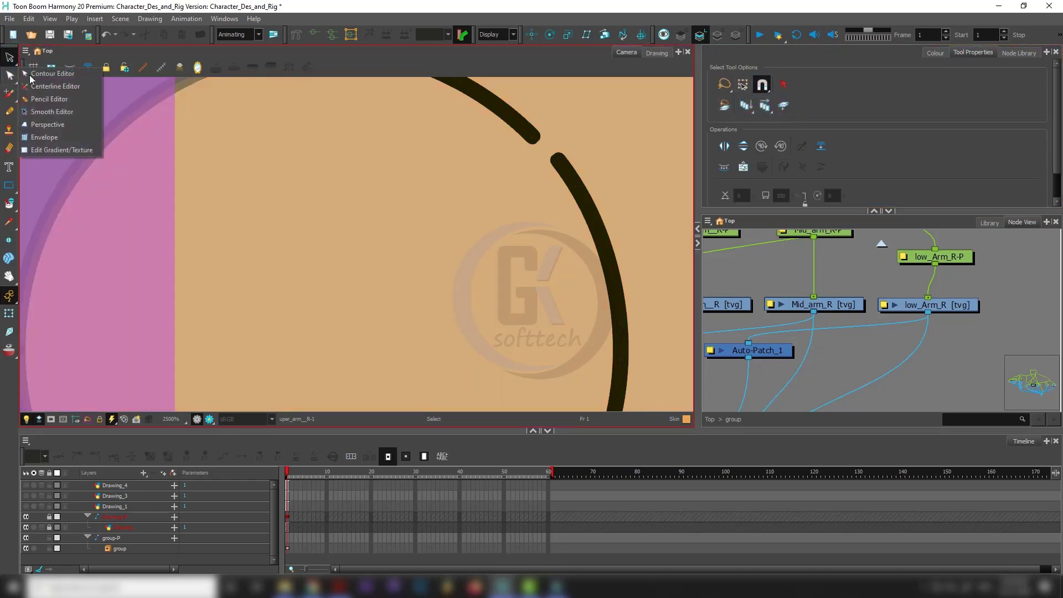
pyautogui.click(52, 74)
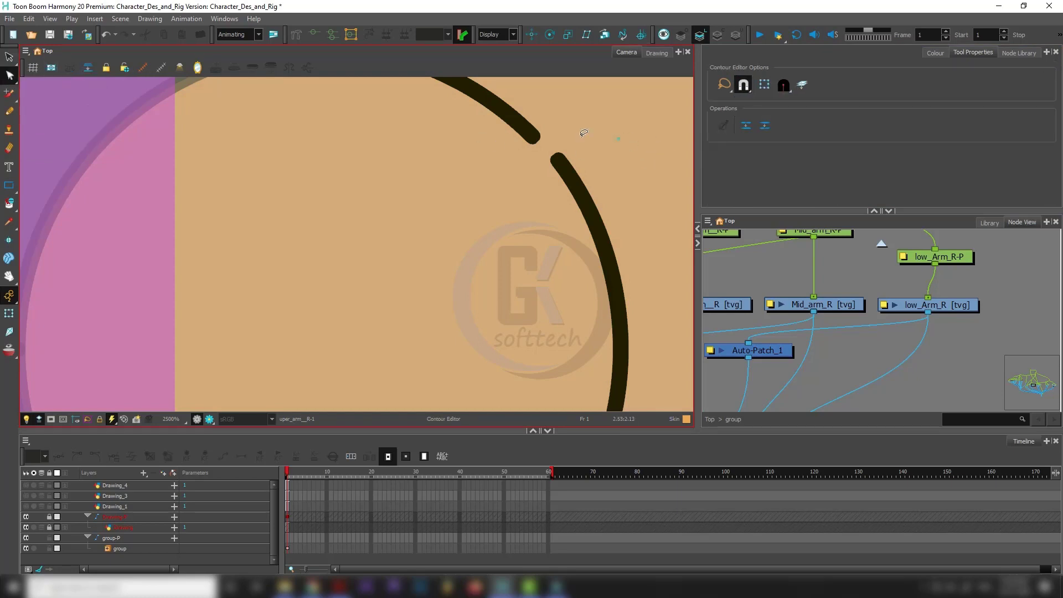
# - Try closing the outline gap by snapping its lower end point onto the upper one, and undo it
pyautogui.click(563, 164)
pyautogui.moveTo(564, 164); pyautogui.dragTo(537, 142)
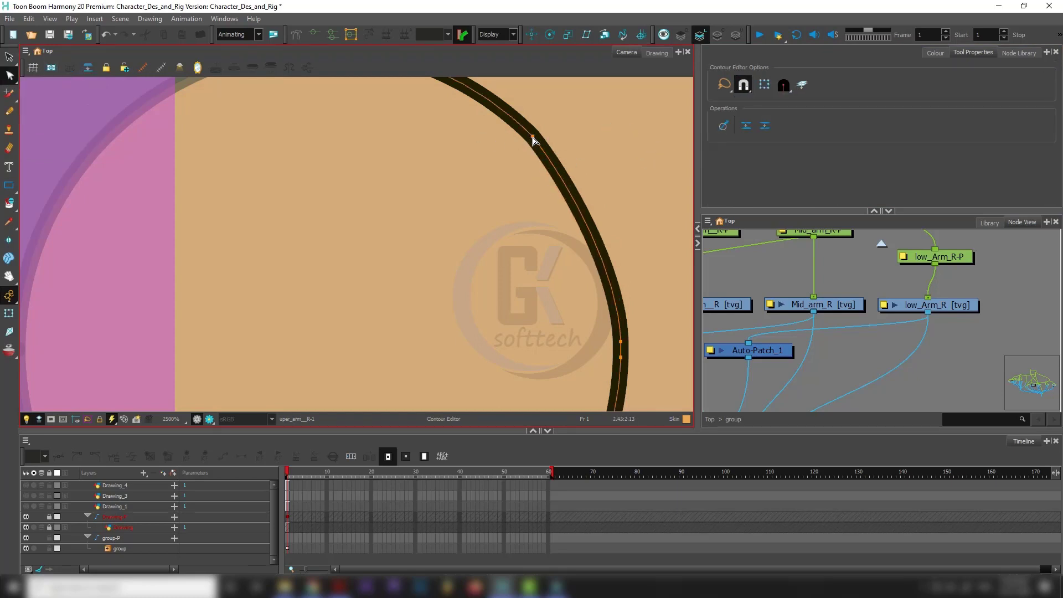
pyautogui.scroll(4, 565, 133)
pyautogui.hotkey('ctrl', 'z')
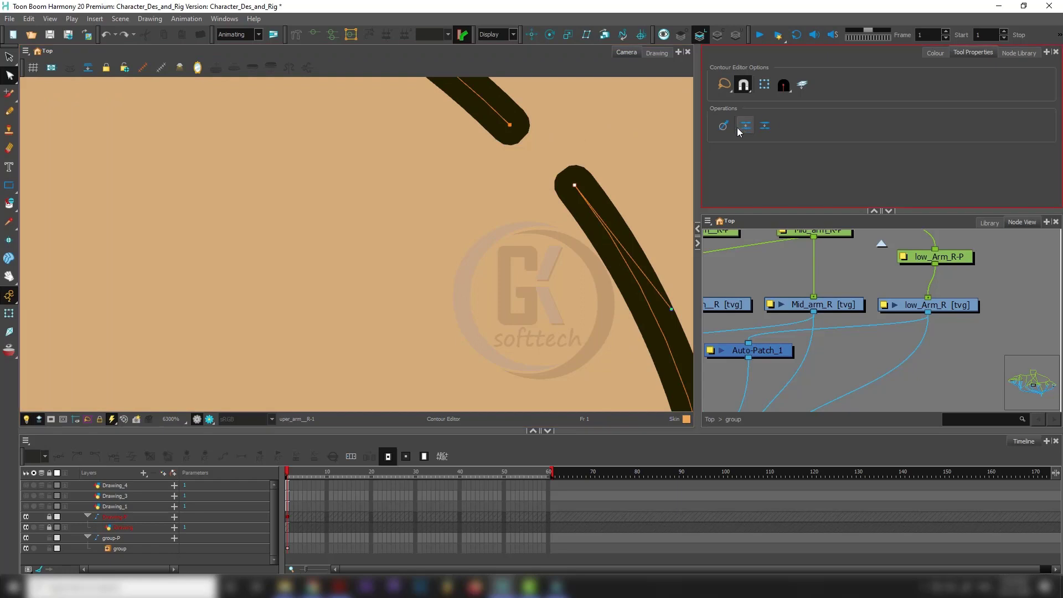
# - Try the Smooth operation on the selected end point and on all points of the upper arm outline
pyautogui.click(722, 126)
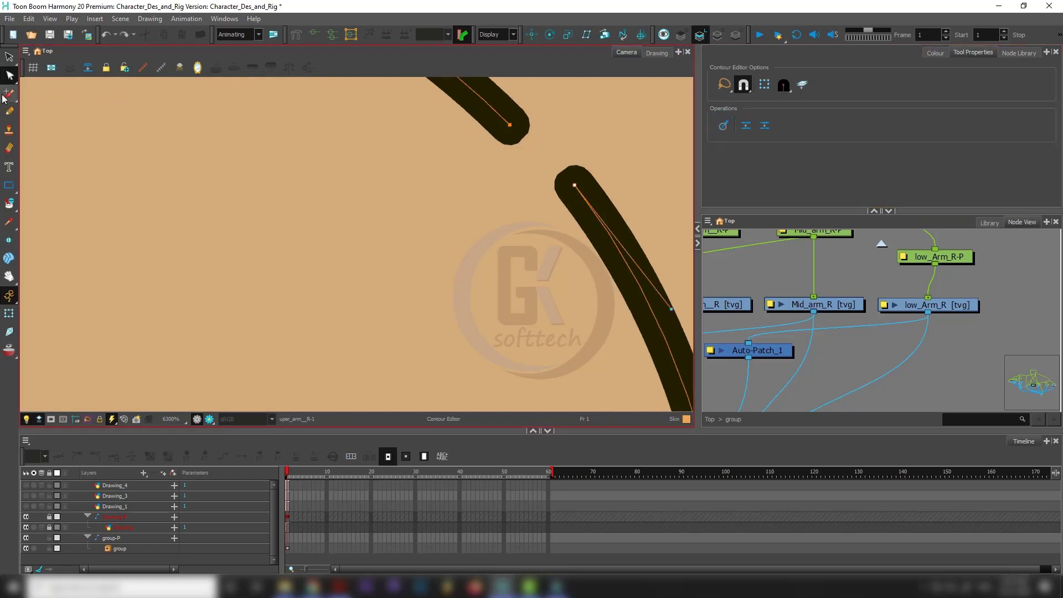
pyautogui.moveTo(10, 75); pyautogui.dragTo(35, 75)
pyautogui.scroll(-9, 534, 222)
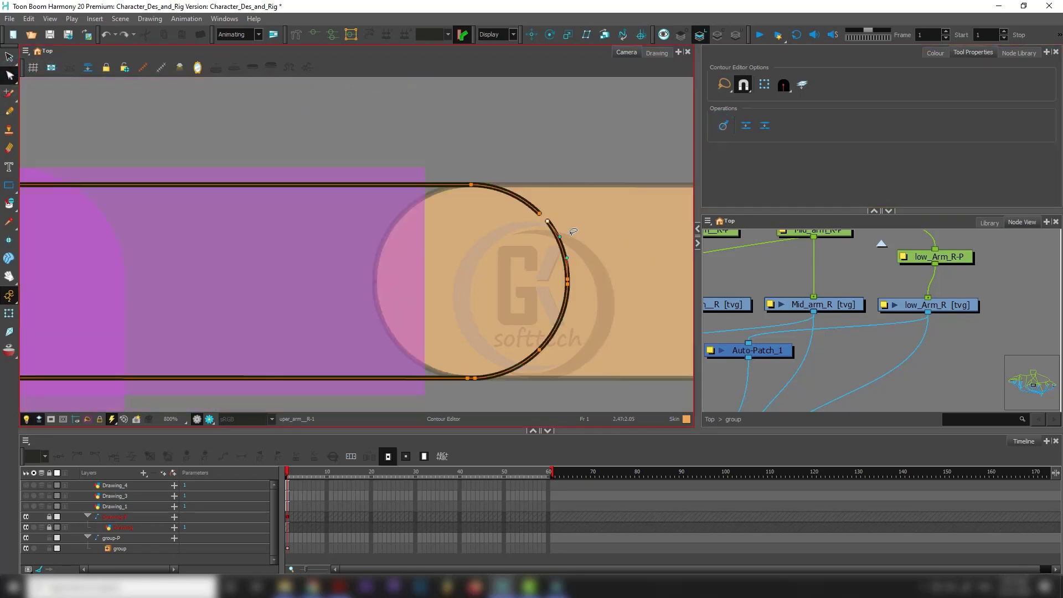
pyautogui.scroll(-3, 573, 247)
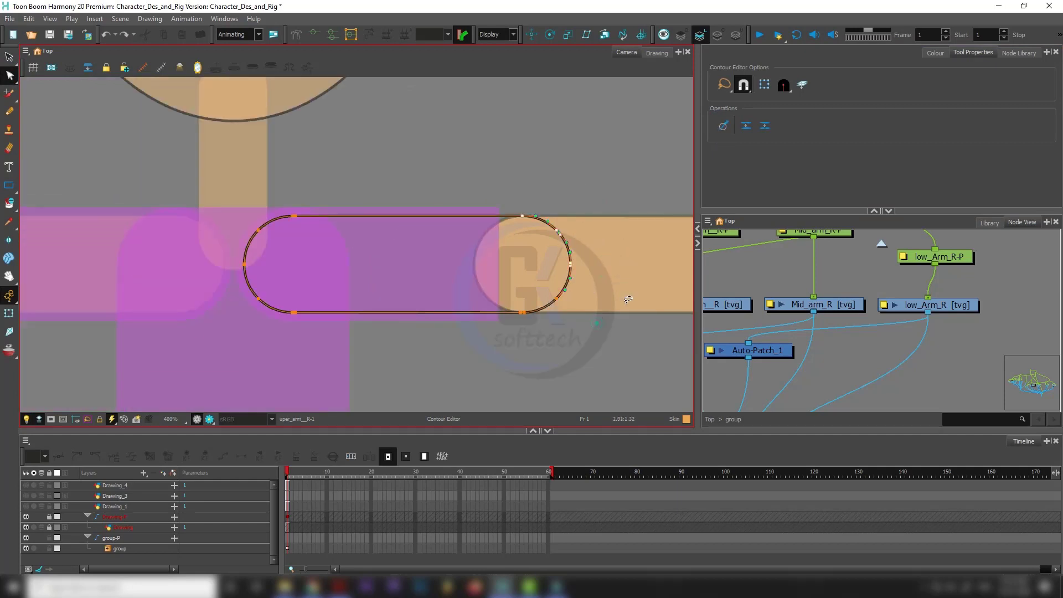
pyautogui.moveTo(628, 300)
pyautogui.mouseDown()
pyautogui.moveTo(533, 174)
pyautogui.moveTo(256, 160)
pyautogui.moveTo(169, 280)
pyautogui.moveTo(528, 381)
pyautogui.moveTo(648, 336)
pyautogui.moveTo(561, 141)
pyautogui.moveTo(576, 166)
pyautogui.mouseUp()
pyautogui.scroll(1, 533, 298)
pyautogui.scroll(-1, 423, 219)
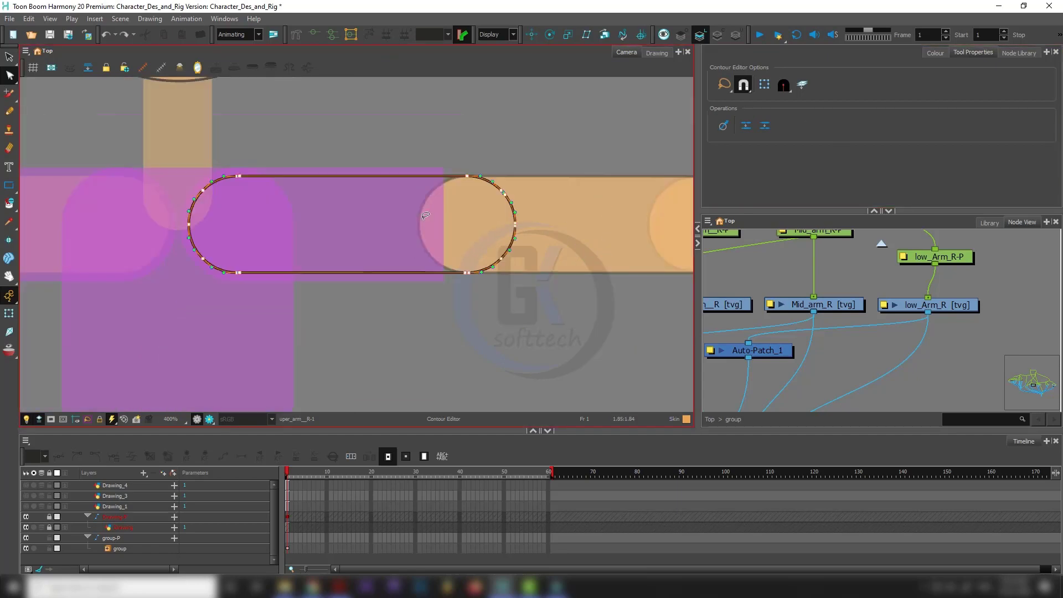
pyautogui.click(728, 124)
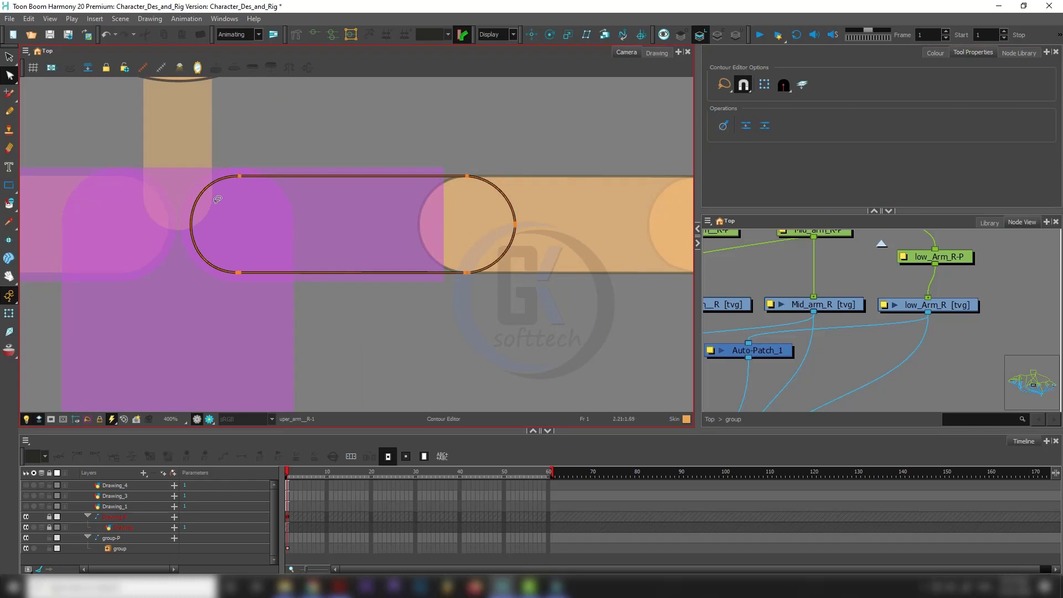
pyautogui.scroll(1, 217, 200)
pyautogui.scroll(-1, 271, 245)
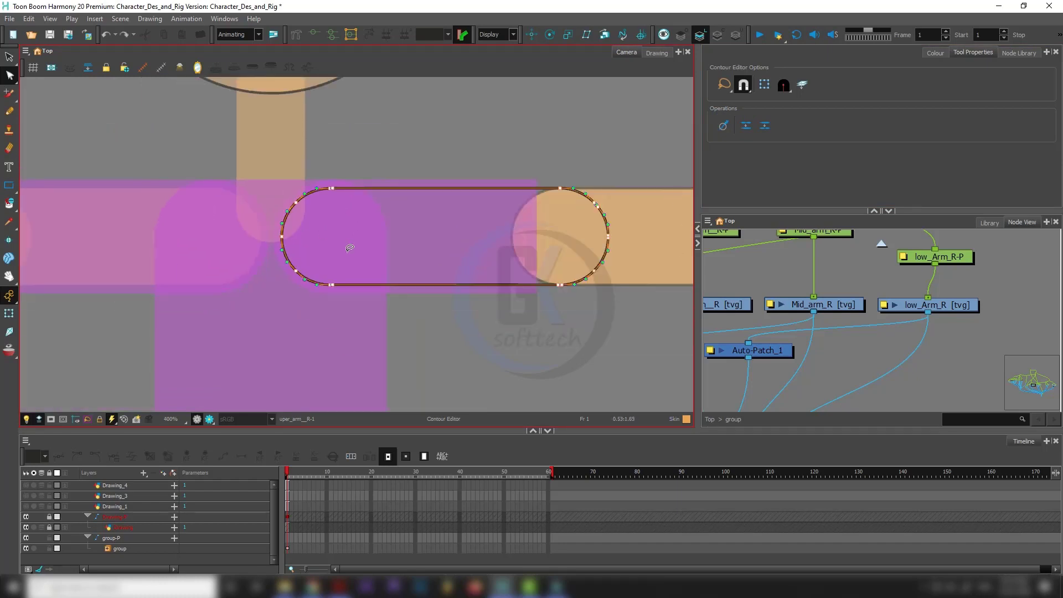
# - Select every point of the upper arm outline, smooth the selection and deselect the outline
pyautogui.scroll(1, 322, 216)
pyautogui.click(308, 237)
pyautogui.scroll(-1, 356, 239)
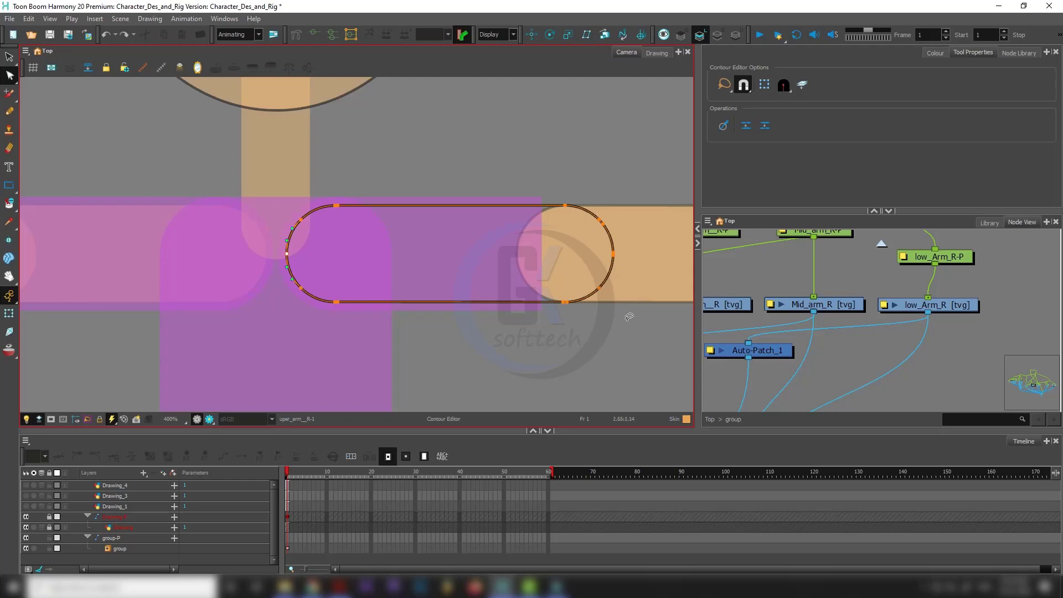
pyautogui.moveTo(606, 334)
pyautogui.mouseDown()
pyautogui.moveTo(508, 123)
pyautogui.moveTo(227, 180)
pyautogui.moveTo(345, 351)
pyautogui.moveTo(559, 350)
pyautogui.mouseUp()
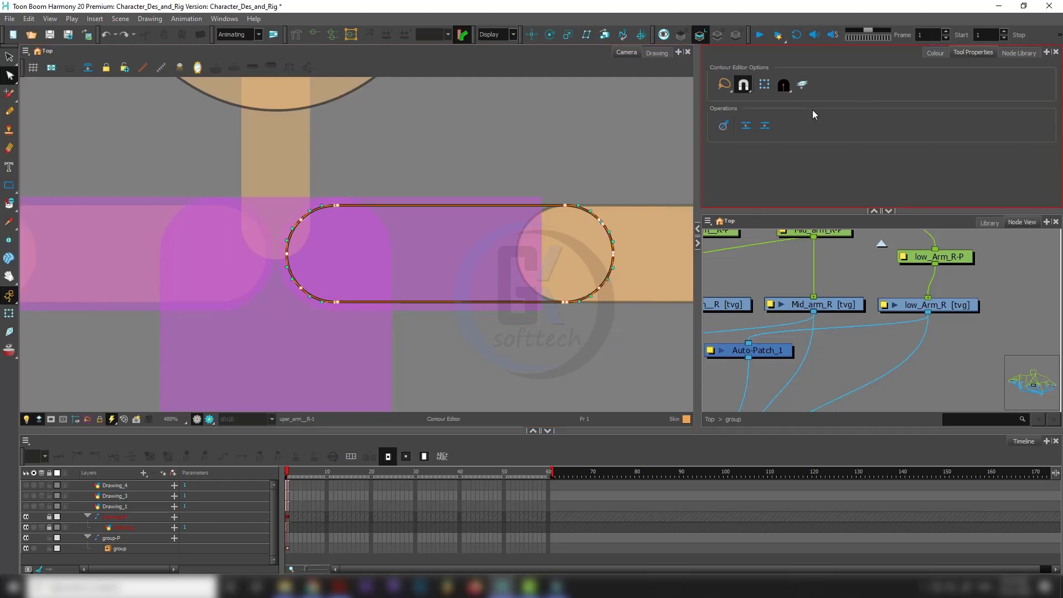
pyautogui.click(723, 125)
pyautogui.click(574, 191)
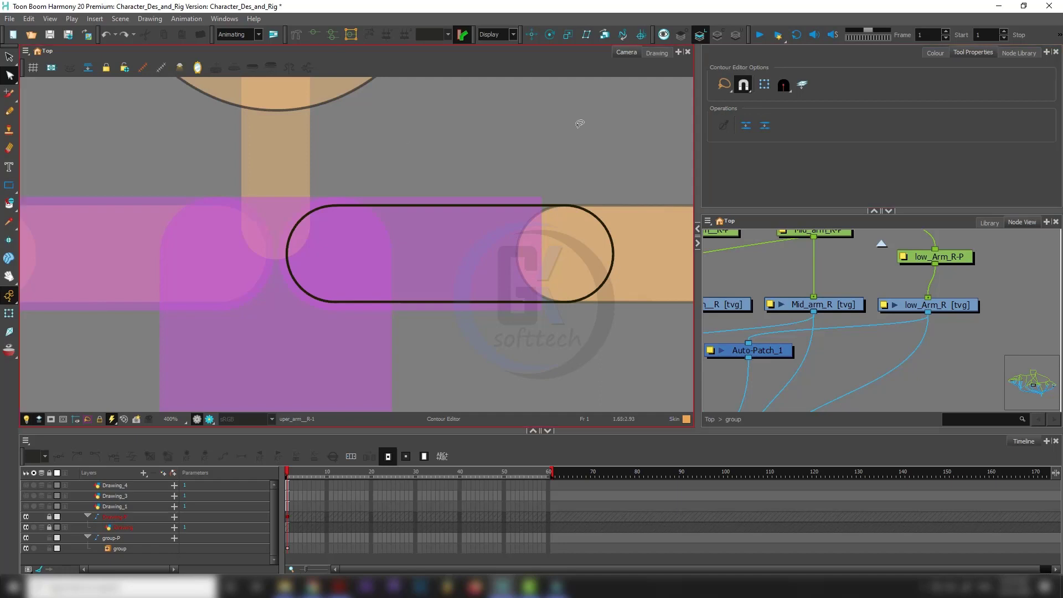
# - Switch from the Contour Editor to the Centerline Editor
pyautogui.click(12, 77)
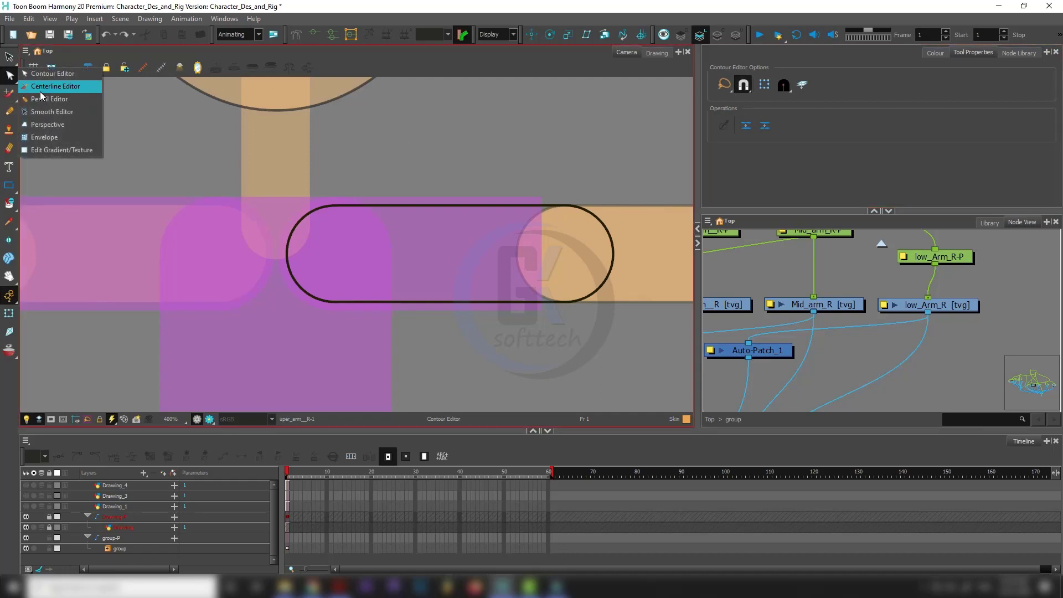
pyautogui.click(55, 86)
pyautogui.click(10, 76)
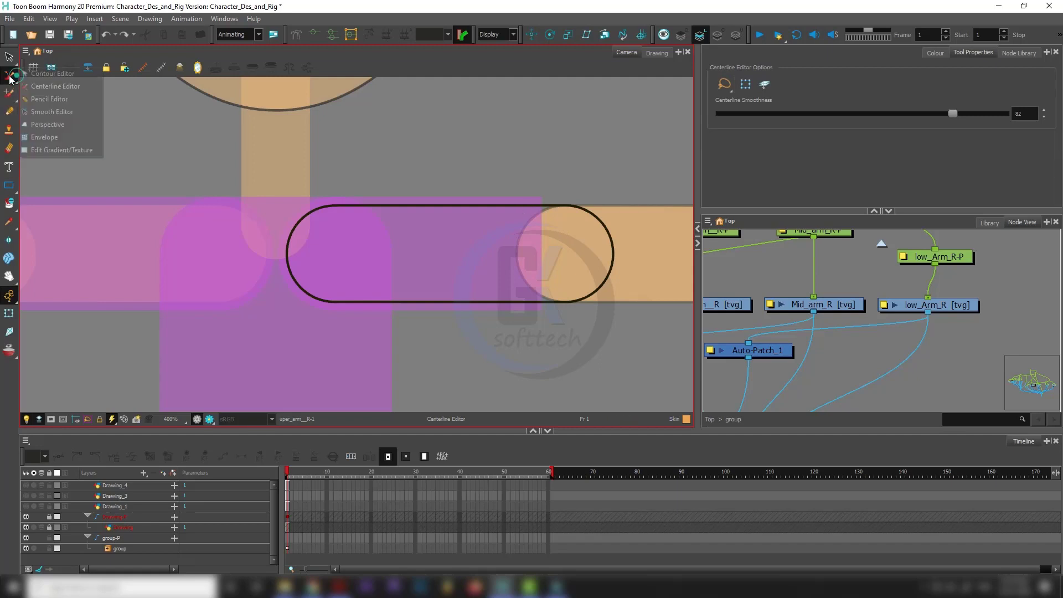
pyautogui.click(40, 91)
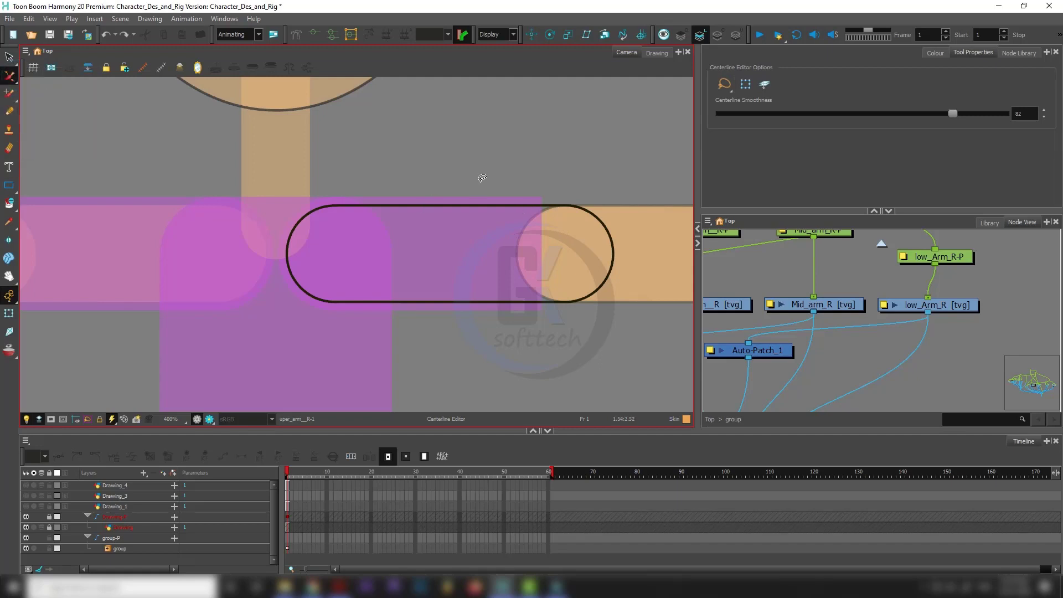
# - Inspect the upper arm's line art outline with the Select tool and the Centerline Editor
pyautogui.hotkey('alt', 's')
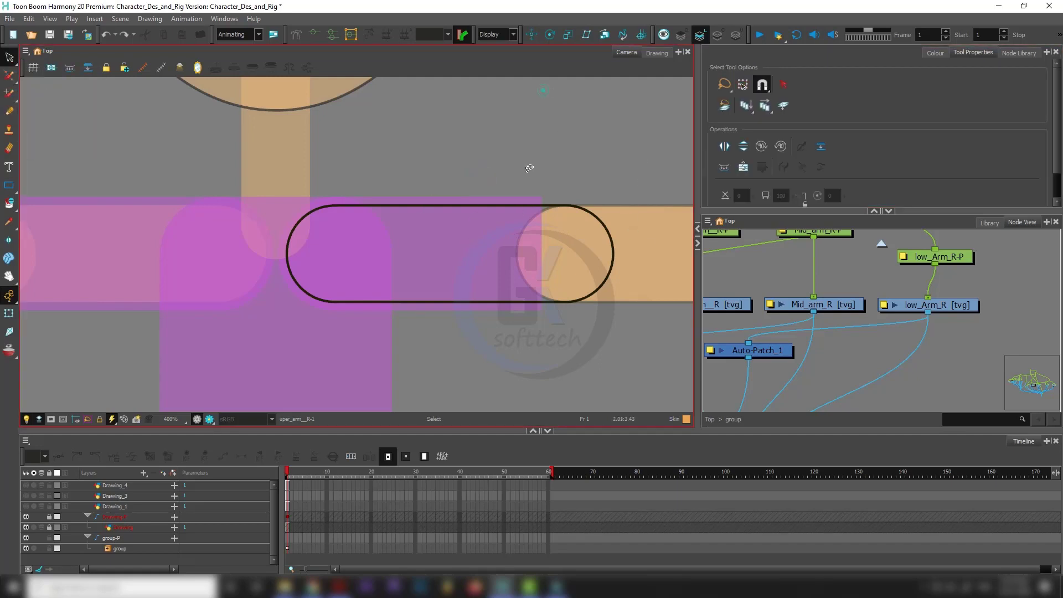
pyautogui.click(577, 206)
pyautogui.scroll(2, 577, 193)
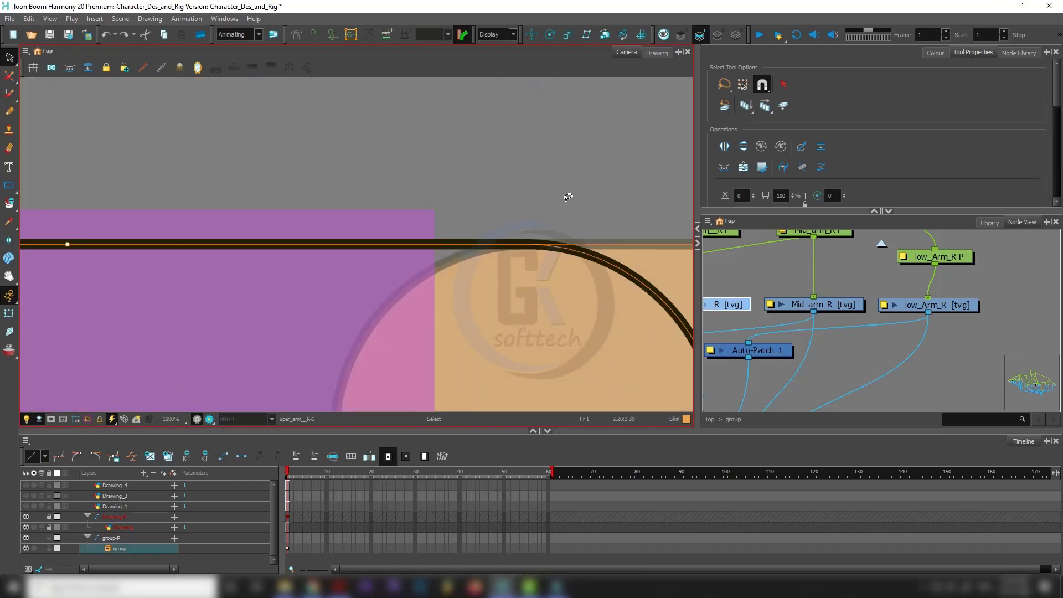
pyautogui.click(9, 76)
pyautogui.scroll(-3, 636, 241)
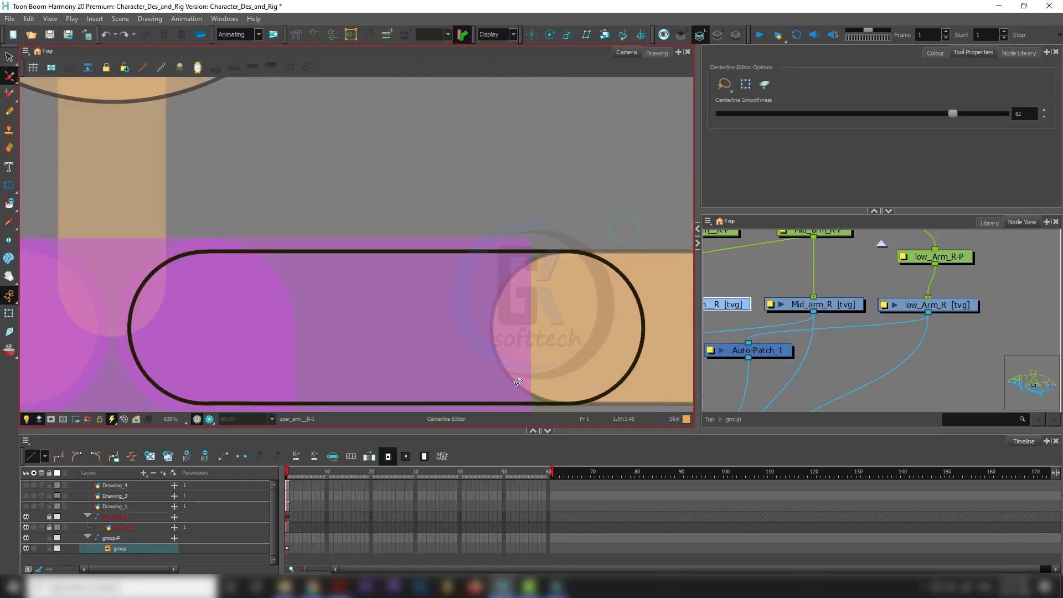
pyautogui.hotkey('alt', 's')
pyautogui.scroll(-2, 490, 321)
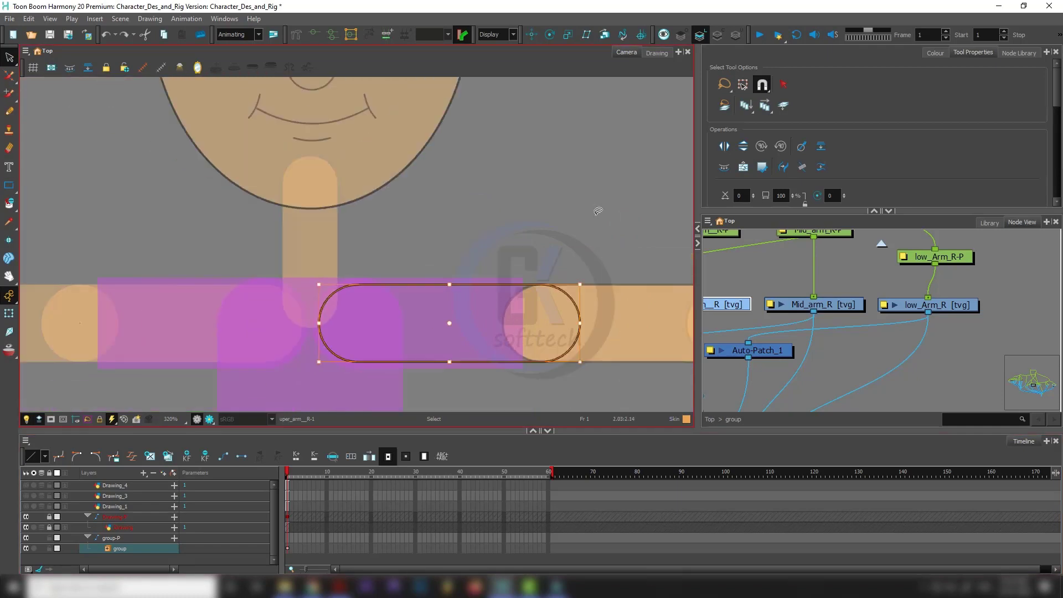
# - Switch to the Colour Art layer and display the centreline of the upper arm fill with the Centerline Editor
pyautogui.click(717, 35)
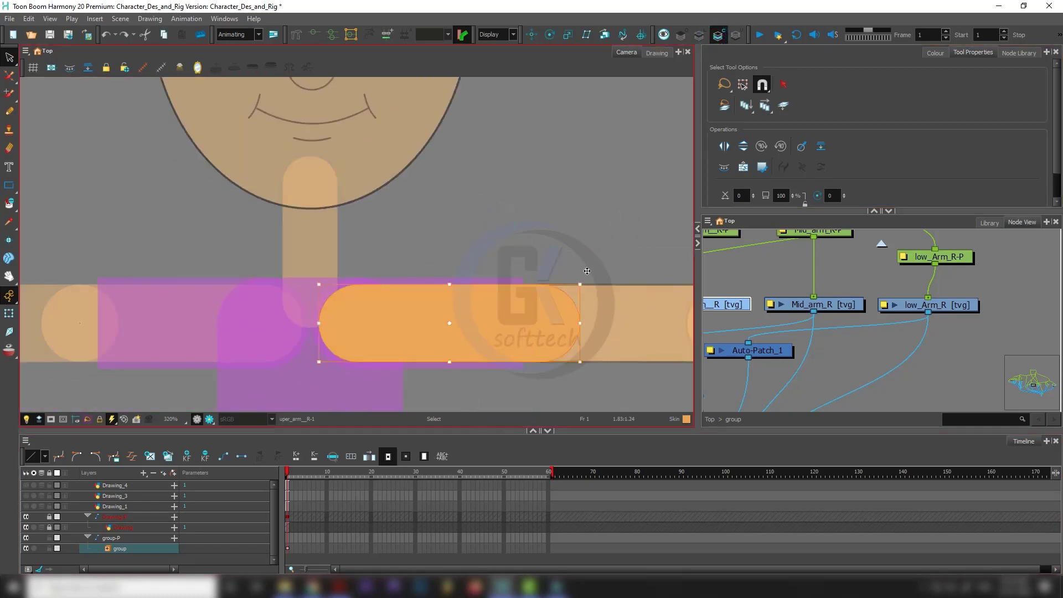
pyautogui.click(9, 75)
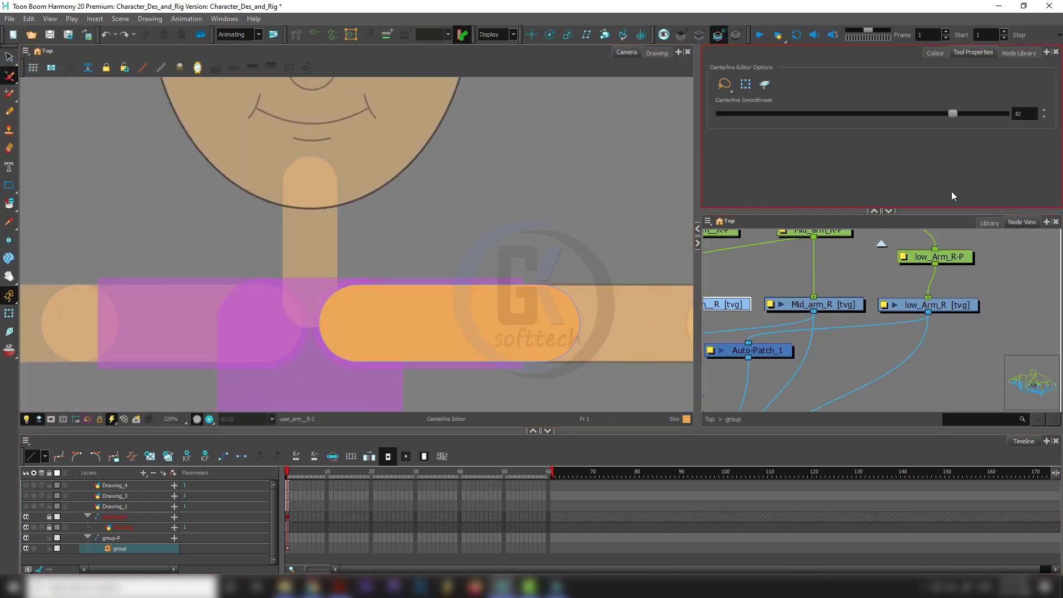
pyautogui.click(487, 333)
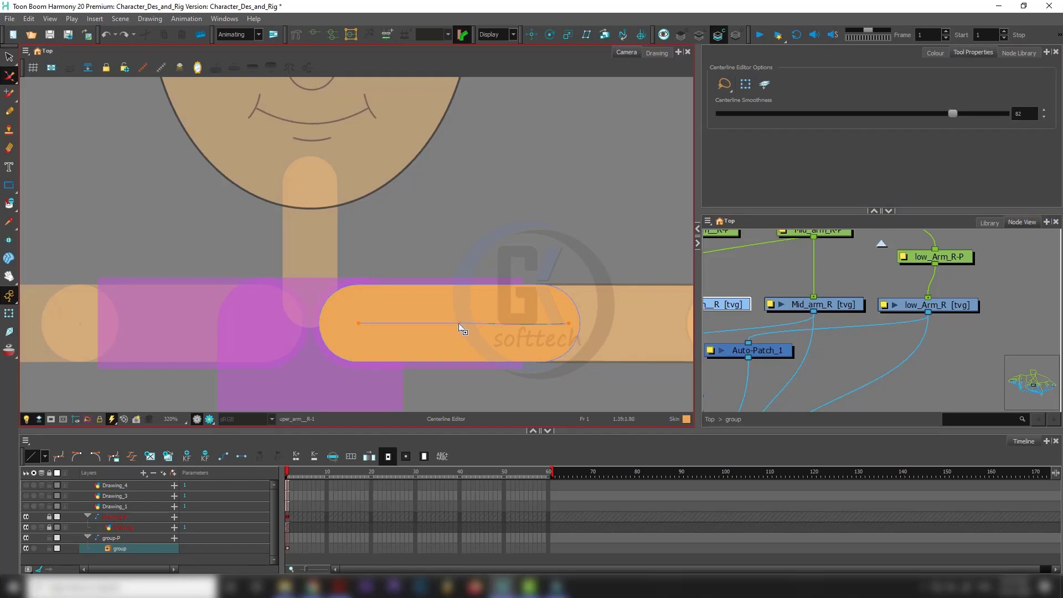
# - Try bending the upper arm fill upward from the middle of its centreline by different amounts, undoing each bend
pyautogui.moveTo(458, 325)
pyautogui.mouseDown()
pyautogui.moveTo(457, 359)
pyautogui.moveTo(462, 268)
pyautogui.mouseUp()
pyautogui.hotkey('ctrl', 'z')
pyautogui.hotkey('ctrl', 'z')
pyautogui.moveTo(459, 325)
pyautogui.mouseDown()
pyautogui.moveTo(465, 285)
pyautogui.moveTo(446, 270)
pyautogui.mouseUp()
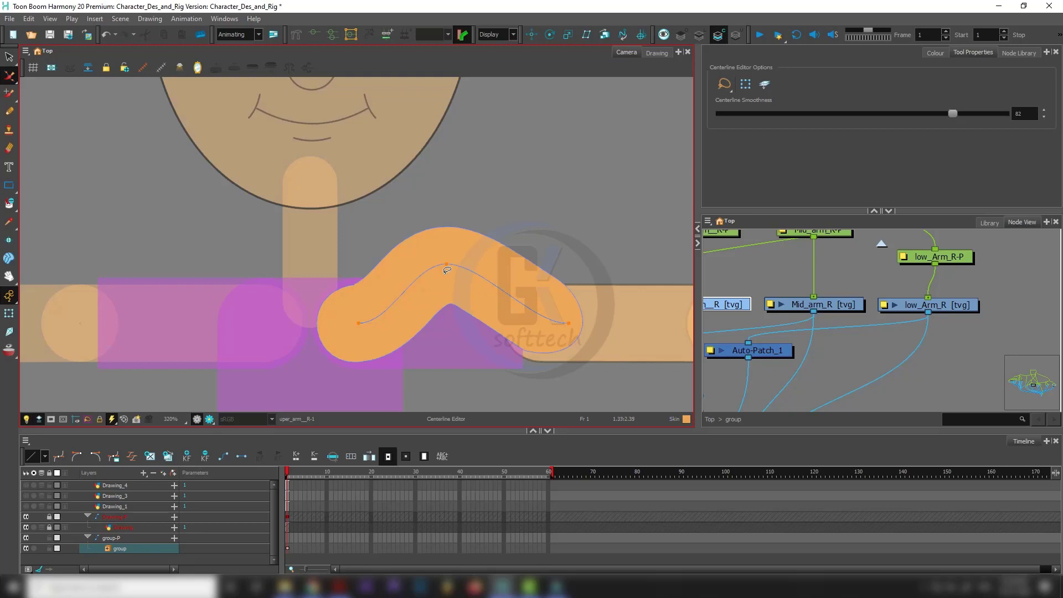
pyautogui.hotkey('ctrl', 'z')
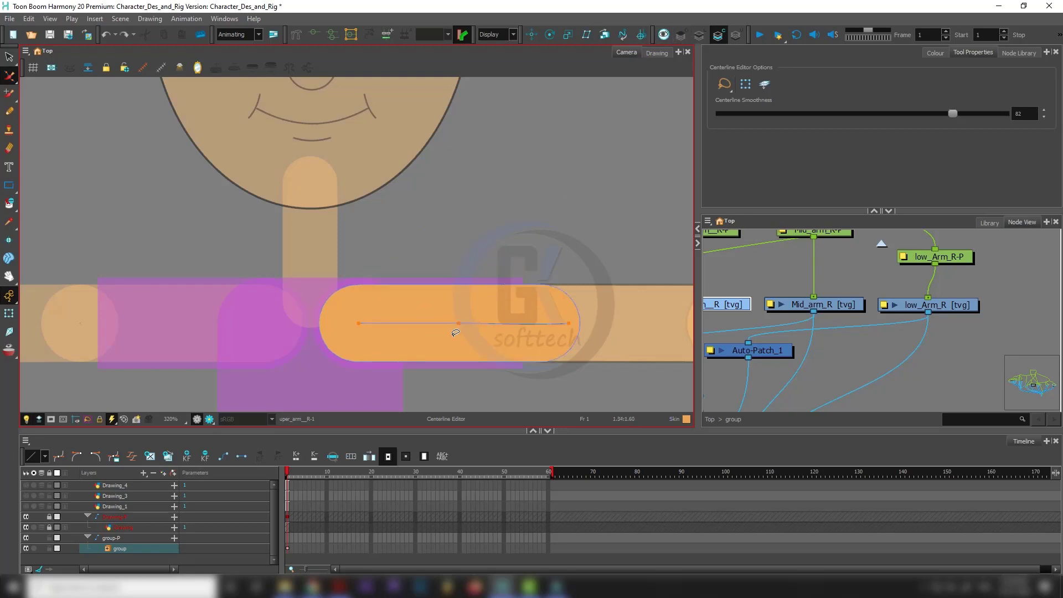
pyautogui.moveTo(461, 326); pyautogui.dragTo(456, 312)
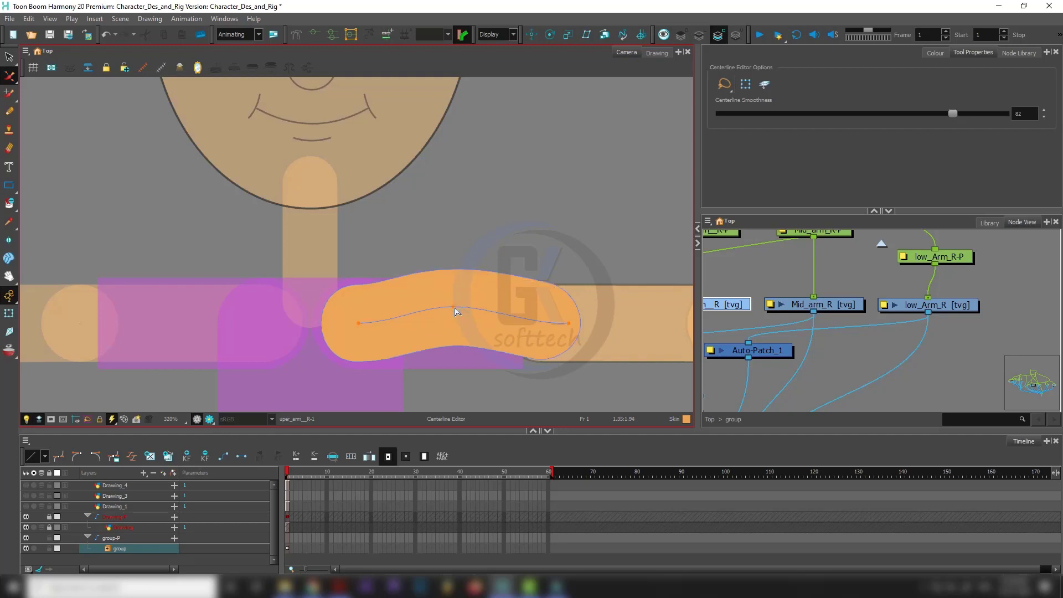
pyautogui.click(455, 308)
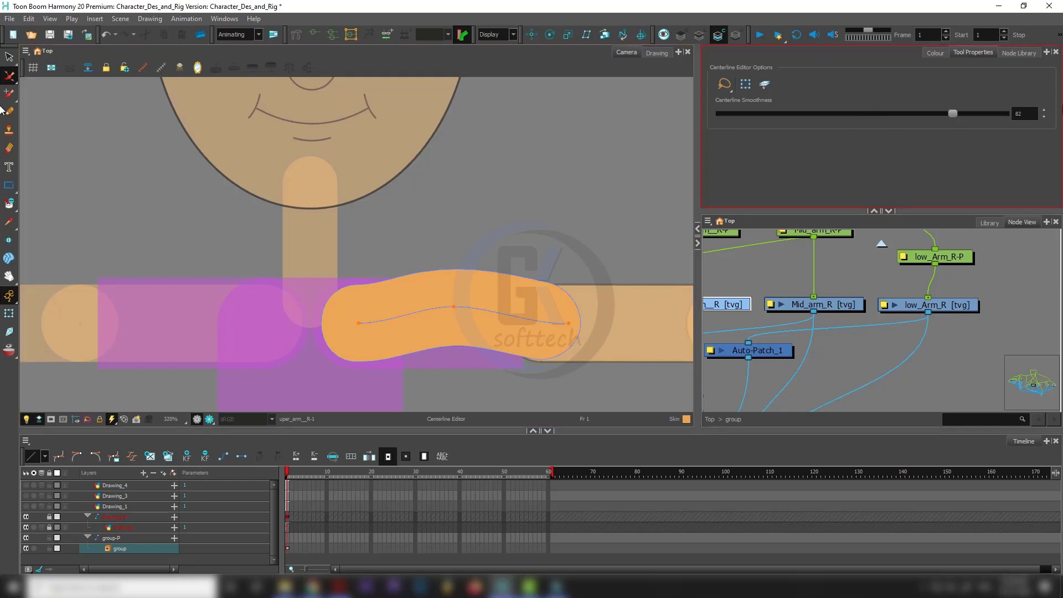
pyautogui.click(858, 125)
pyautogui.hotkey('ctrl', 'z')
# - Set Centerline Smoothness to 100, try bending the upper arm fill upward and undo the bend
pyautogui.moveTo(950, 115); pyautogui.dragTo(1008, 114)
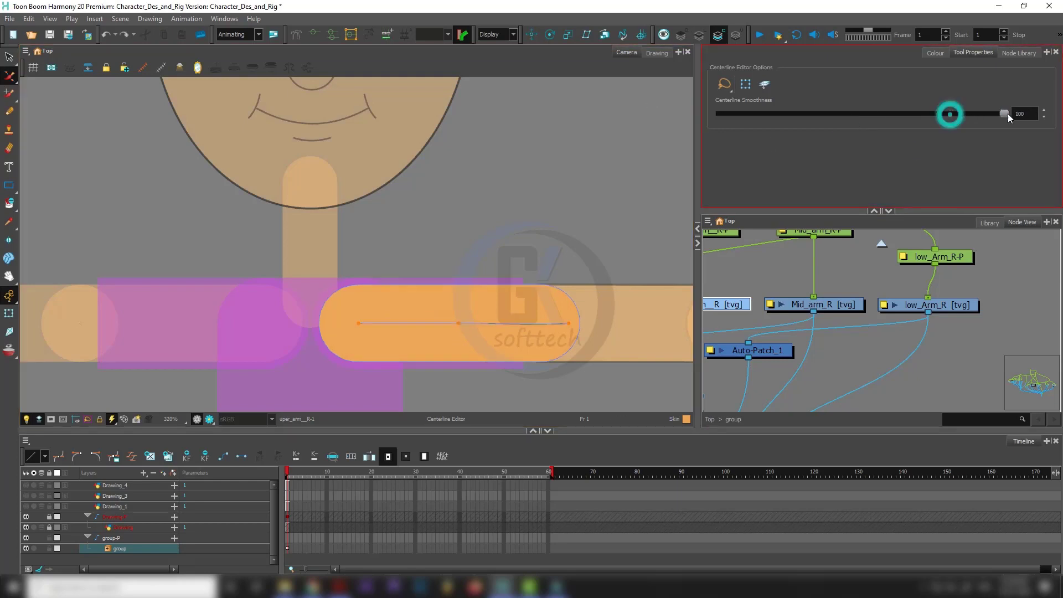
pyautogui.moveTo(480, 324); pyautogui.dragTo(468, 271)
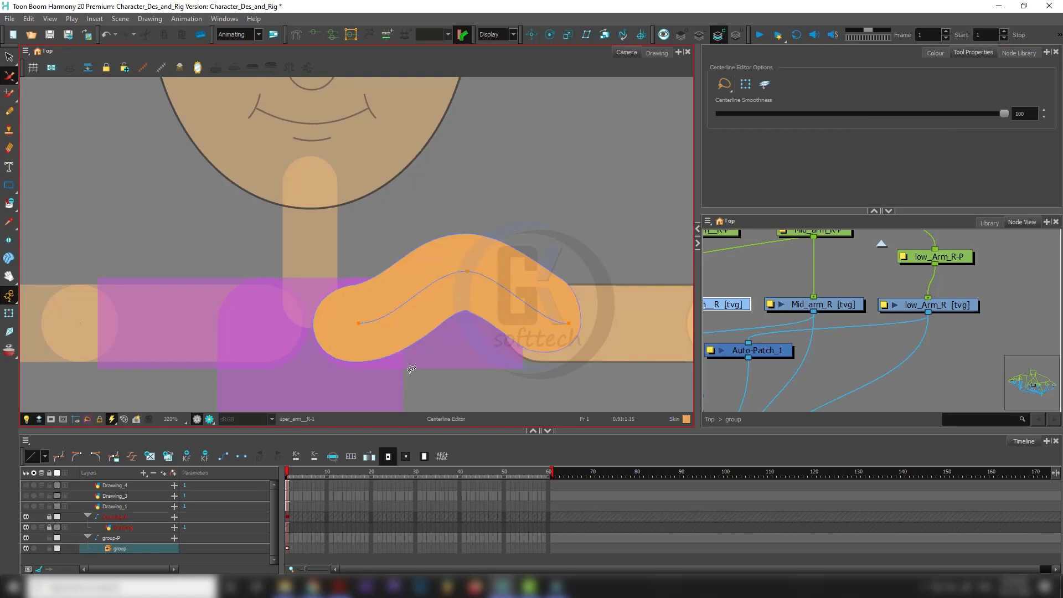
pyautogui.click(988, 119)
pyautogui.hotkey('ctrl', 'z')
# - Set Centerline Smoothness to 50, try bending the upper arm fill toward the shoulder and undo the bend
pyautogui.moveTo(848, 116)
pyautogui.mouseDown()
pyautogui.moveTo(888, 115)
pyautogui.moveTo(865, 114)
pyautogui.mouseUp()
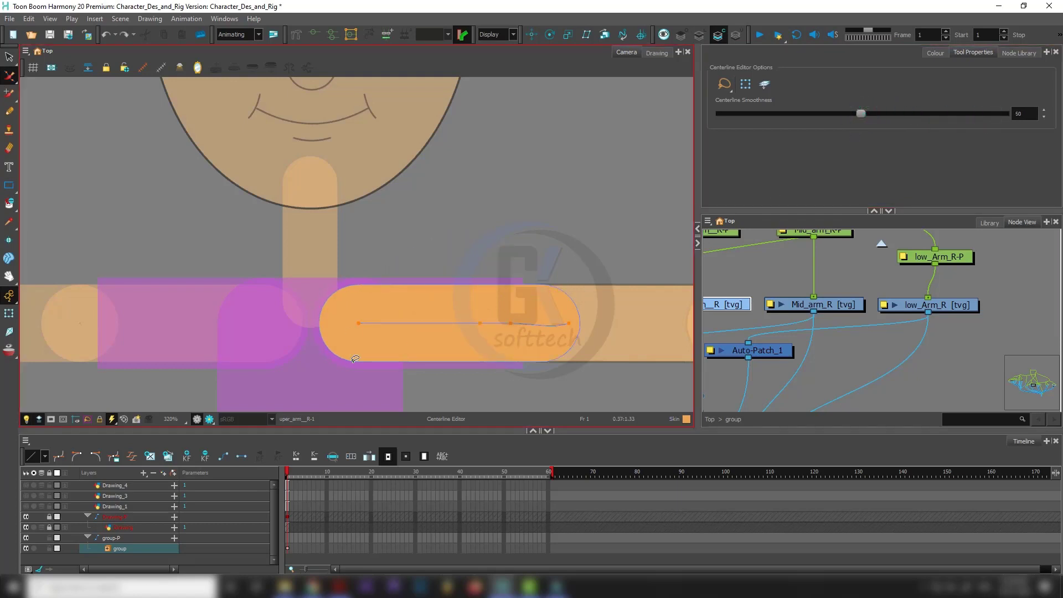
pyautogui.moveTo(480, 324); pyautogui.dragTo(421, 281)
pyautogui.hotkey('ctrl', 'z')
# - Delete the control points between the two ends of the upper arm fill's centreline
pyautogui.moveTo(547, 305); pyautogui.dragTo(524, 301)
pyautogui.press('Delete')
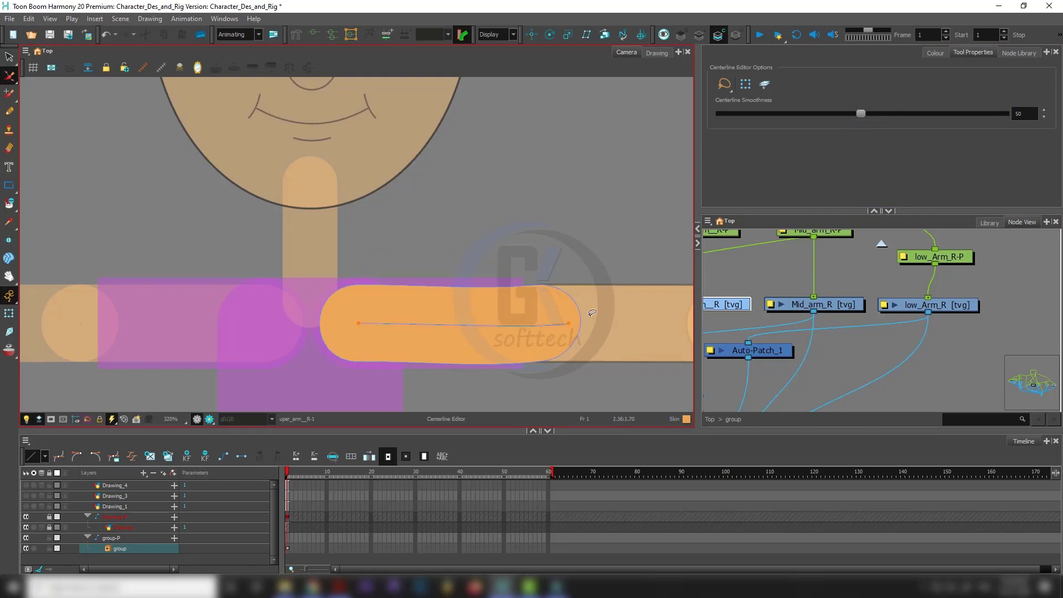
pyautogui.click(592, 313)
# - Switch to the Transform tool and clear the selection on the character
pyautogui.scroll(-4, 589, 363)
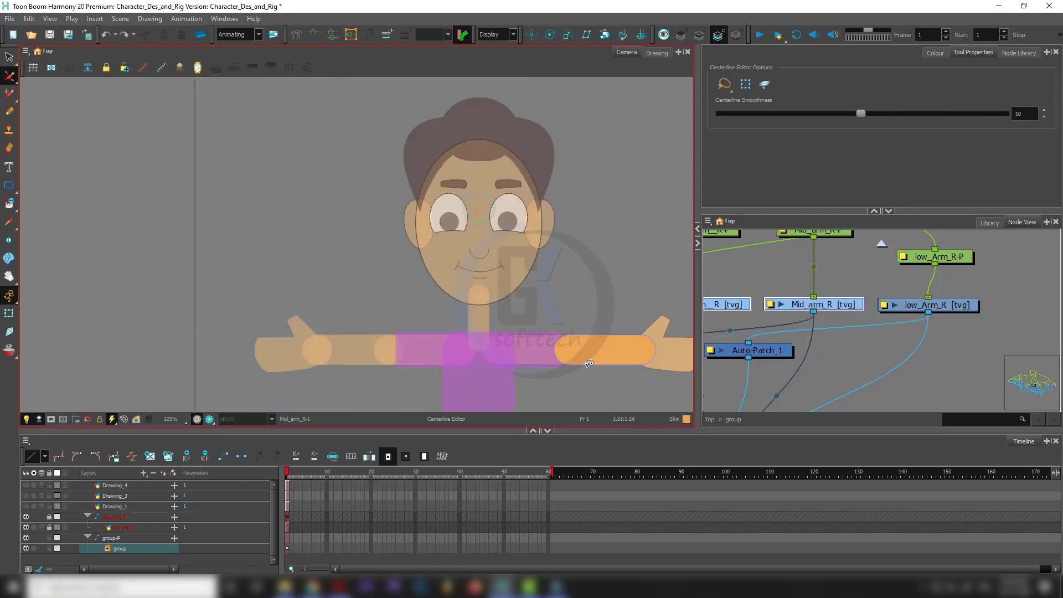
pyautogui.hotkey('shift', 't')
pyautogui.click(566, 287)
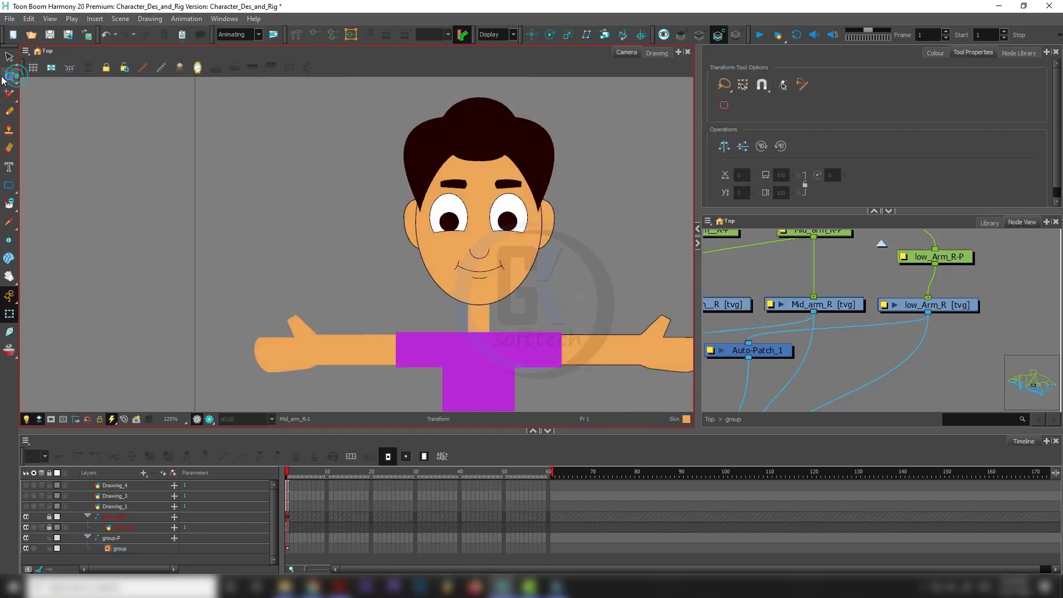
# - Switch to the Pencil Editor and show the line art layer of the Mid_arm_R drawing
pyautogui.click(11, 80)
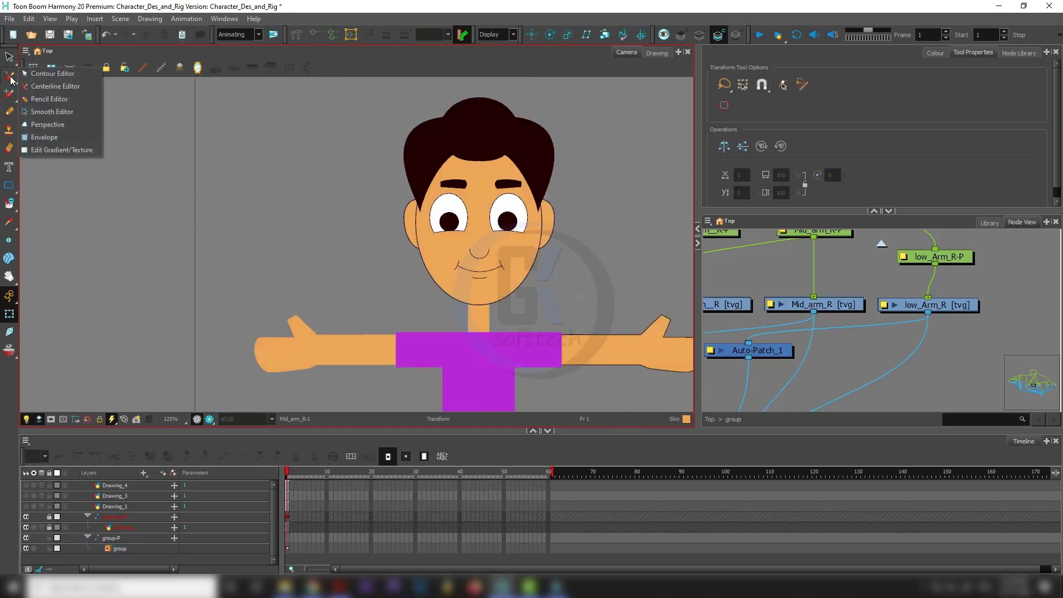
pyautogui.click(49, 98)
pyautogui.scroll(4, 588, 327)
pyautogui.moveTo(588, 327); pyautogui.dragTo(419, 260)
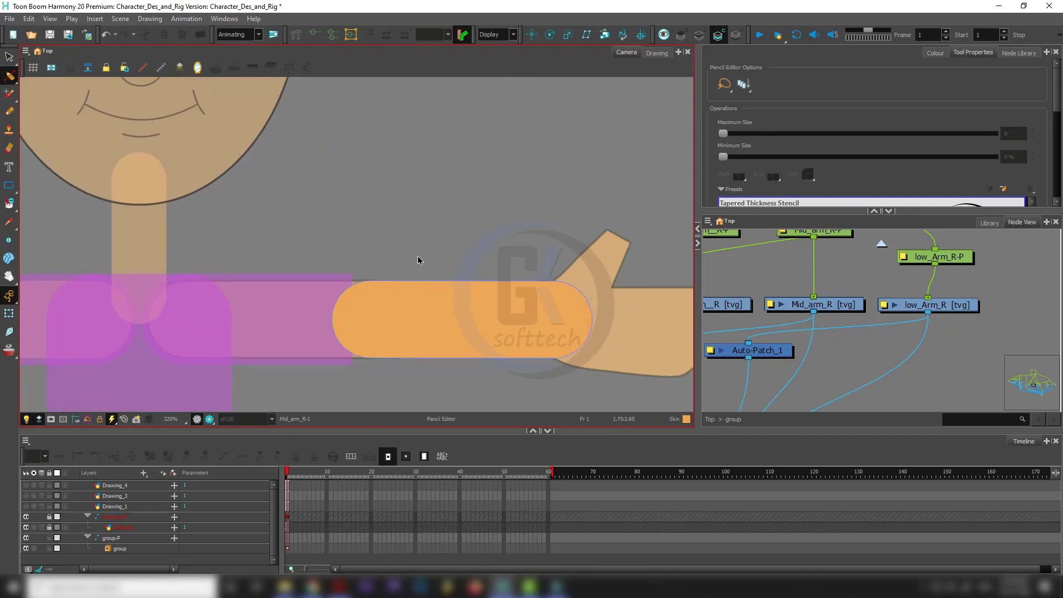
pyautogui.click(699, 34)
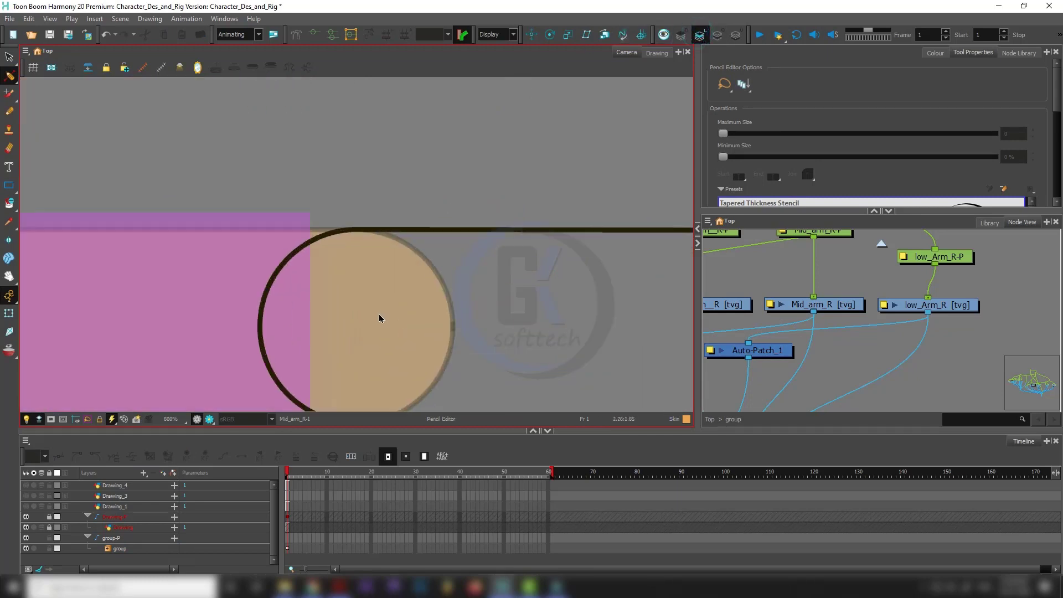
# - Select the curved outline stroke at the hand end of Mid_arm_R and examine its centreline and thickness contour
pyautogui.scroll(4, 380, 316)
pyautogui.moveTo(484, 190)
pyautogui.mouseDown()
pyautogui.moveTo(473, 285)
pyautogui.moveTo(488, 270)
pyautogui.moveTo(291, 258)
pyautogui.mouseUp()
pyautogui.moveTo(636, 251); pyautogui.dragTo(325, 216)
pyautogui.moveTo(393, 156)
pyautogui.mouseDown()
pyautogui.moveTo(341, 220)
pyautogui.moveTo(392, 204)
pyautogui.mouseUp()
pyautogui.scroll(3, 394, 203)
pyautogui.click(394, 181)
pyautogui.scroll(5, 346, 180)
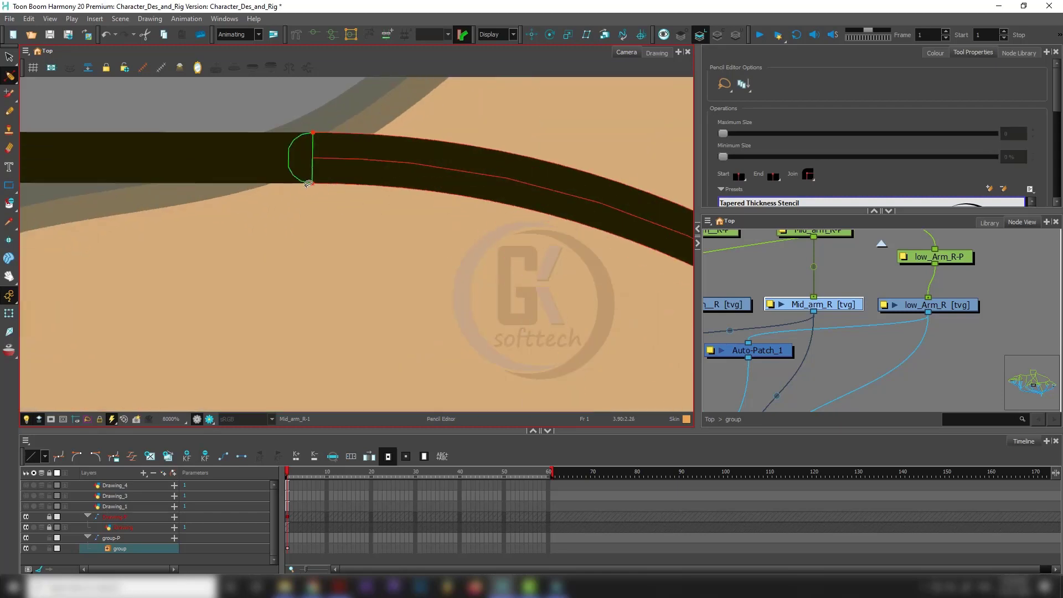
pyautogui.scroll(-6, 311, 167)
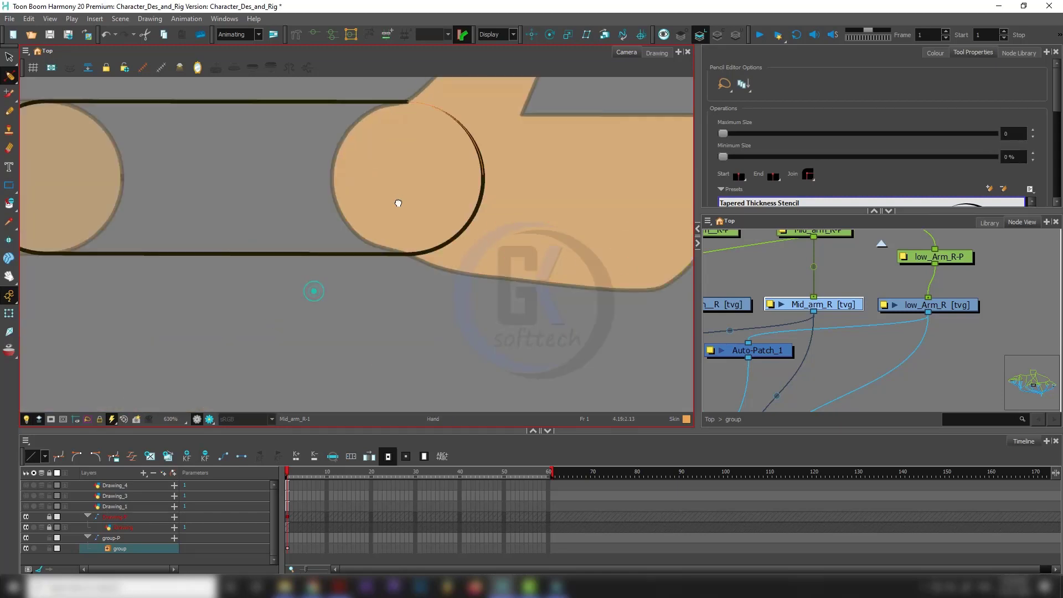
# - Select the upper arc at the hand end of the Mid_arm_R outline and set its Maximum Size to 0
pyautogui.click(482, 167)
pyautogui.moveTo(513, 171); pyautogui.dragTo(501, 142)
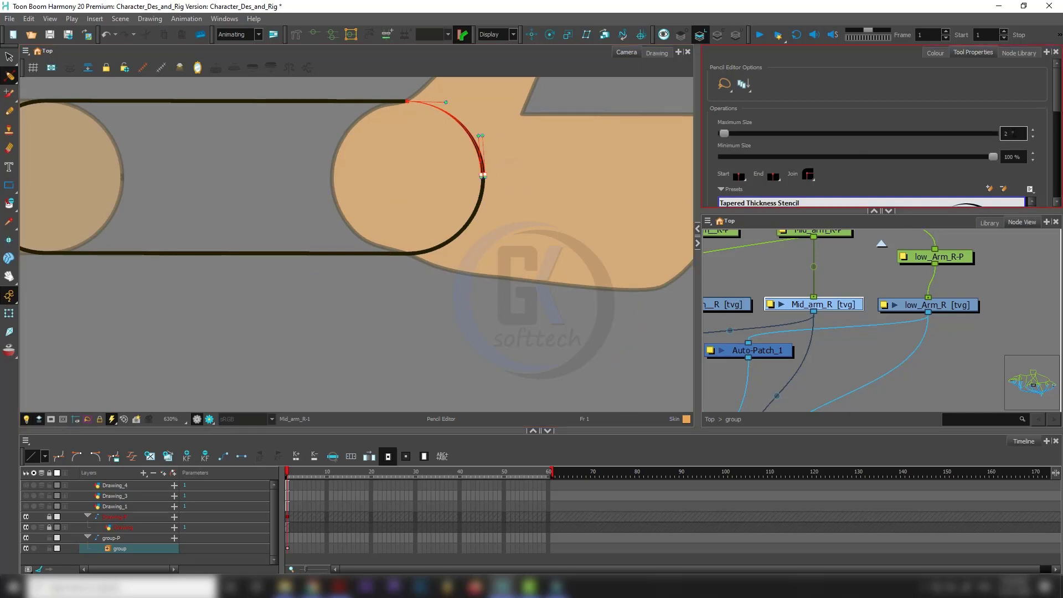
pyautogui.moveTo(1018, 133); pyautogui.dragTo(948, 126)
pyautogui.write('0')
pyautogui.press('Return')
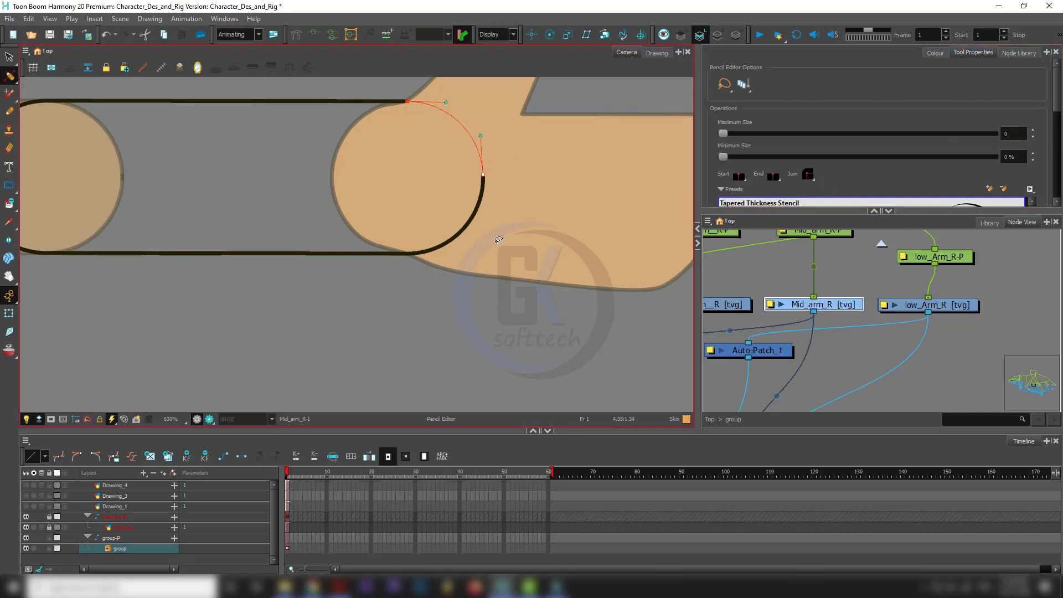
# - Select the lower arc at the hand end of the Mid_arm_R outline and set its Maximum Size to 0
pyautogui.click(463, 224)
pyautogui.click(1019, 132)
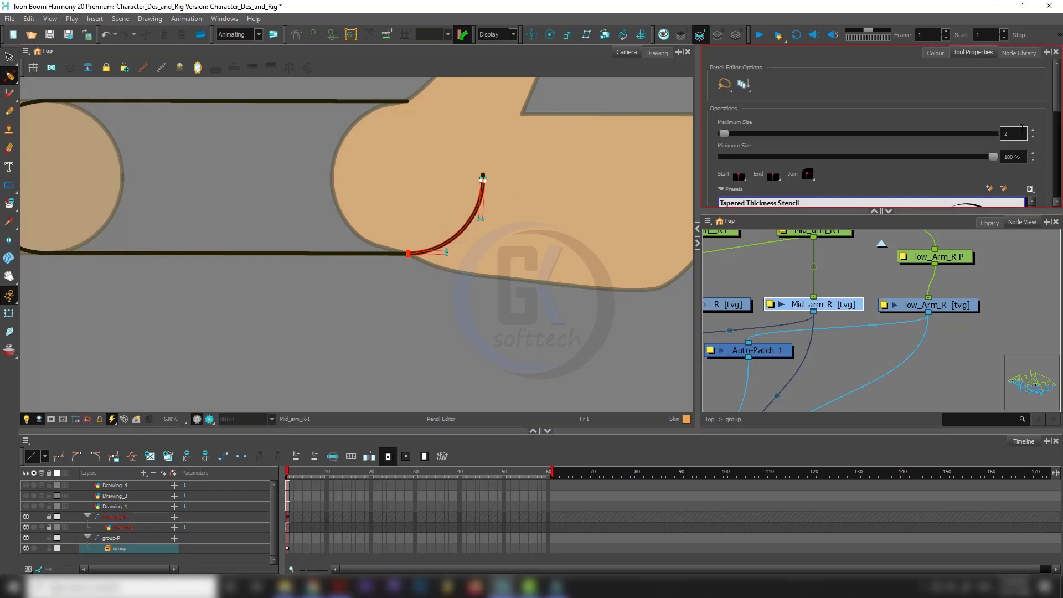
pyautogui.write('0')
pyautogui.press('Return')
pyautogui.moveTo(462, 279)
pyautogui.mouseDown()
pyautogui.moveTo(410, 224)
pyautogui.moveTo(393, 276)
pyautogui.mouseUp()
pyautogui.moveTo(1020, 133); pyautogui.dragTo(982, 134)
pyautogui.write('0')
pyautogui.press('Return')
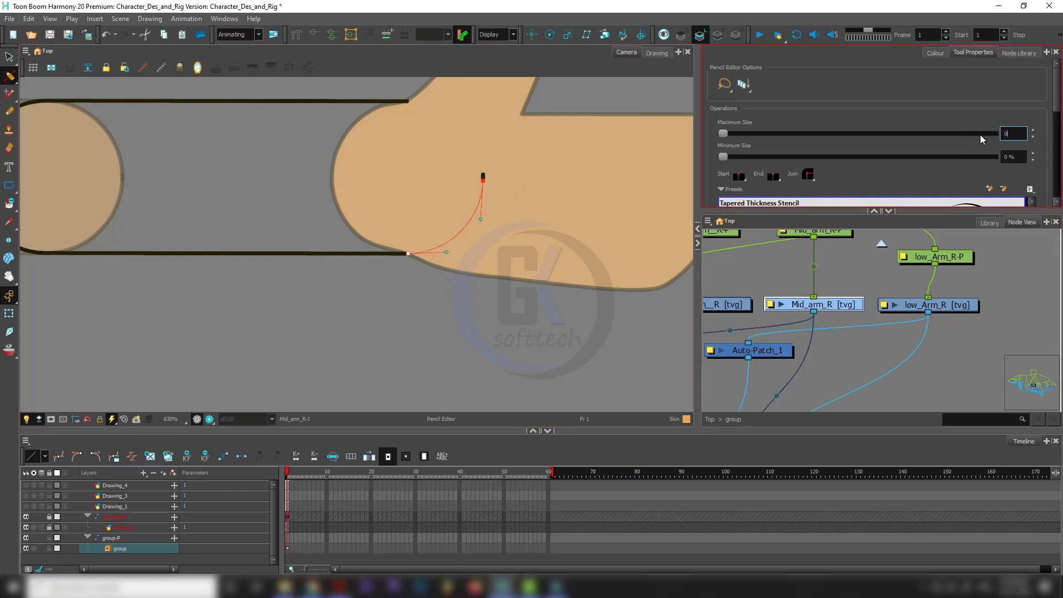
# - Set the Maximum Size of the leftover stroke bit between the two arcs to 0 and clear the selection
pyautogui.moveTo(486, 173); pyautogui.dragTo(496, 174)
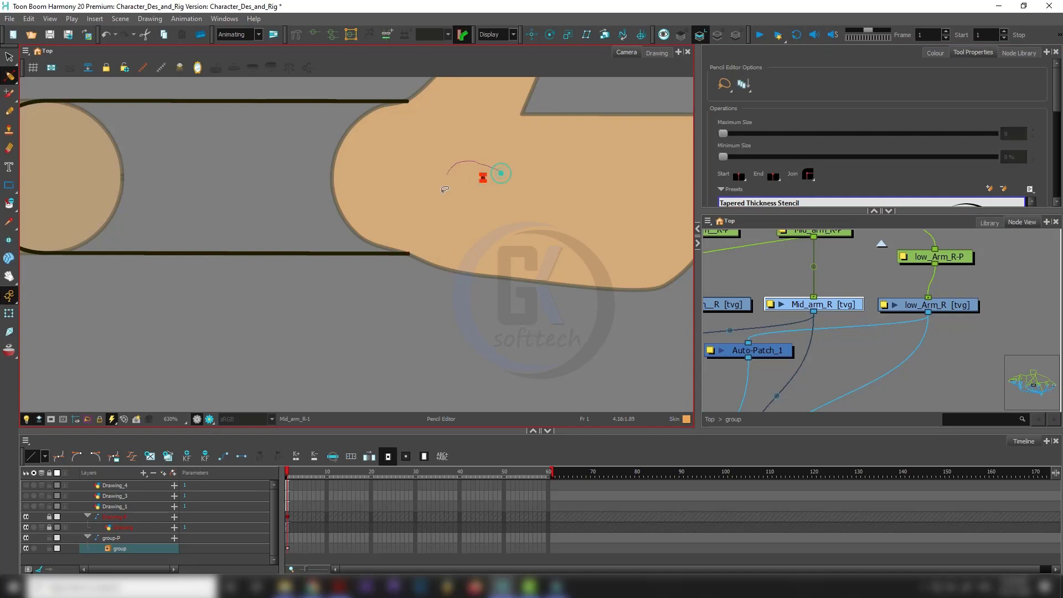
pyautogui.moveTo(1020, 132); pyautogui.dragTo(977, 132)
pyautogui.write('0')
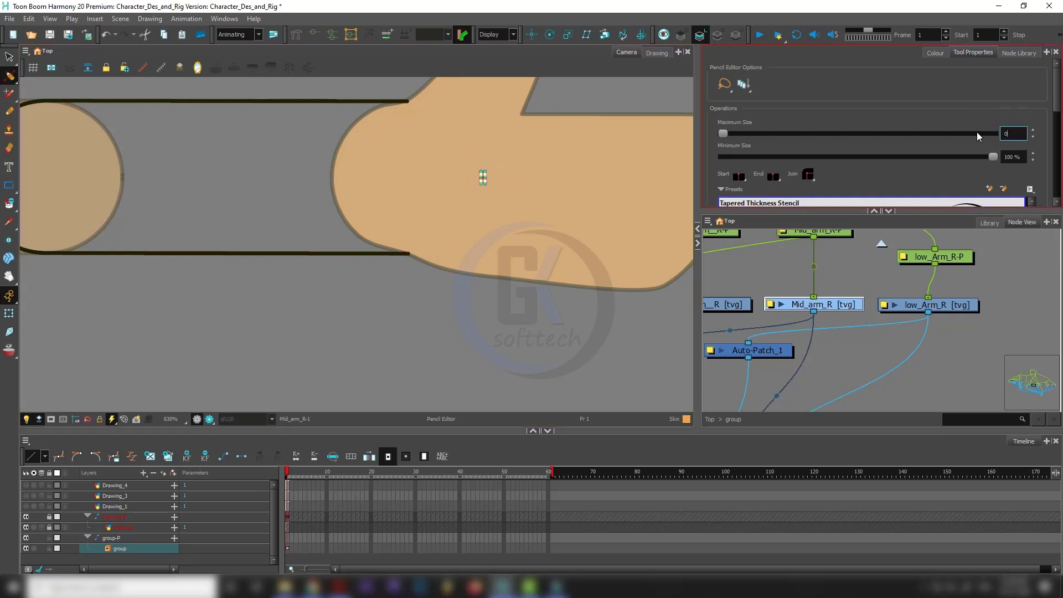
pyautogui.click(502, 169)
pyautogui.click(422, 160)
pyautogui.scroll(-3, 476, 174)
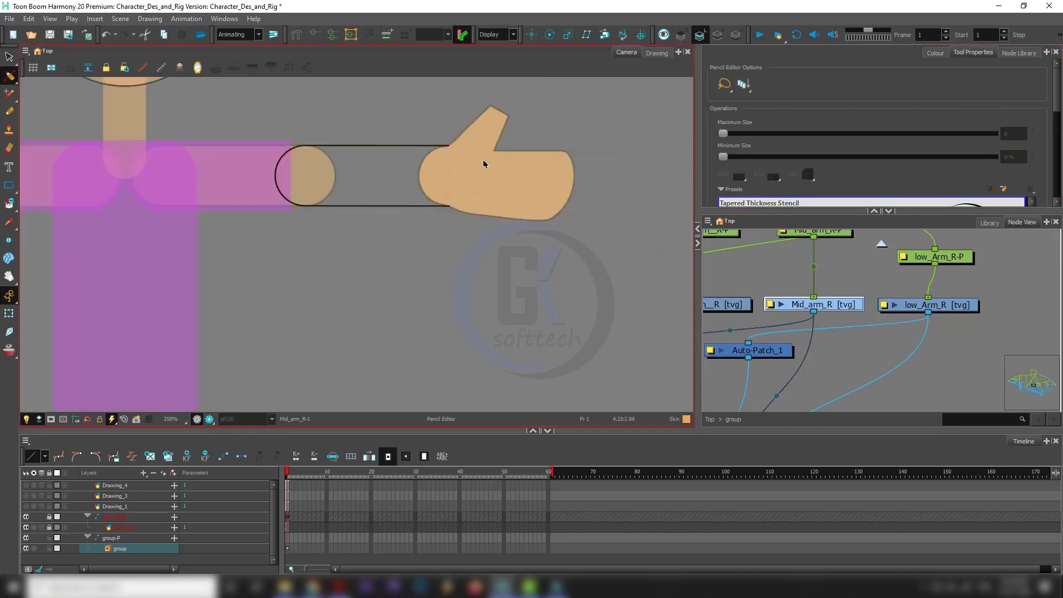
# - Select the hidden upper arc at the hand end of Mid_arm_R and set its Maximum Size to 2
pyautogui.scroll(3, 483, 159)
pyautogui.moveTo(427, 180); pyautogui.dragTo(423, 175)
pyautogui.moveTo(554, 206)
pyautogui.mouseDown()
pyautogui.moveTo(542, 148)
pyautogui.moveTo(431, 90)
pyautogui.moveTo(507, 192)
pyautogui.moveTo(546, 194)
pyautogui.mouseUp()
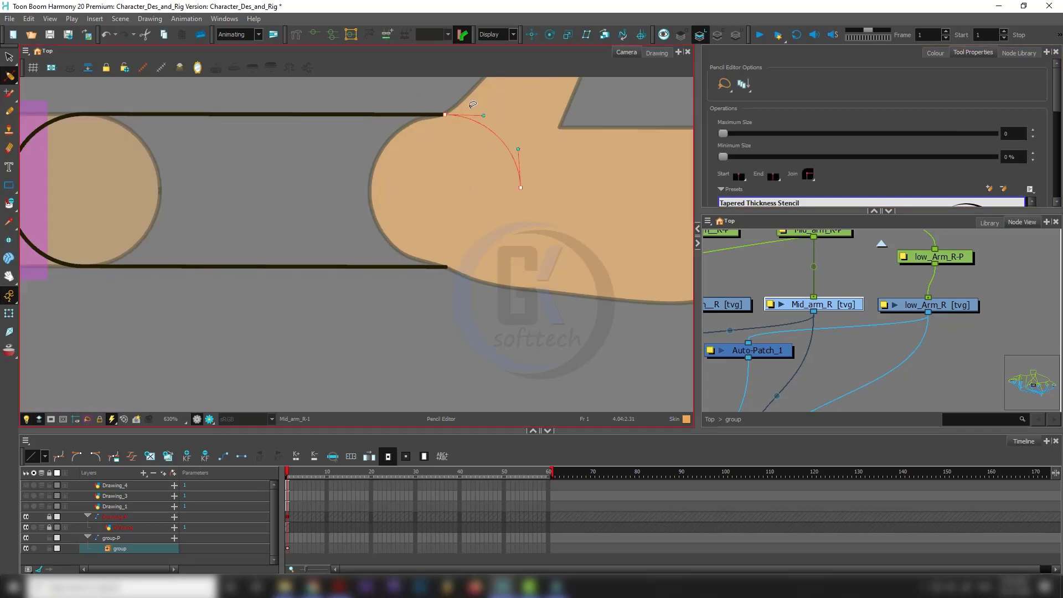
pyautogui.doubleClick(1011, 133)
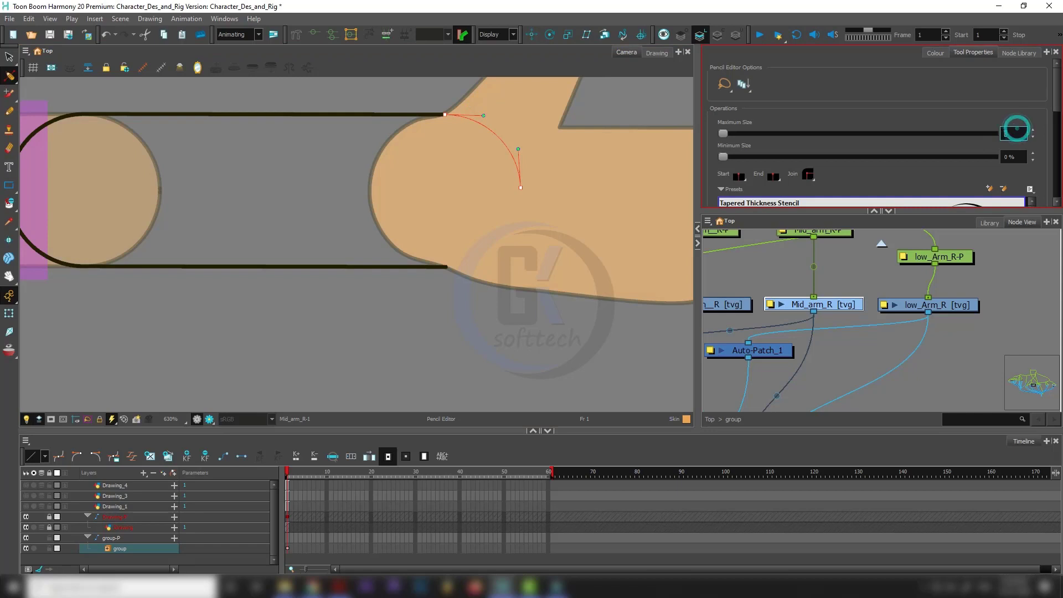
pyautogui.write('2')
pyautogui.click(432, 166)
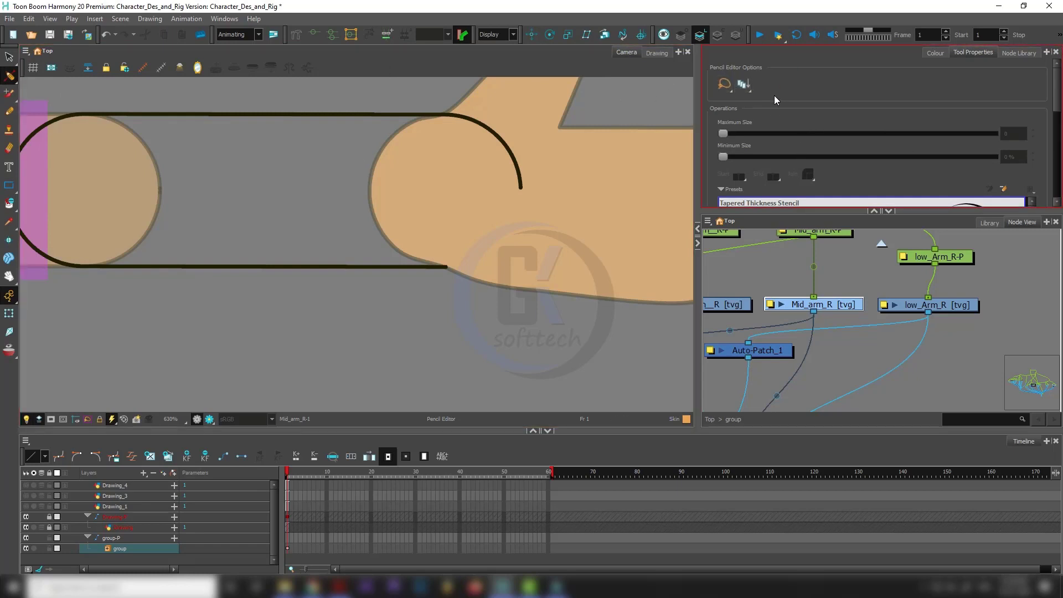
# - Undo the thickness changes on the Mid_arm_R outline and switch to the Transform tool with nothing selected
pyautogui.click(5, 78)
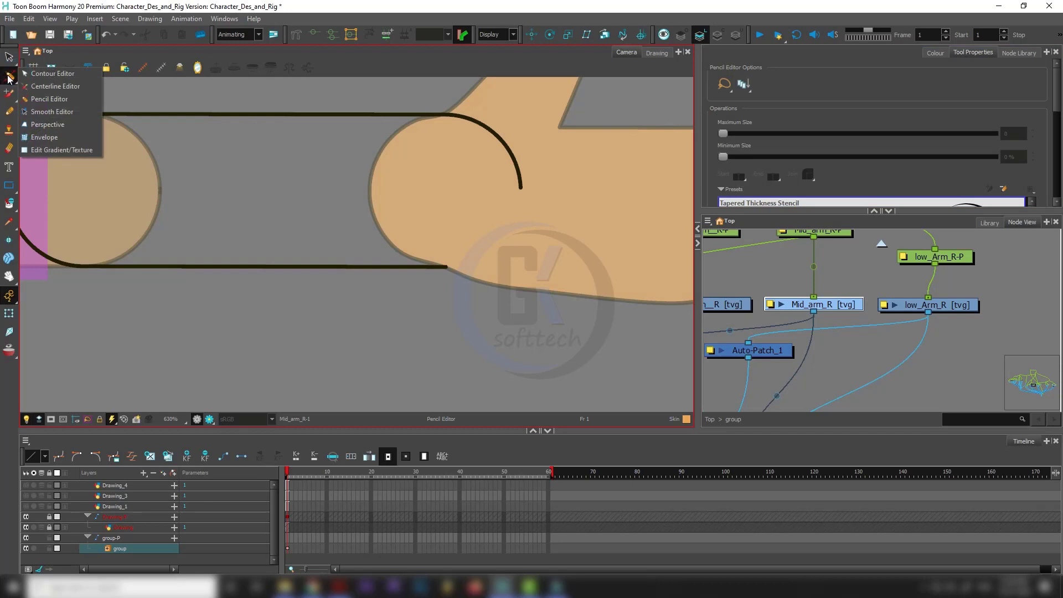
pyautogui.click(47, 99)
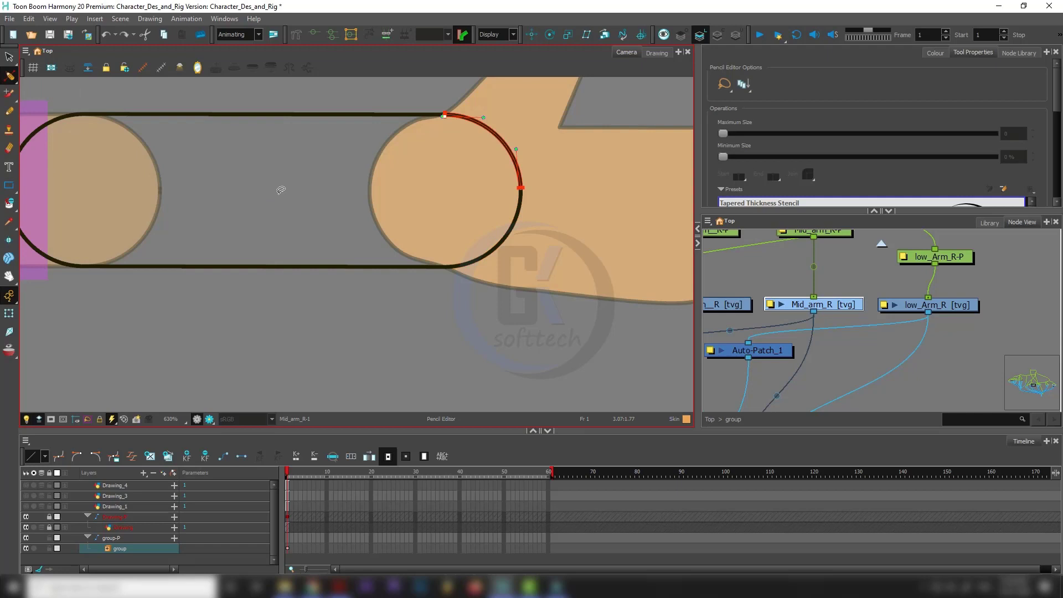
pyautogui.click(240, 189)
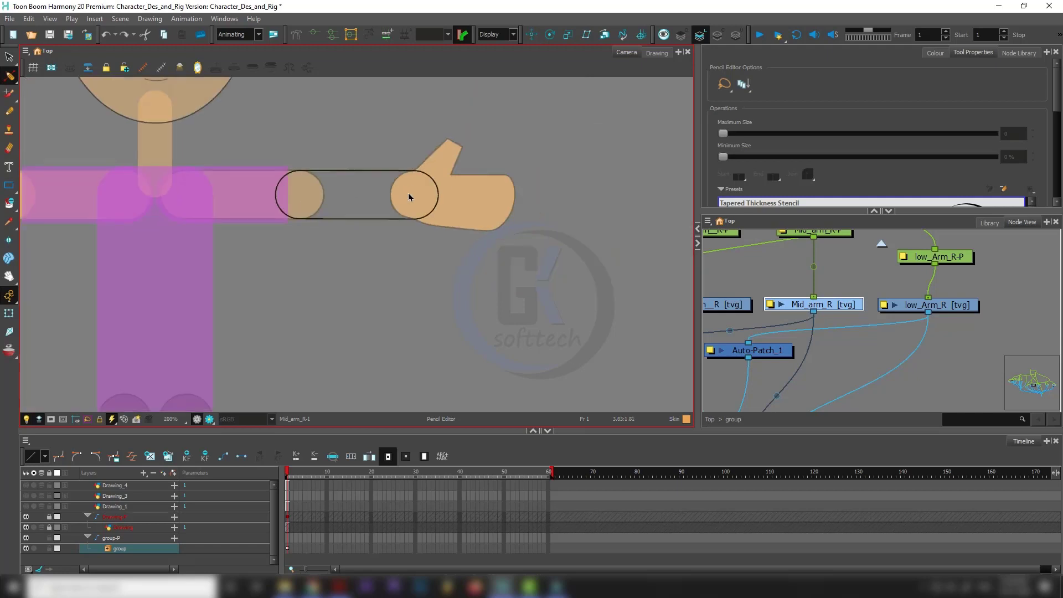
pyautogui.hotkey('shift', 't')
pyautogui.click(392, 122)
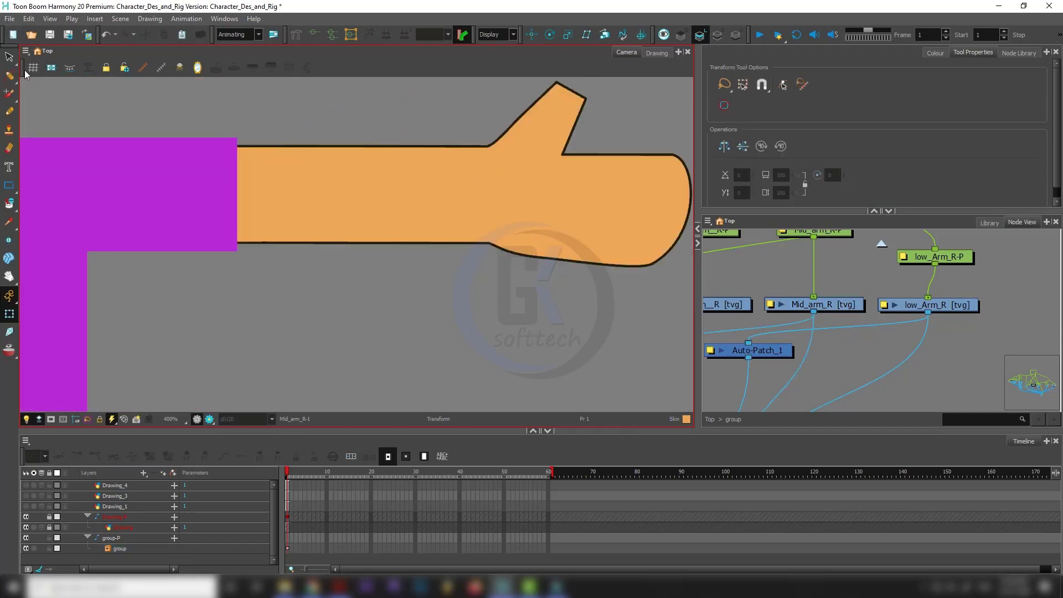
# - Switch to the Smooth Editor and try smoothing the rounded ends of the Mid_arm_R line art
pyautogui.click(9, 76)
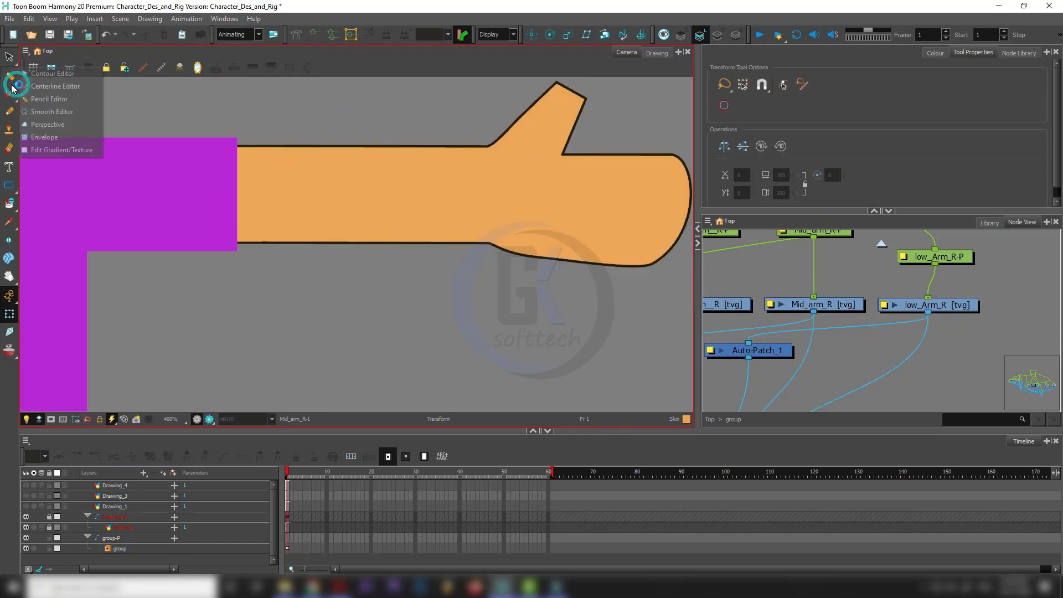
pyautogui.click(52, 112)
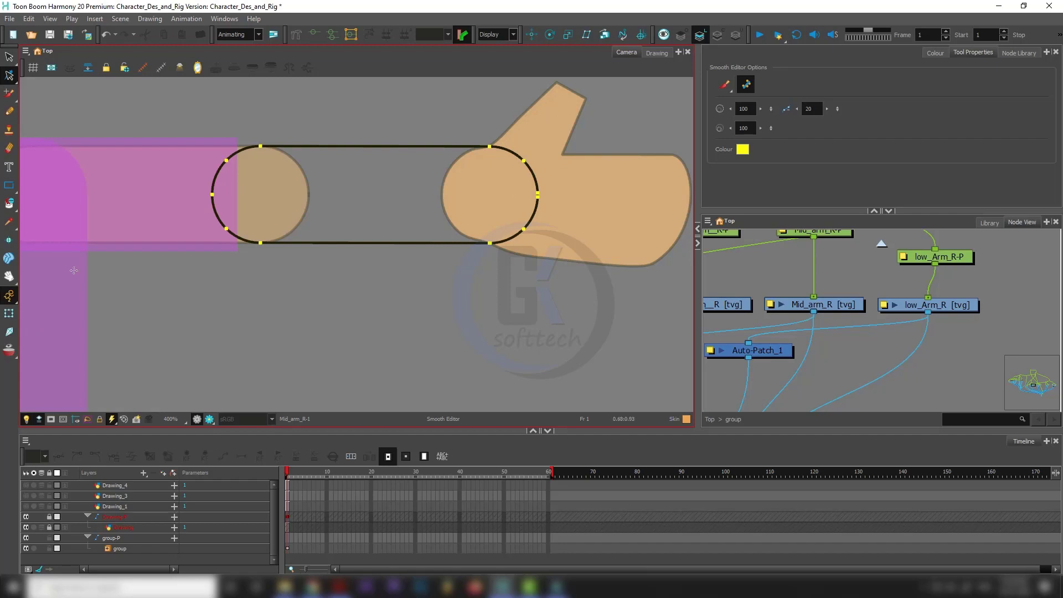
pyautogui.moveTo(75, 292)
pyautogui.mouseDown()
pyautogui.moveTo(170, 355)
pyautogui.moveTo(233, 335)
pyautogui.mouseUp()
pyautogui.click(84, 192)
pyautogui.moveTo(85, 192)
pyautogui.mouseDown()
pyautogui.moveTo(223, 195)
pyautogui.moveTo(366, 180)
pyautogui.moveTo(476, 198)
pyautogui.moveTo(532, 196)
pyautogui.mouseUp()
pyautogui.moveTo(553, 197)
pyautogui.mouseDown()
pyautogui.moveTo(536, 185)
pyautogui.moveTo(550, 200)
pyautogui.mouseUp()
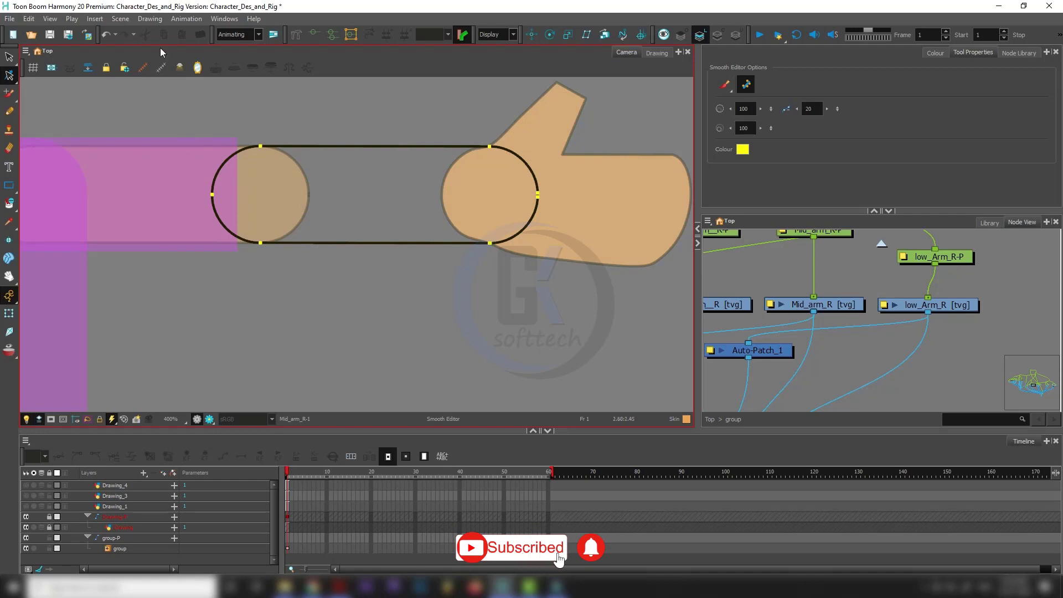
# - Undo the outline smoothing and try smoothing the shoulder-side rounded end of the Mid_arm_R line art again
pyautogui.hotkey('alt', 's')
pyautogui.moveTo(299, 116)
pyautogui.mouseDown()
pyautogui.moveTo(249, 254)
pyautogui.moveTo(190, 299)
pyautogui.mouseUp()
pyautogui.hotkey('ctrl', 'z')
pyautogui.moveTo(283, 106); pyautogui.dragTo(155, 327)
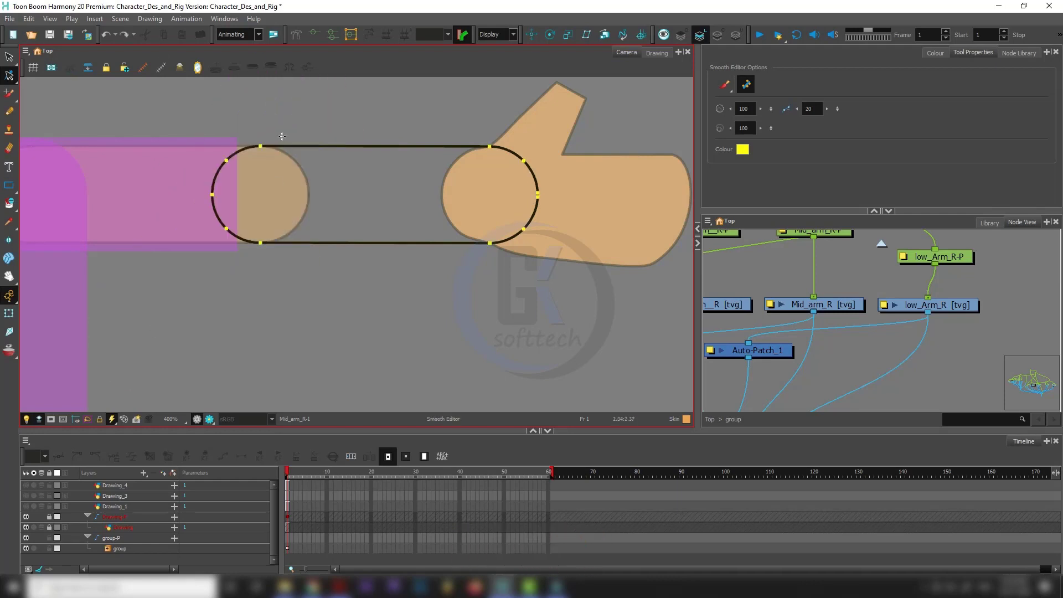
pyautogui.moveTo(267, 131)
pyautogui.mouseDown()
pyautogui.moveTo(211, 268)
pyautogui.moveTo(196, 276)
pyautogui.mouseUp()
# - Show the colour art layer, try smoothing the hand end of the Mid_arm_R fill and return to the Transform tool
pyautogui.click(719, 34)
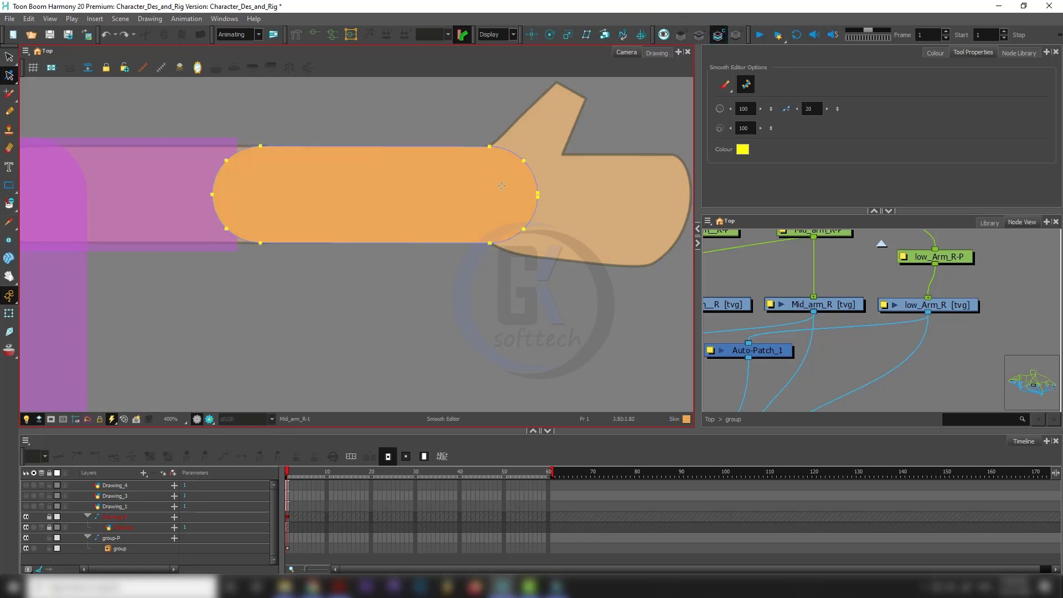
pyautogui.moveTo(502, 185)
pyautogui.mouseDown()
pyautogui.moveTo(598, 183)
pyautogui.moveTo(462, 304)
pyautogui.mouseUp()
pyautogui.hotkey('shift', 't')
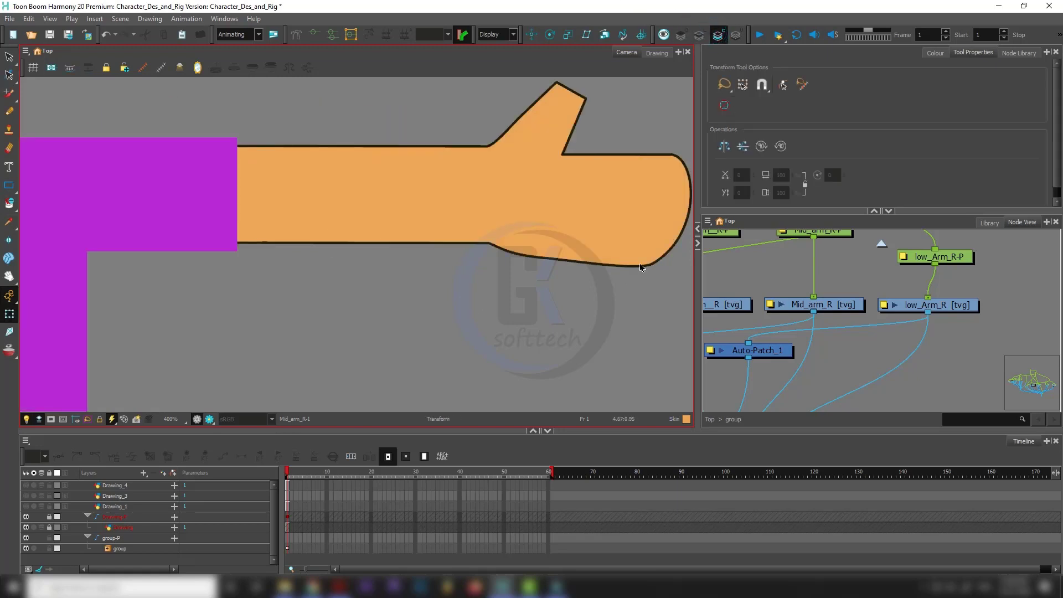
# - Select the hand drawing low_Arm_R and show its fill's control points with the Contour Editor
pyautogui.click(674, 245)
pyautogui.hotkey('alt', 's')
pyautogui.scroll(-3, 625, 271)
pyautogui.moveTo(573, 289); pyautogui.dragTo(332, 319)
pyautogui.scroll(5, 449, 292)
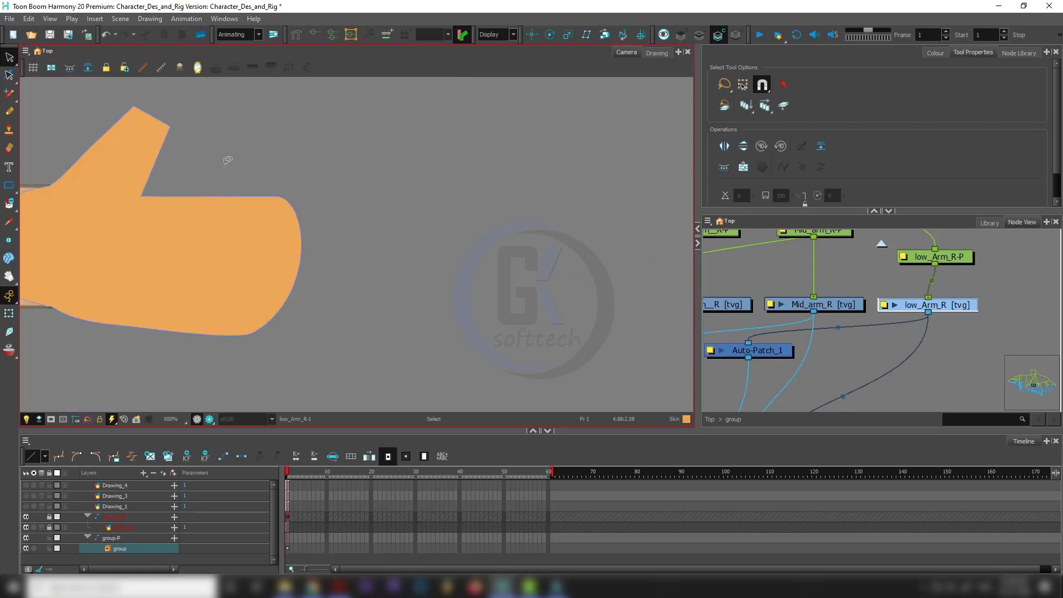
pyautogui.moveTo(242, 144); pyautogui.dragTo(103, 384)
pyautogui.scroll(-4, 133, 323)
pyautogui.hotkey('alt', 'q')
pyautogui.scroll(3, 157, 305)
pyautogui.press('space')
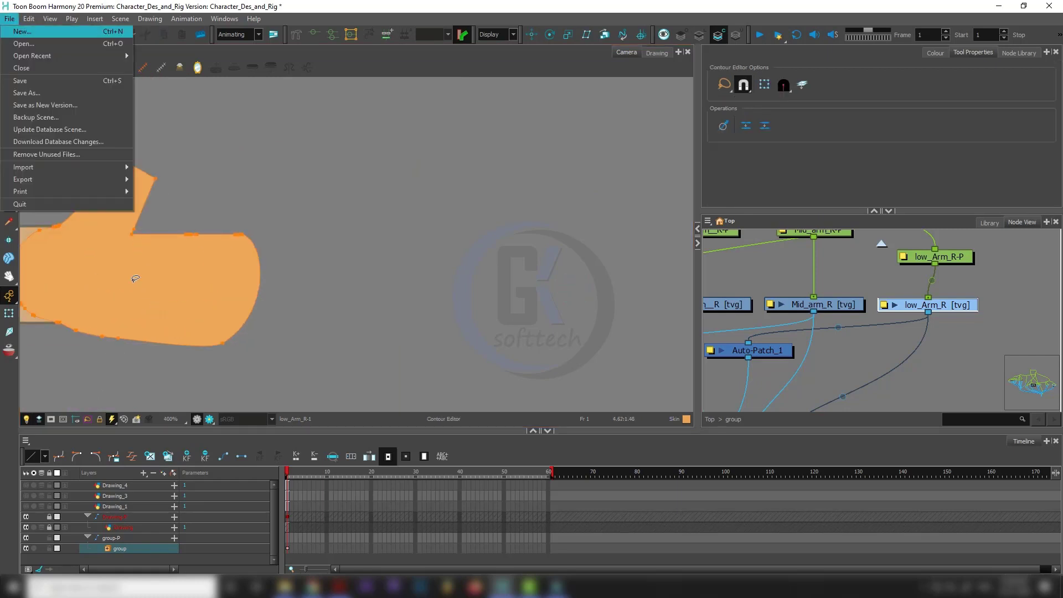
pyautogui.moveTo(134, 279); pyautogui.dragTo(332, 264)
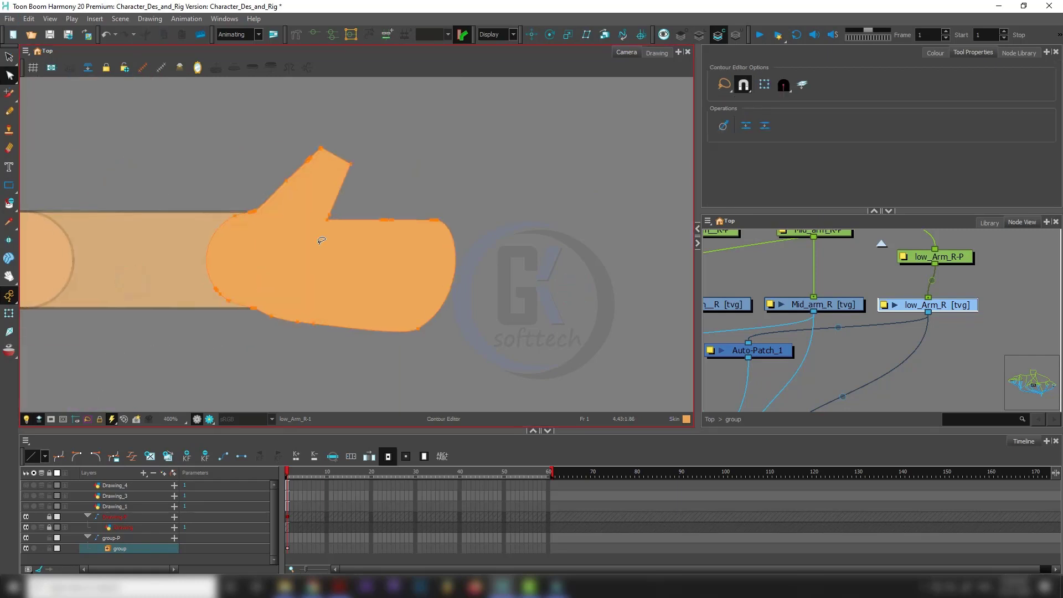
# - Smooth the whole contour of the low_Arm_R hand fill with the Smooth Editor
pyautogui.click(10, 75)
pyautogui.click(81, 112)
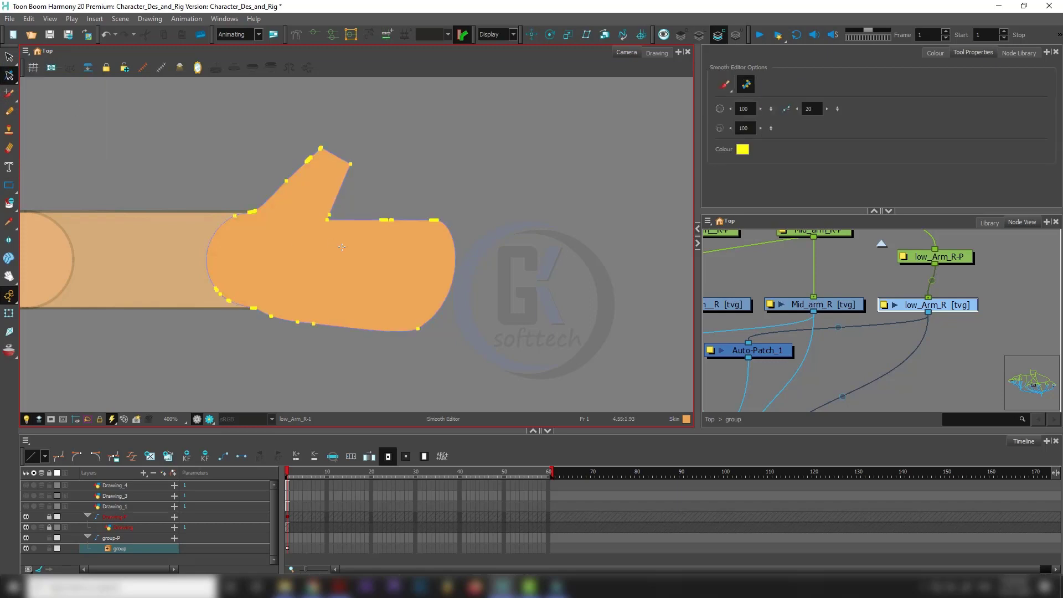
pyautogui.moveTo(376, 193)
pyautogui.mouseDown()
pyautogui.moveTo(182, 232)
pyautogui.moveTo(283, 332)
pyautogui.moveTo(491, 304)
pyautogui.moveTo(406, 293)
pyautogui.mouseUp()
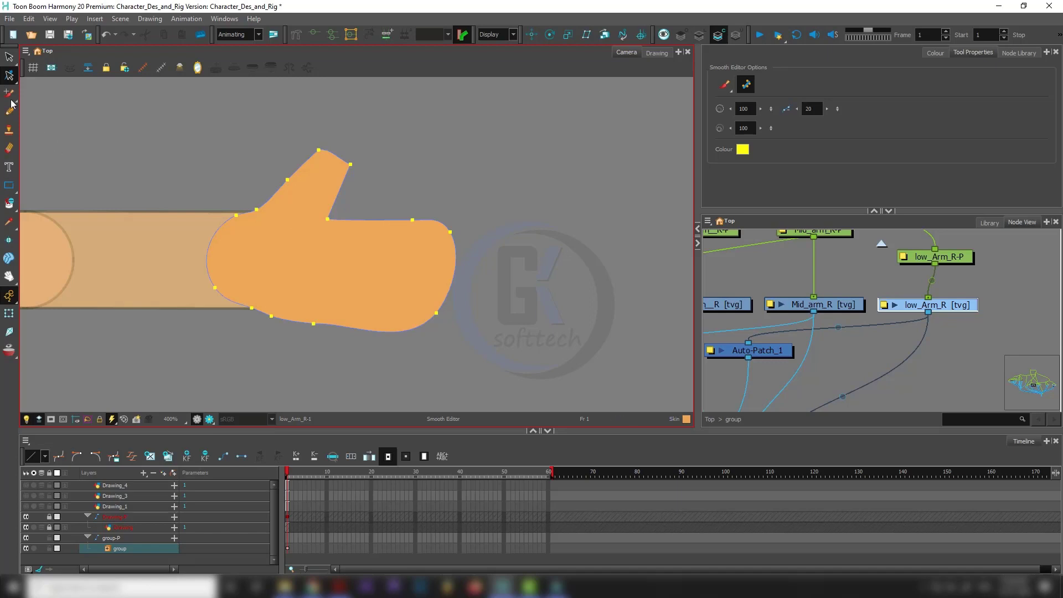
# - Switch to the Centerline Editor, generate the hand fill's centreline and bend its finger end downward
pyautogui.click(8, 80)
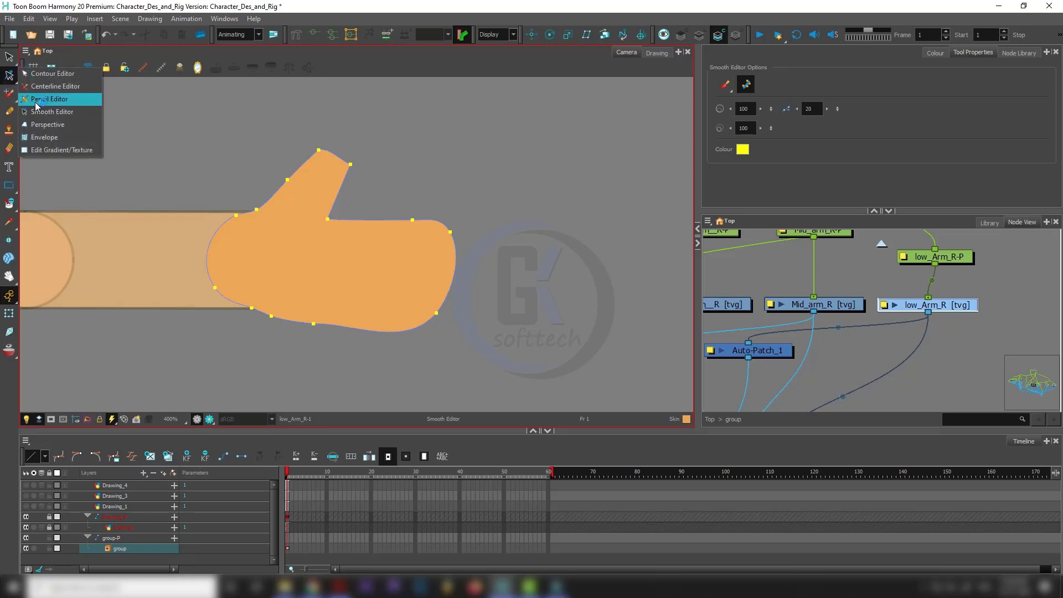
pyautogui.click(52, 86)
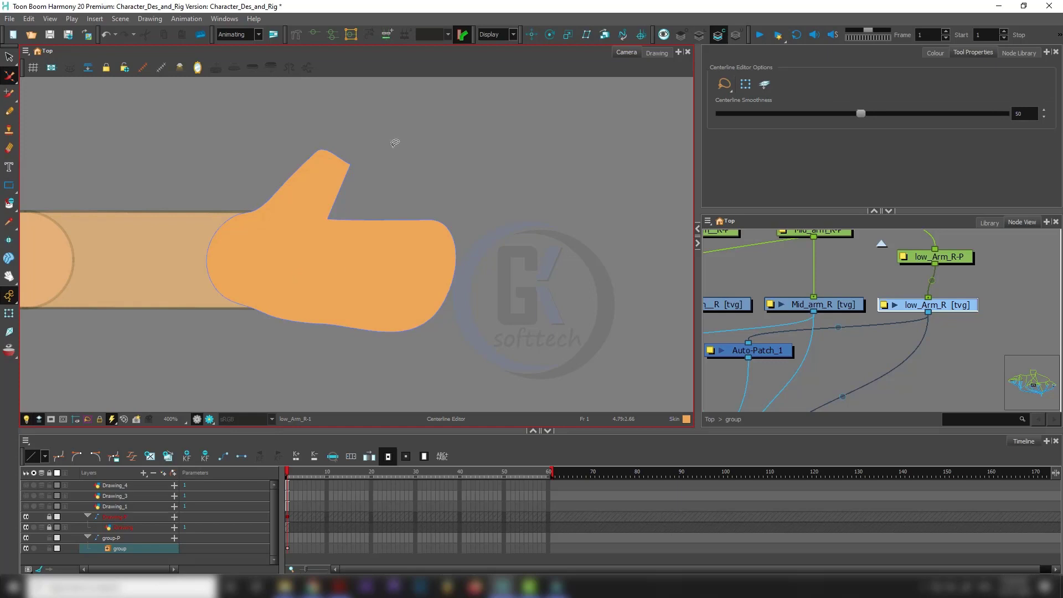
pyautogui.click(316, 235)
pyautogui.moveTo(406, 281); pyautogui.dragTo(424, 302)
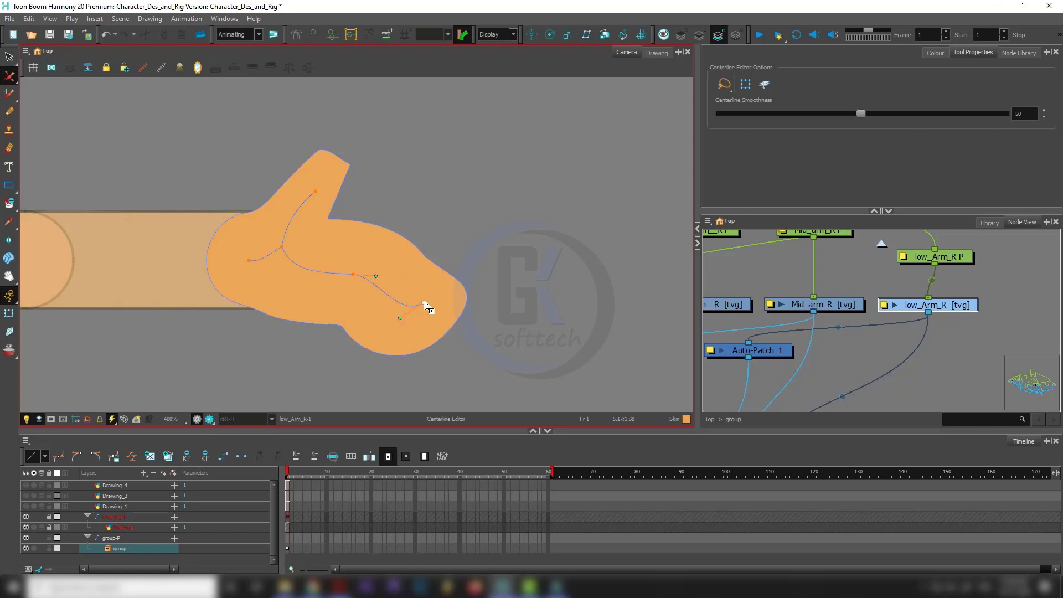
# - Bend the hand fill's finger end up toward the thumb along the centreline and undo the last bends
pyautogui.moveTo(421, 235); pyautogui.dragTo(387, 215)
pyautogui.scroll(-2, 370, 296)
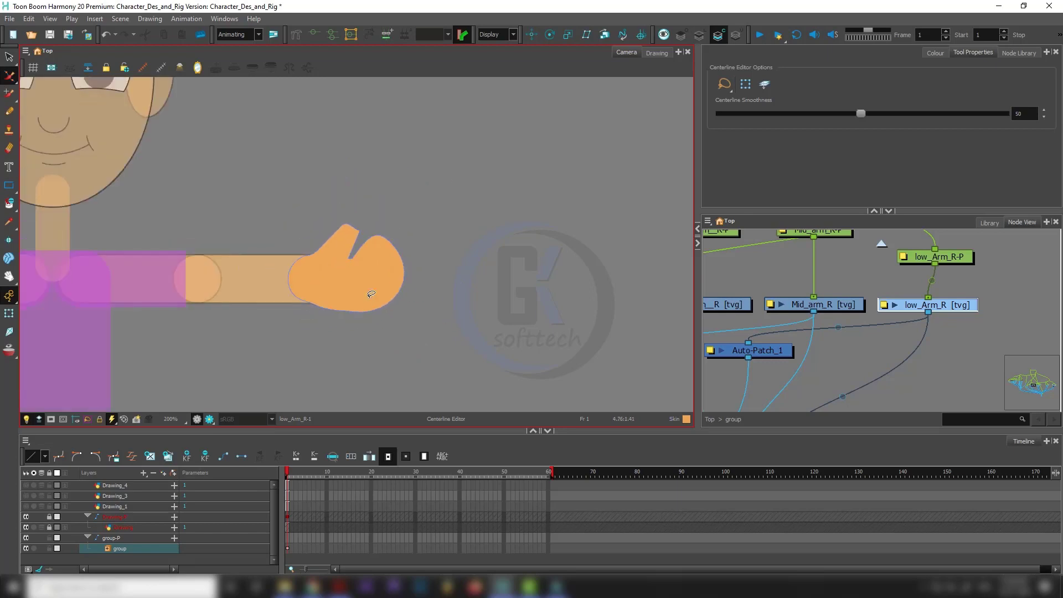
pyautogui.hotkey('ctrl', 'z')
pyautogui.hotkey('ctrl', 'z')
pyautogui.hotkey('ctrl', 'z')
pyautogui.hotkey('ctrl', 'z')
pyautogui.hotkey('ctrl', 'z')
pyautogui.hotkey('ctrl', 'z')
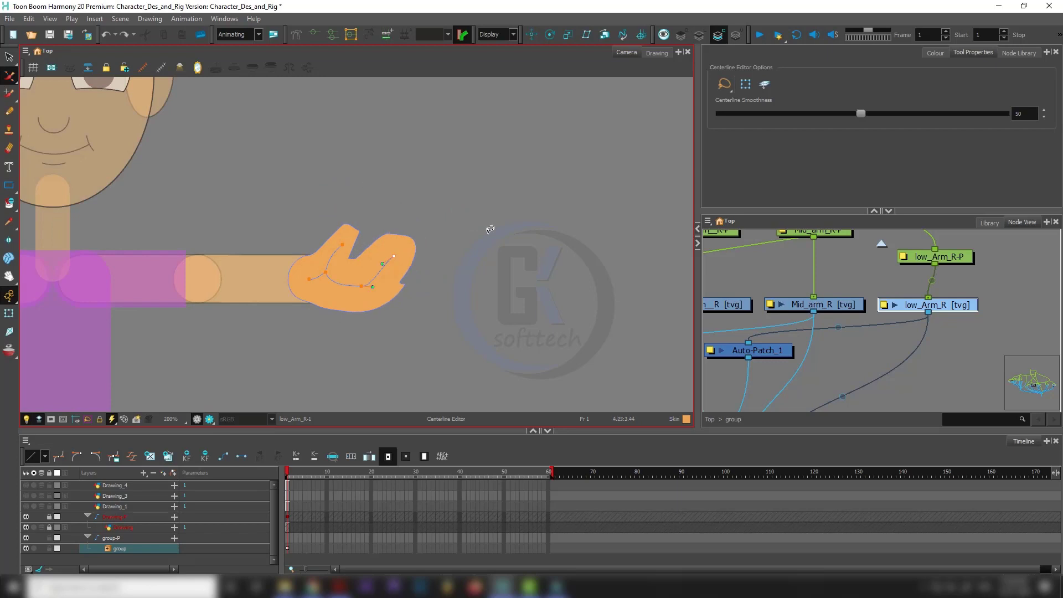
# - Undo the remaining centreline bends on the hand fill and switch to the Perspective tool
pyautogui.hotkey('ctrl', 'z')
pyautogui.hotkey('ctrl', 'z')
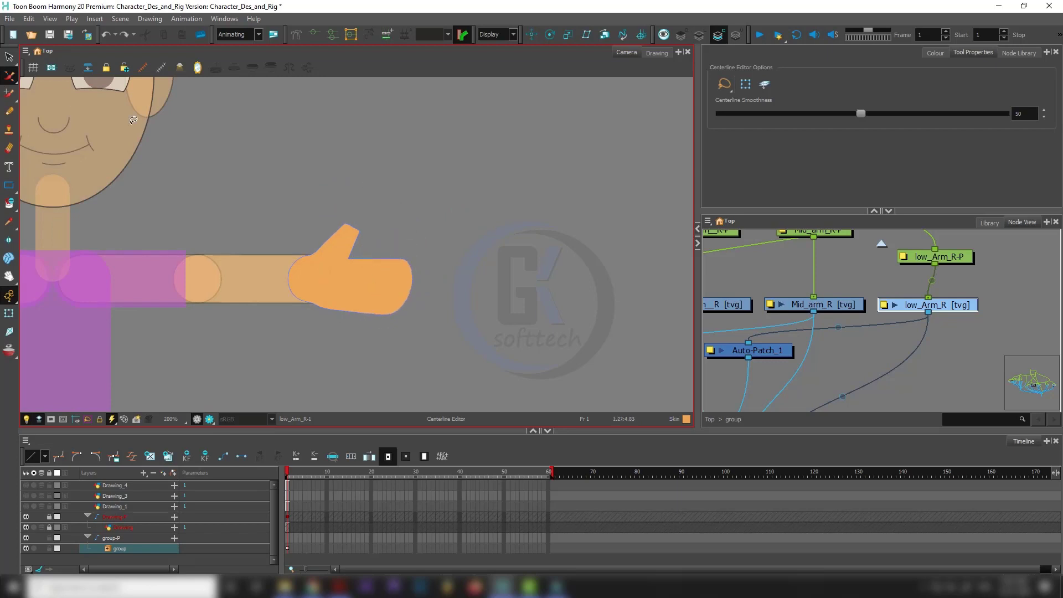
pyautogui.click(8, 76)
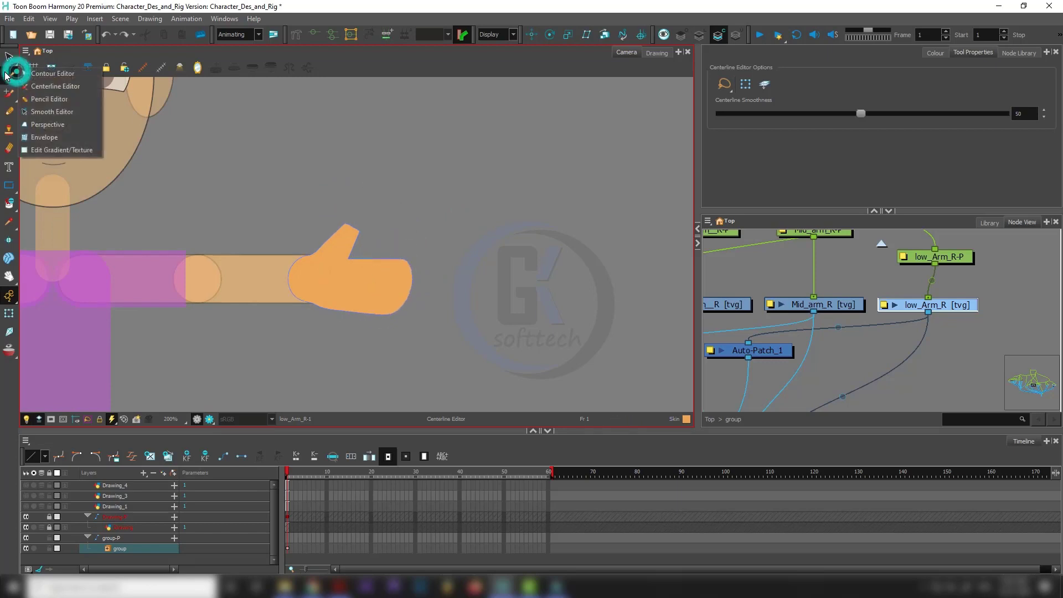
pyautogui.click(54, 127)
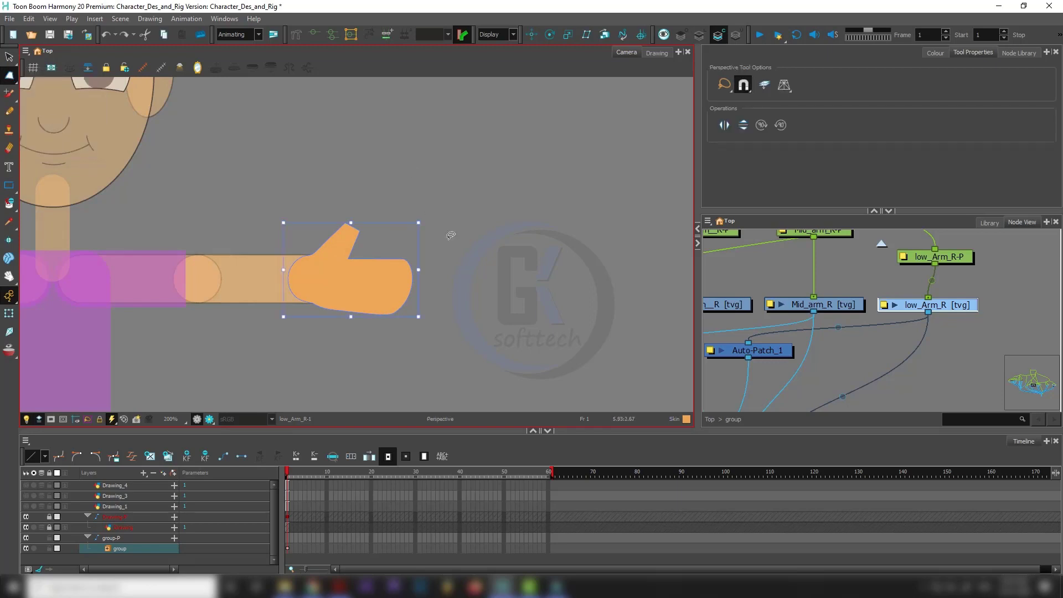
# - Try distorting the hand with the Perspective tool by pulling each upper corner inward, and undo every distortion
pyautogui.scroll(-2, 448, 236)
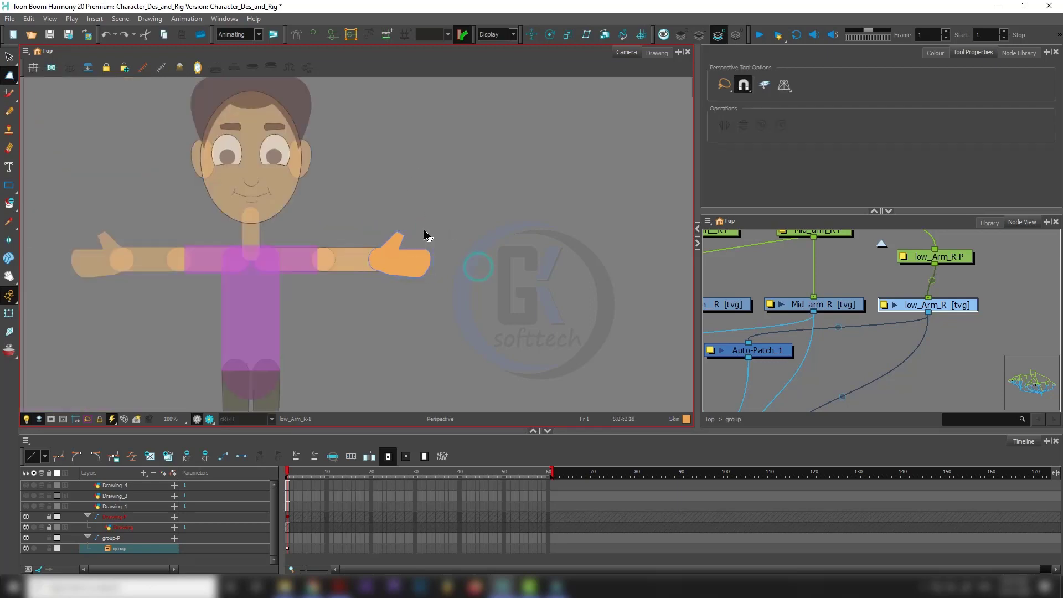
pyautogui.moveTo(425, 232); pyautogui.dragTo(434, 198)
pyautogui.scroll(3, 412, 230)
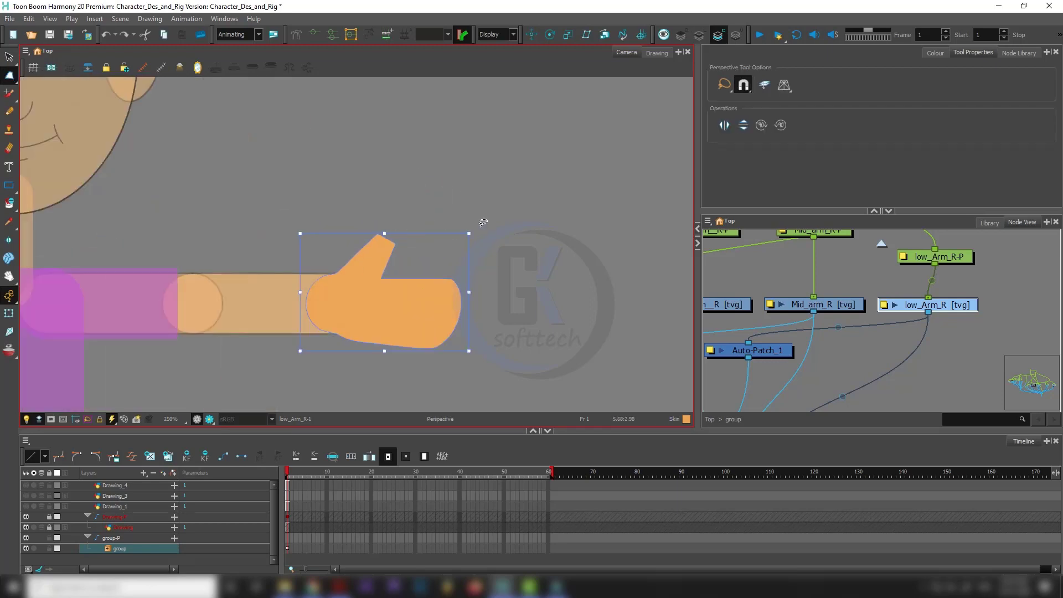
pyautogui.moveTo(470, 237); pyautogui.dragTo(403, 268)
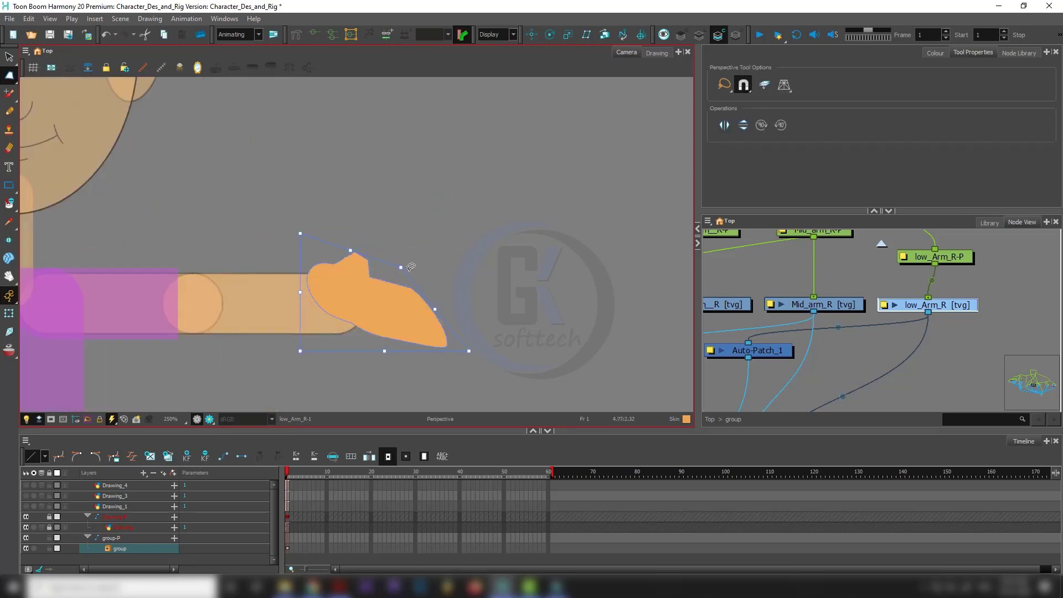
pyautogui.hotkey('ctrl', 'z')
pyautogui.moveTo(306, 233); pyautogui.dragTo(410, 299)
pyautogui.hotkey('ctrl', 'z')
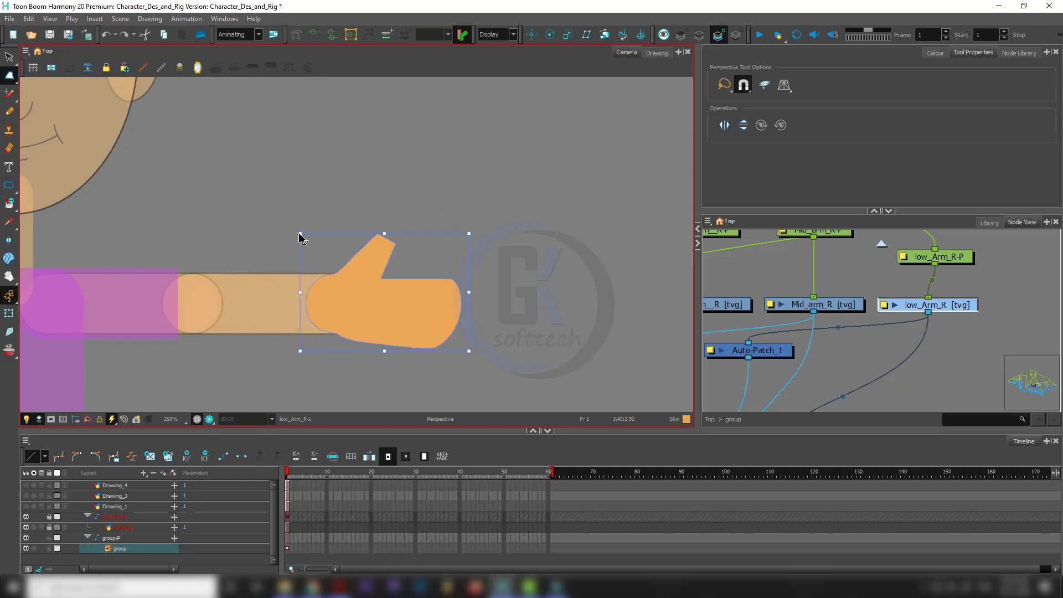
pyautogui.moveTo(300, 233); pyautogui.dragTo(363, 284)
pyautogui.hotkey('ctrl', 'z')
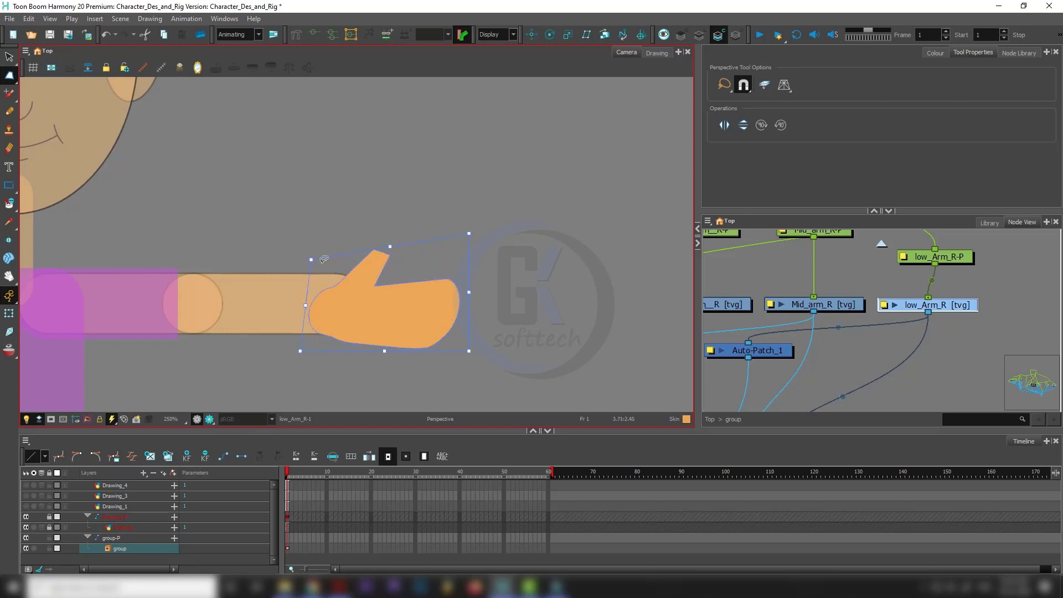
# - Set the Perspective tool to Lattice mode, try pulling the hand's top middle and wrist-side corner points, and undo both deformations
pyautogui.click(721, 83)
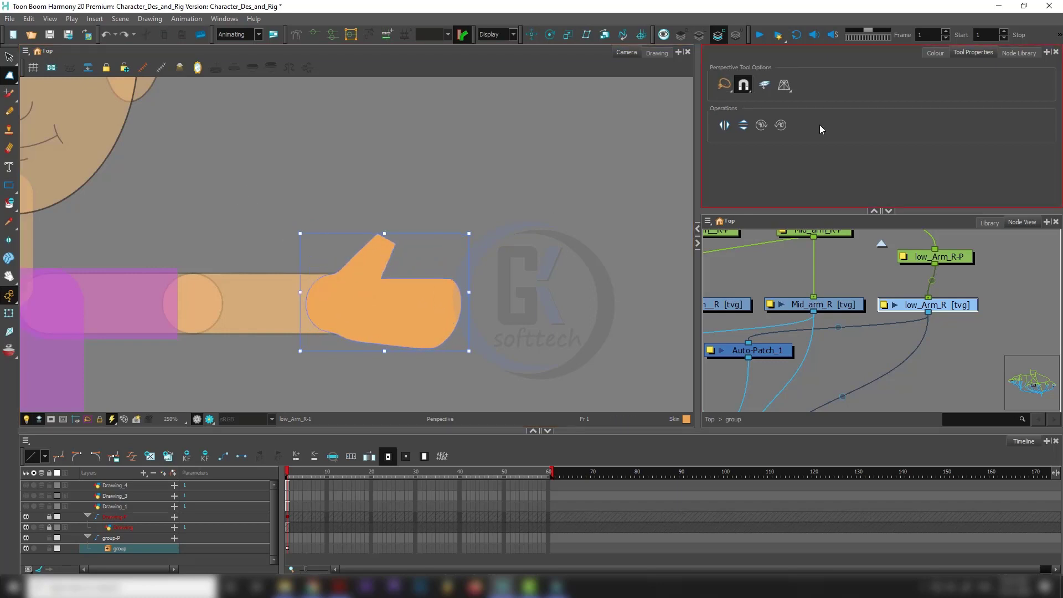
pyautogui.click(784, 89)
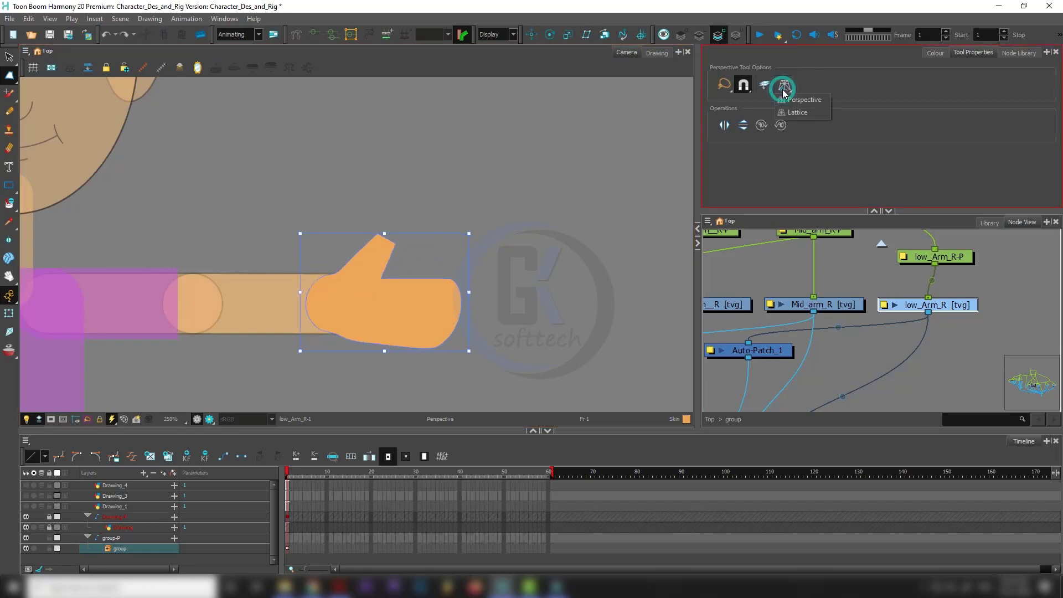
pyautogui.click(797, 110)
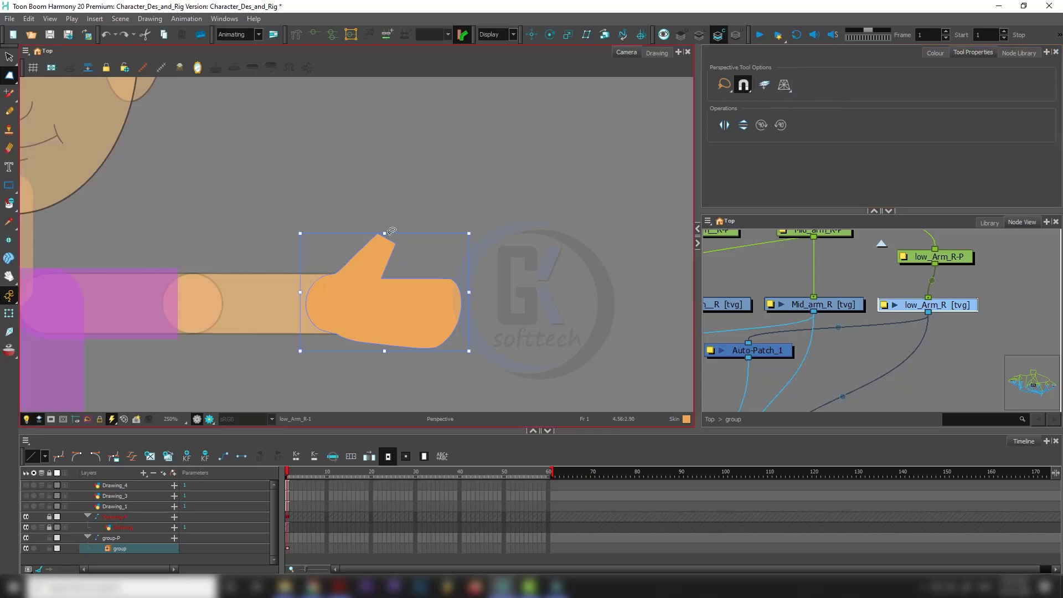
pyautogui.moveTo(384, 235); pyautogui.dragTo(353, 286)
pyautogui.hotkey('ctrl', 'z')
pyautogui.moveTo(302, 234); pyautogui.dragTo(347, 285)
pyautogui.hotkey('ctrl', 'z')
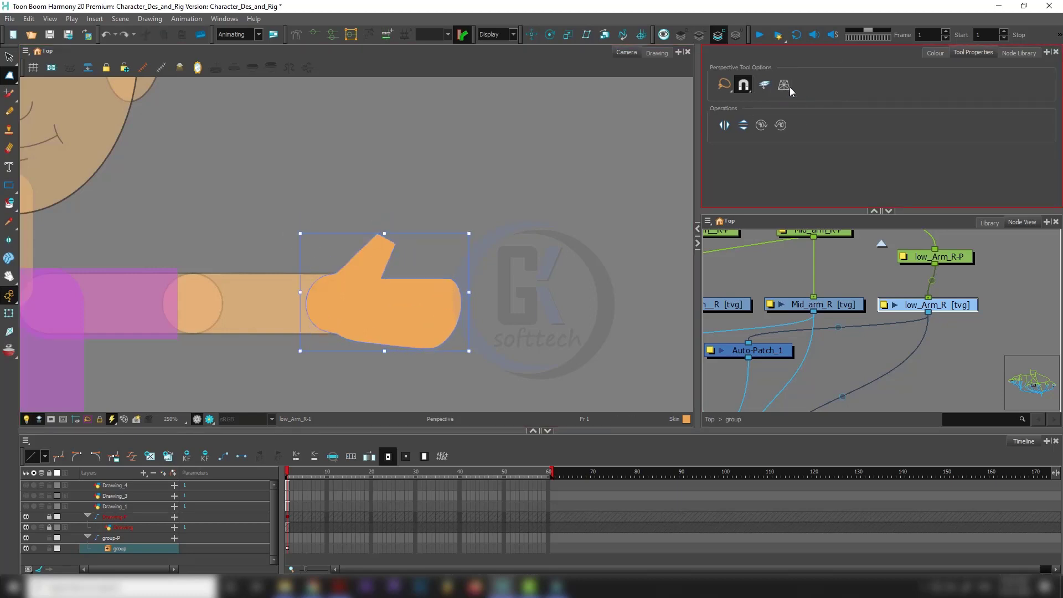
# - Return the tool to Perspective mode, pull both upper corners of the hand inward and undo the two distortions
pyautogui.click(786, 86)
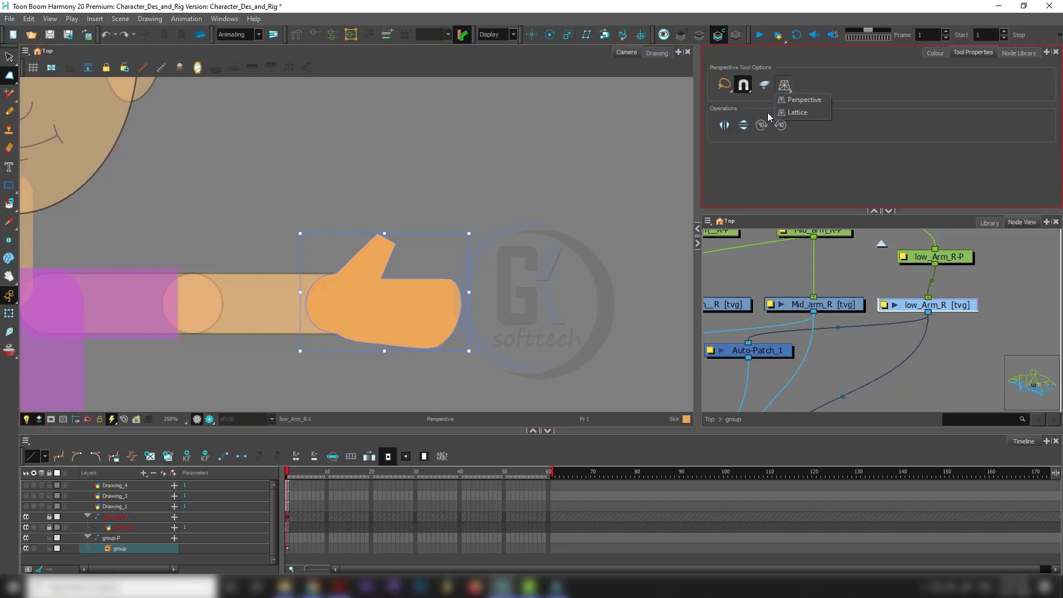
pyautogui.click(825, 102)
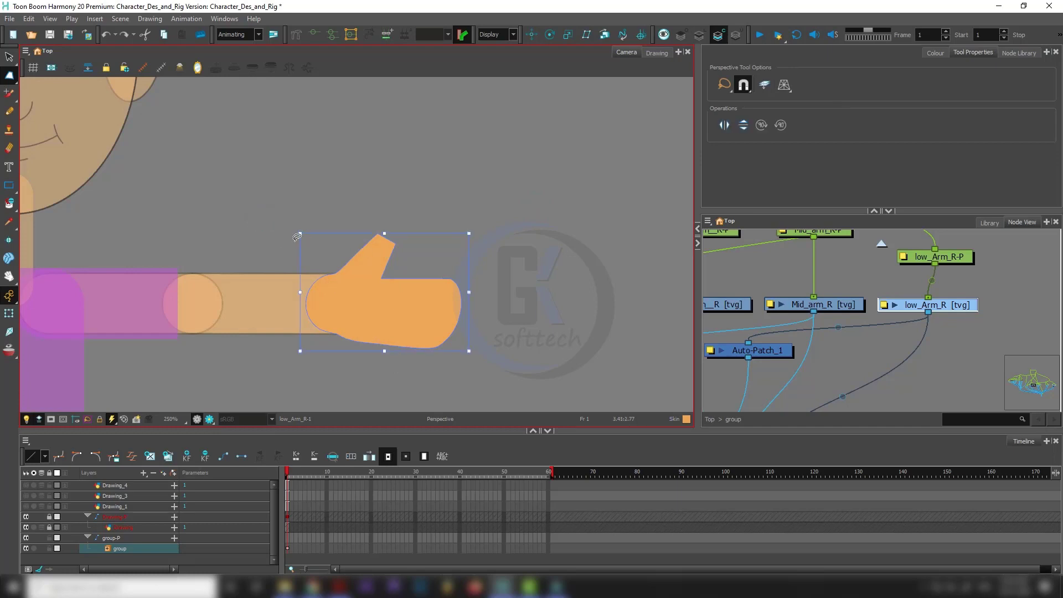
pyautogui.moveTo(301, 237); pyautogui.dragTo(333, 274)
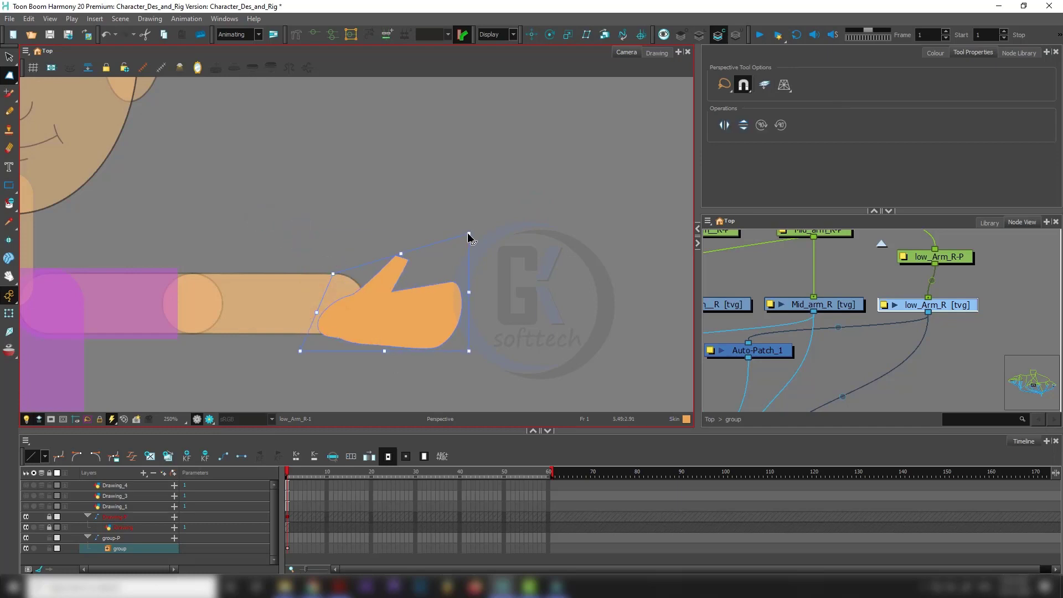
pyautogui.moveTo(468, 233); pyautogui.dragTo(403, 283)
pyautogui.hotkey('ctrl', 'z')
pyautogui.hotkey('ctrl', 'z')
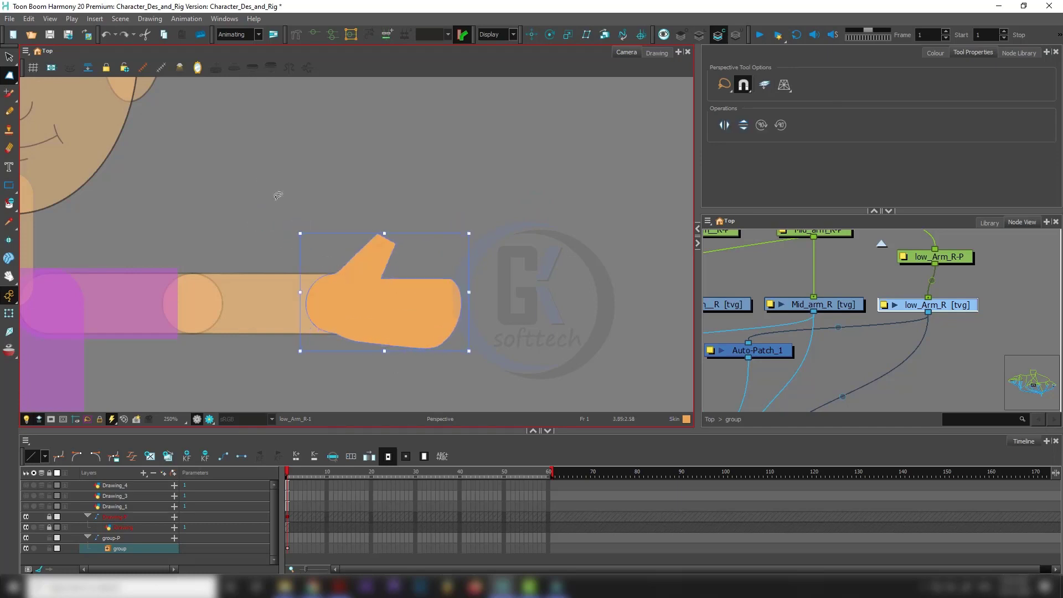
# - Switch to the Envelope tool, pull both upper corners of the hand's envelope inward and undo the deformation
pyautogui.click(10, 76)
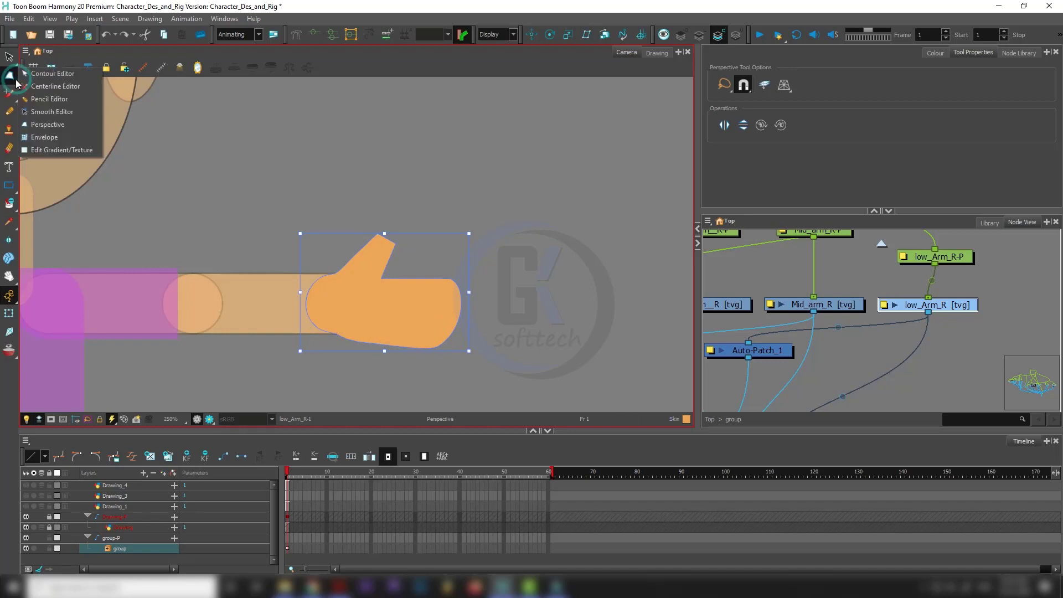
pyautogui.click(40, 138)
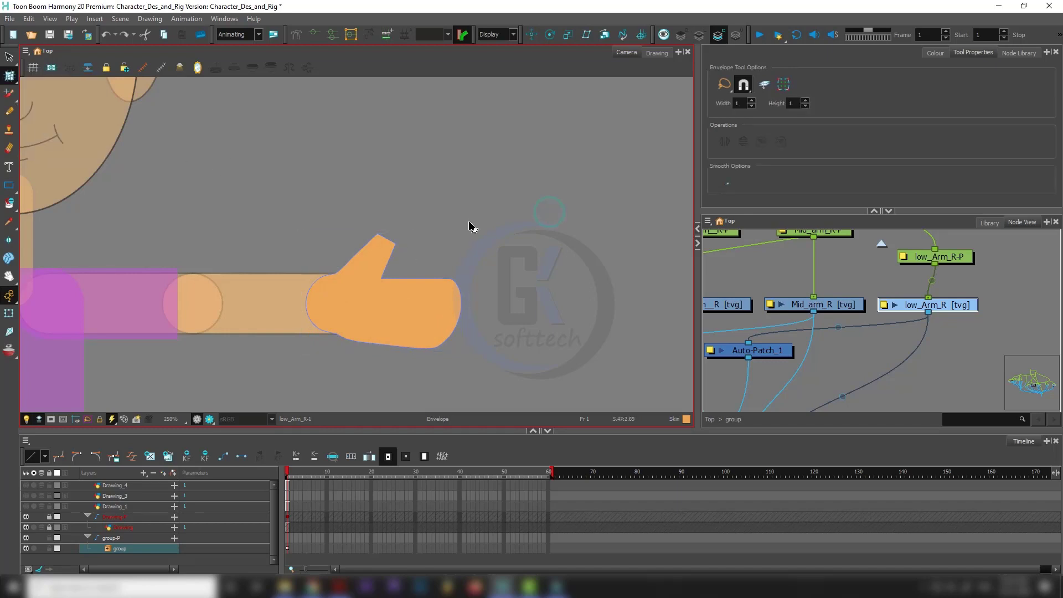
pyautogui.moveTo(468, 221)
pyautogui.mouseDown()
pyautogui.moveTo(423, 408)
pyautogui.moveTo(443, 213)
pyautogui.moveTo(434, 249)
pyautogui.moveTo(420, 257)
pyautogui.mouseUp()
pyautogui.moveTo(301, 234); pyautogui.dragTo(322, 276)
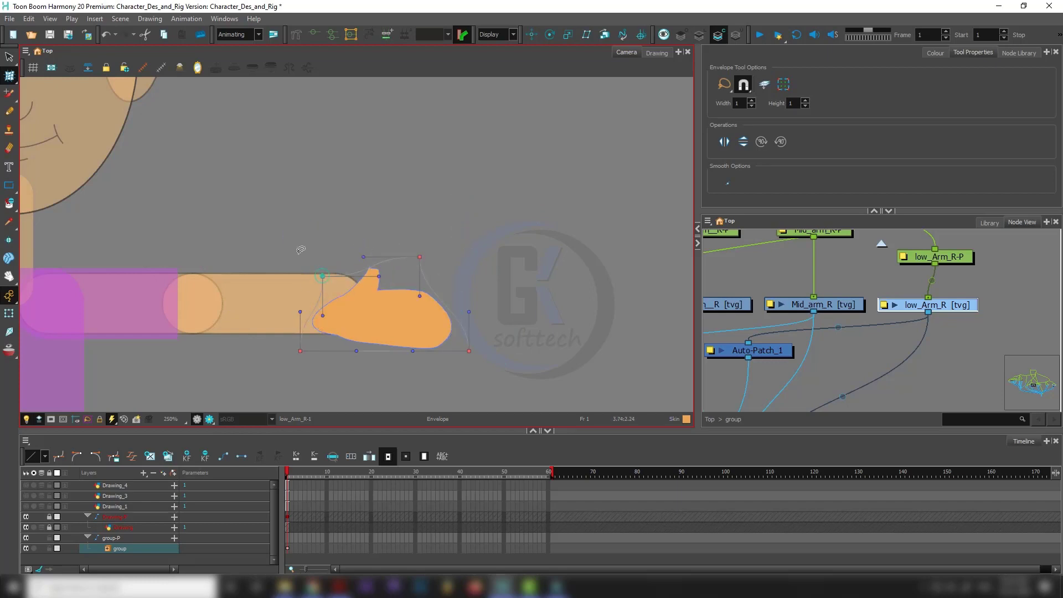
pyautogui.hotkey('ctrl', 'z')
pyautogui.hotkey('ctrl', 'z')
pyautogui.hotkey('ctrl', 'z')
pyautogui.hotkey('ctrl', 'z')
pyautogui.hotkey('ctrl', 'z')
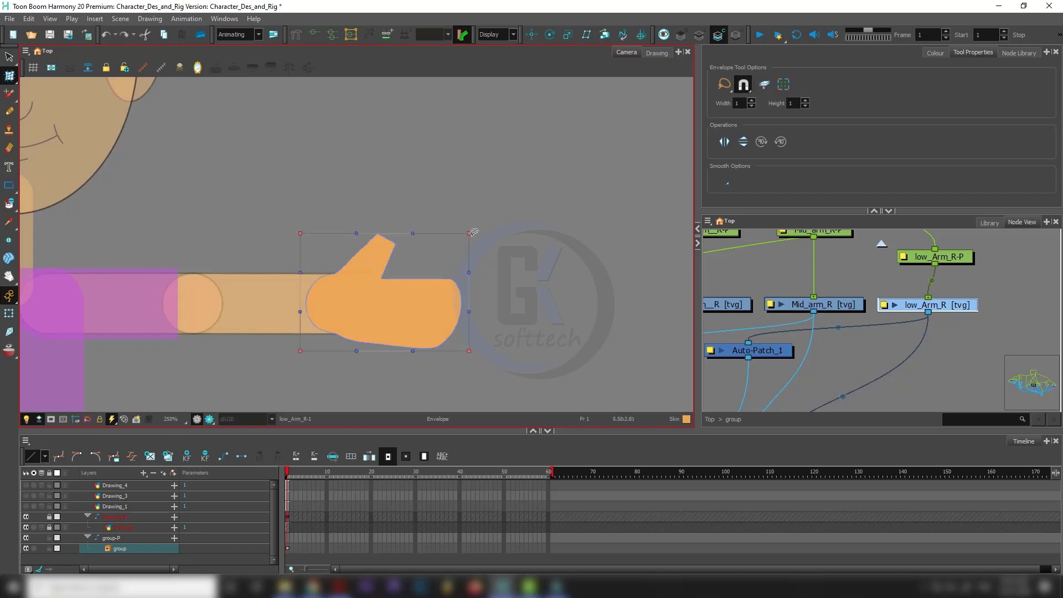
# - Try moving the envelope's upper fingertip corner and its fingertip-side curve handle, undoing each change
pyautogui.moveTo(469, 234); pyautogui.dragTo(450, 259)
pyautogui.hotkey('ctrl', 'z')
pyautogui.moveTo(469, 272); pyautogui.dragTo(482, 272)
pyautogui.hotkey('ctrl', 'z')
pyautogui.hotkey('ctrl', 'z')
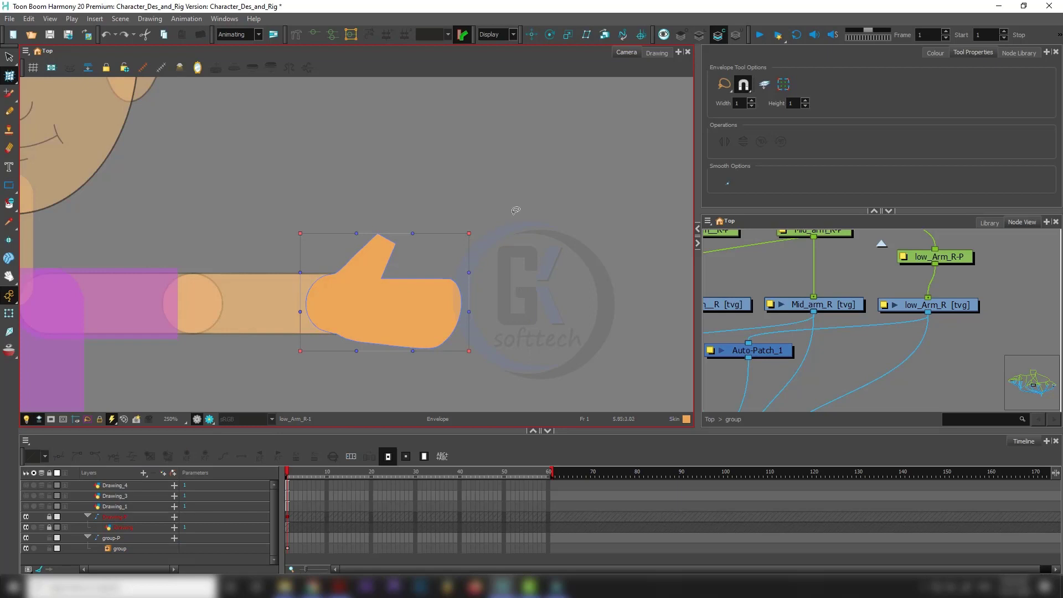
# - Activate the Edit Gradient/Texture tool
pyautogui.click(10, 76)
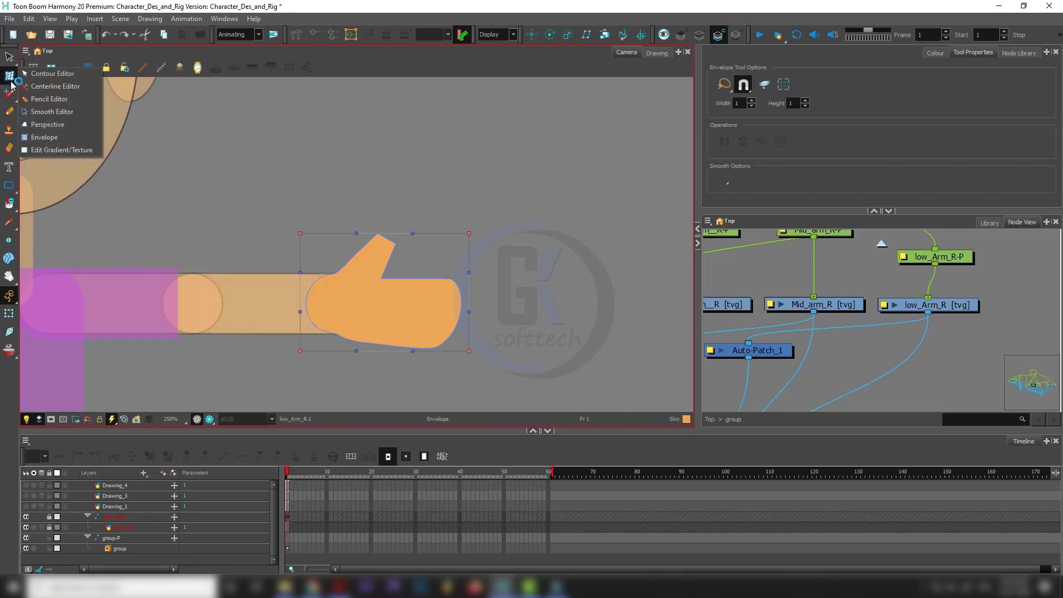
pyautogui.click(61, 154)
pyautogui.click(534, 248)
# - Select the low_Arm_R hand drawing with the Transform tool, then activate the Select tool on it
pyautogui.hotkey('shift', 't')
pyautogui.click(549, 248)
pyautogui.click(380, 304)
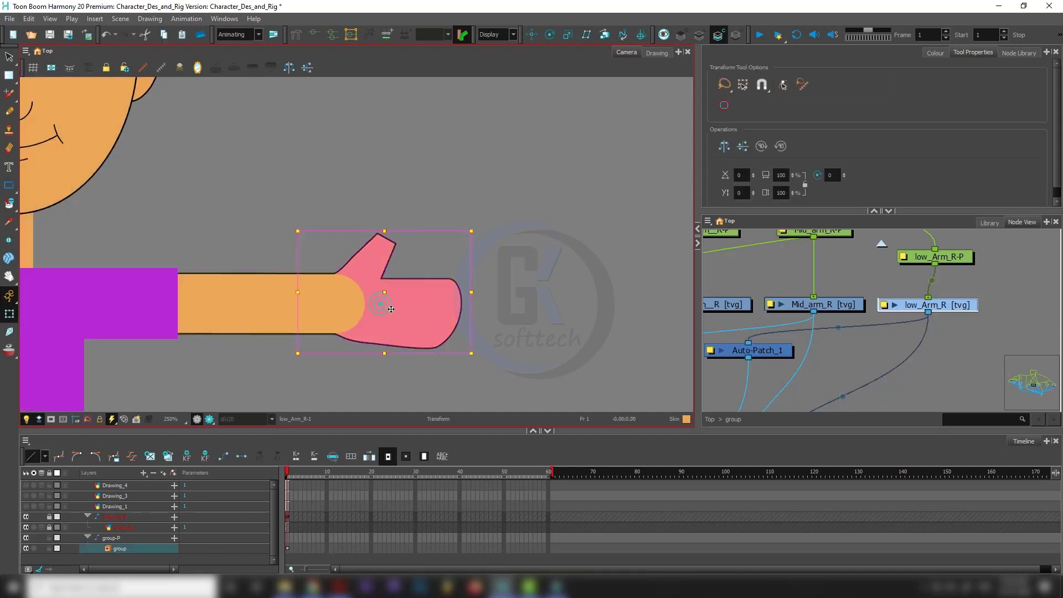
pyautogui.hotkey('alt', 's')
pyautogui.scroll(-1, 407, 303)
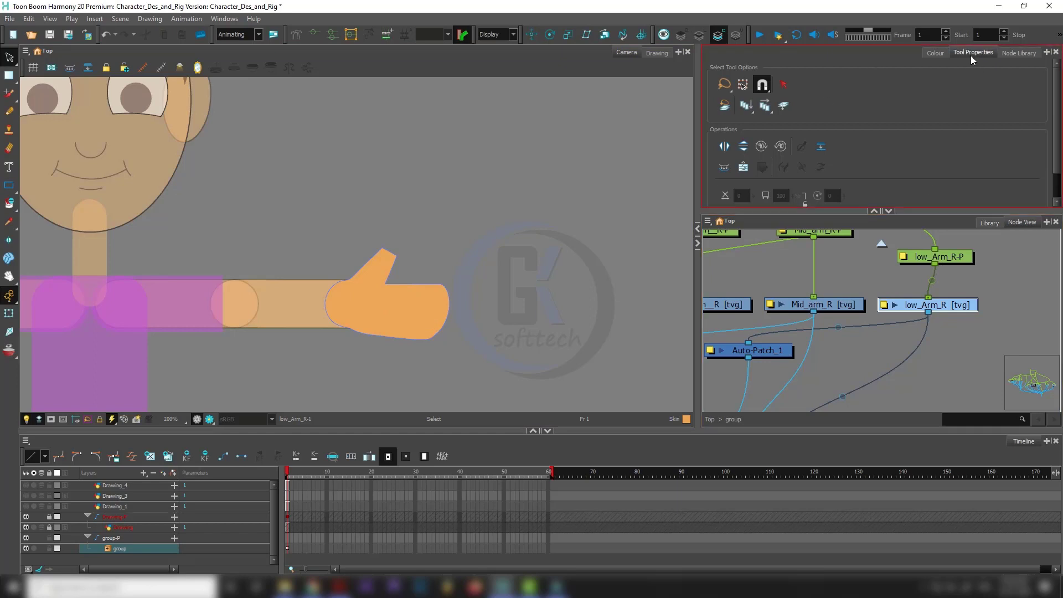
# - Try a pink hue of 316 on the Skin swatch, undo the colour change and close the Colour Picker
pyautogui.click(935, 52)
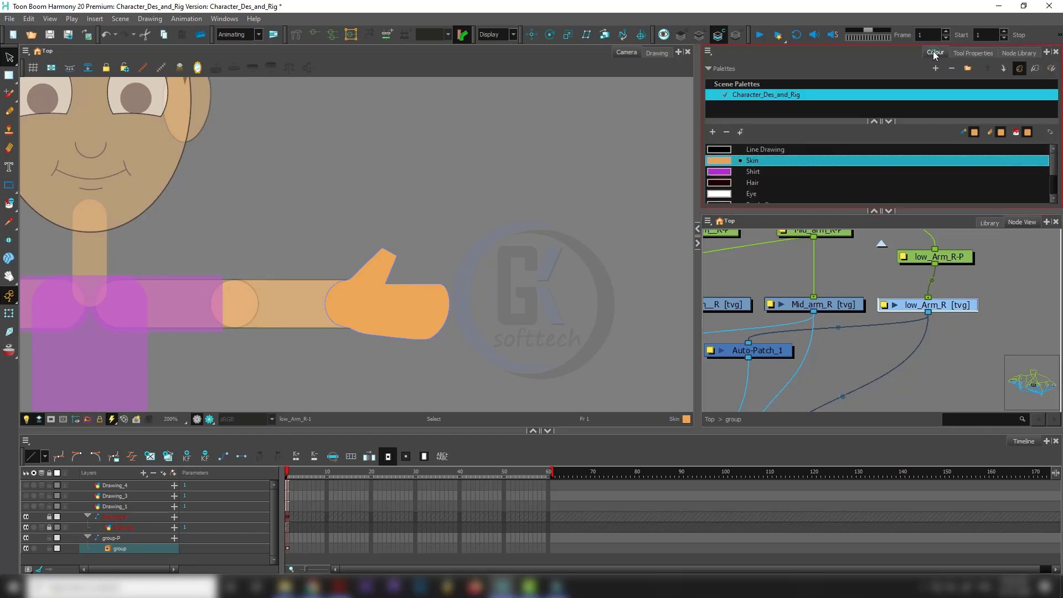
pyautogui.doubleClick(723, 165)
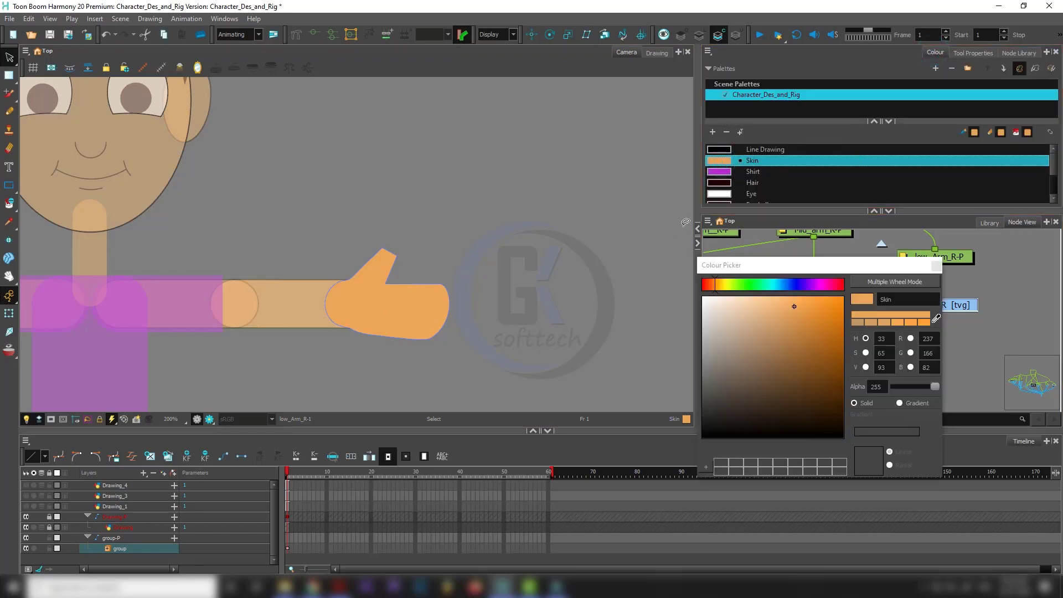
pyautogui.click(827, 284)
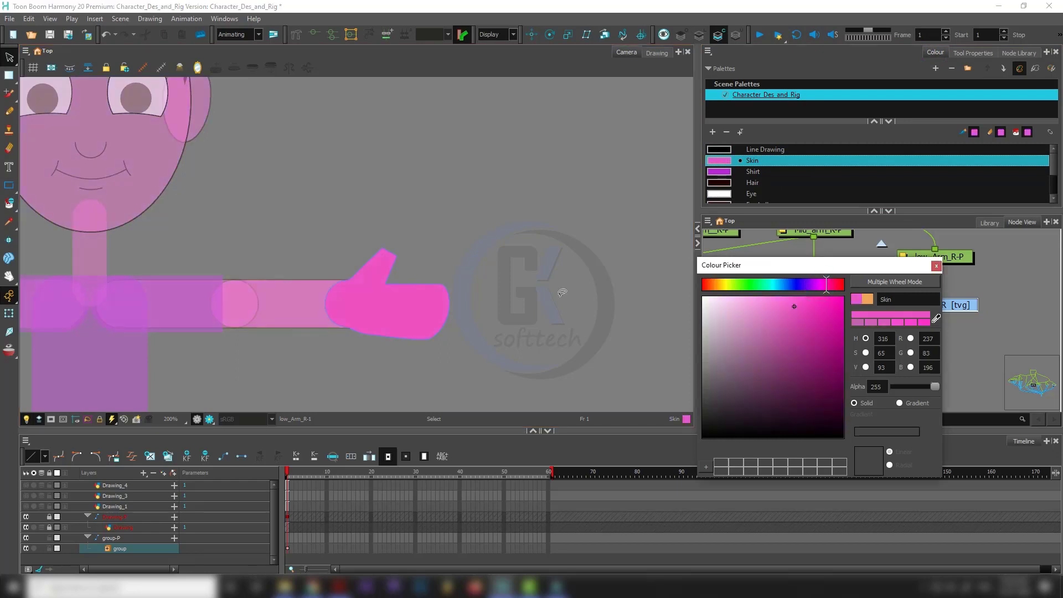
pyautogui.hotkey('ctrl', 'z')
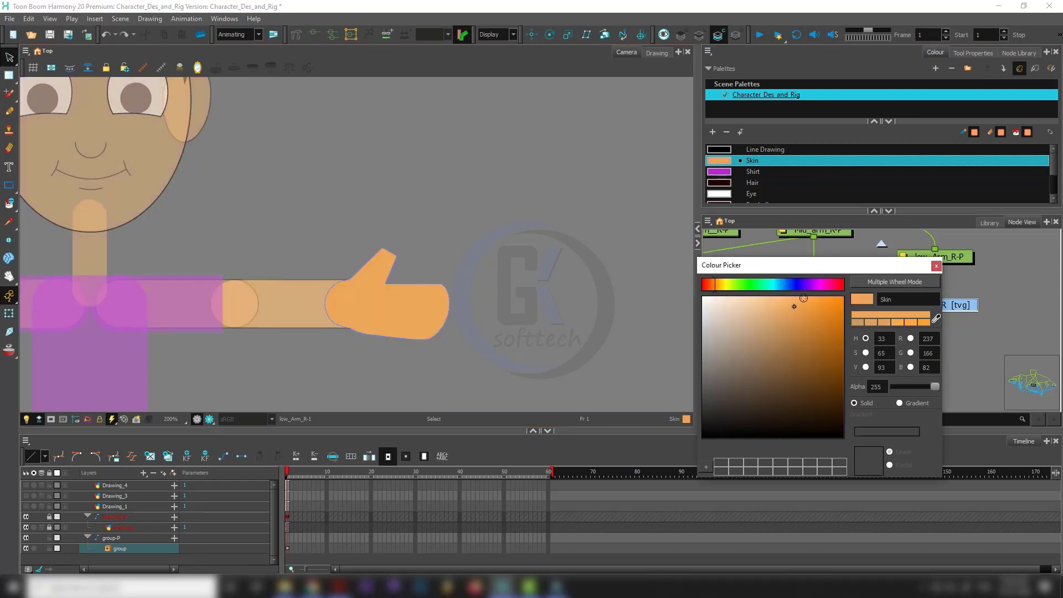
pyautogui.click(936, 267)
# - Change the Skin swatch from solid to gradient and set its first stop to dark brown, hue 32, saturation 100, value 60
pyautogui.doubleClick(726, 166)
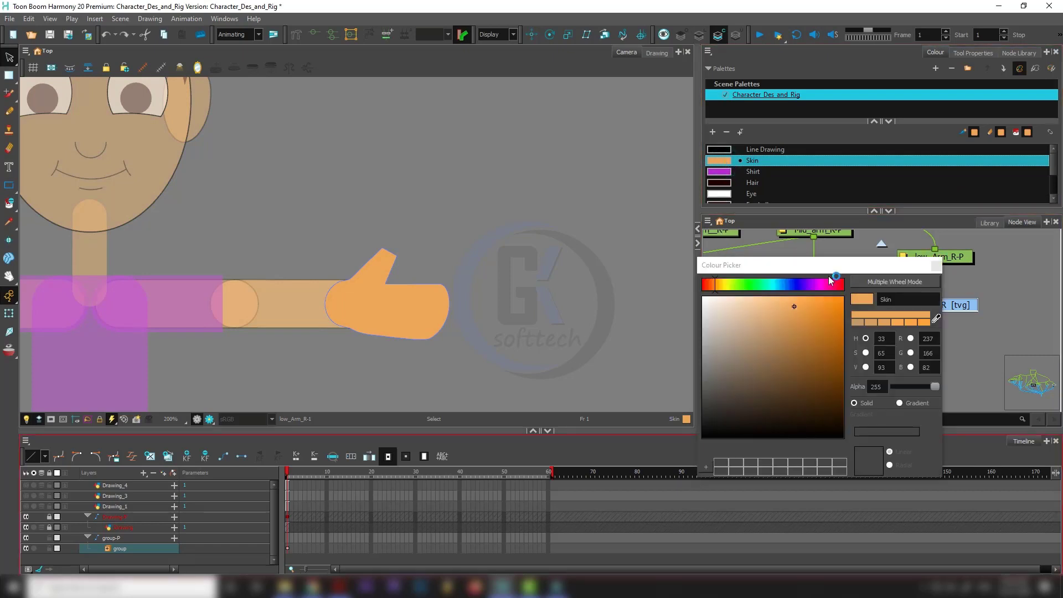
pyautogui.moveTo(824, 259); pyautogui.dragTo(537, 79)
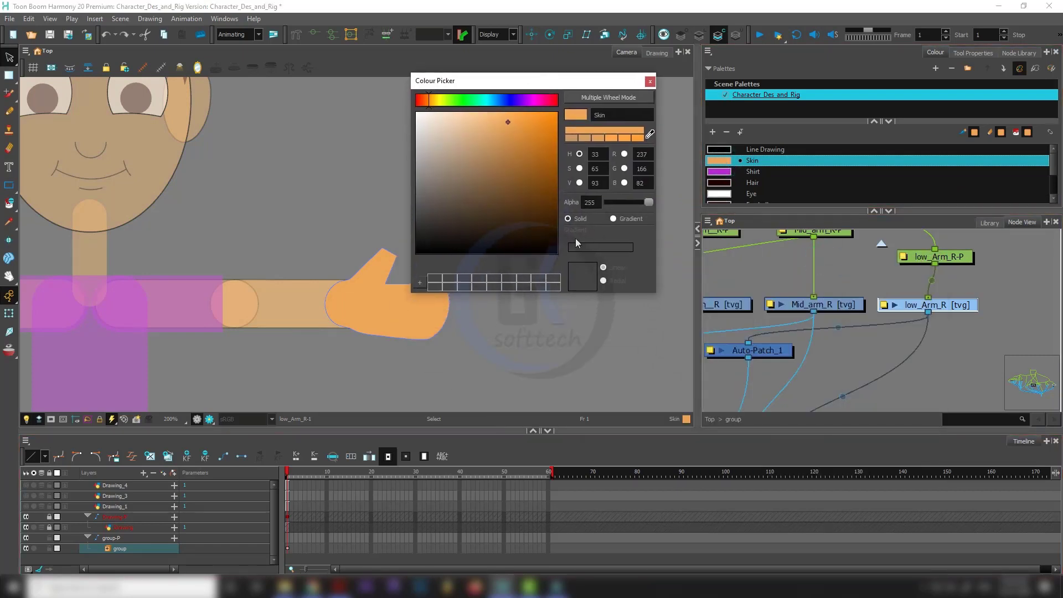
pyautogui.click(614, 219)
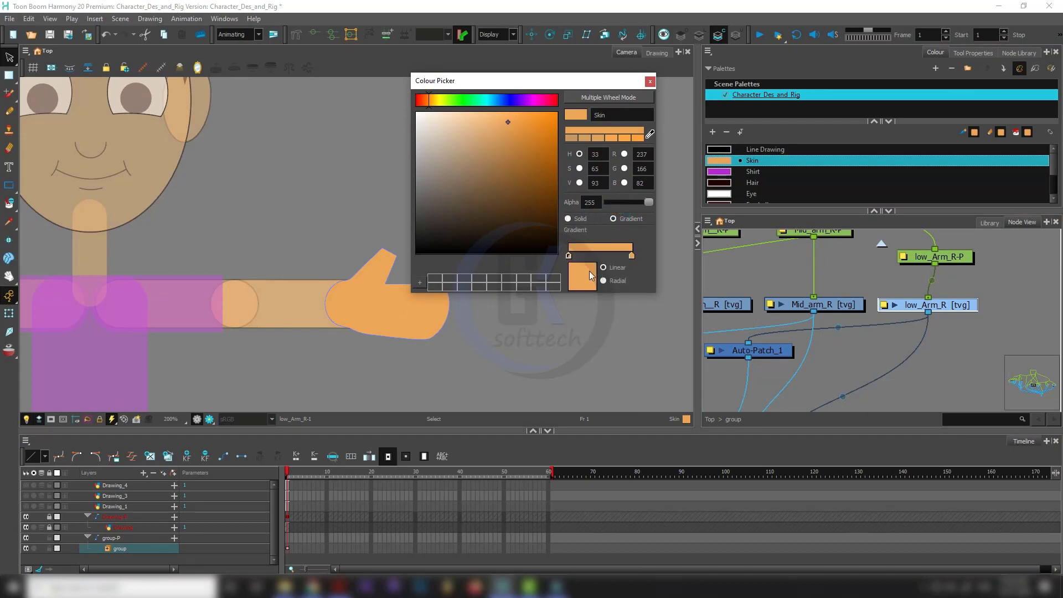
pyautogui.click(568, 256)
pyautogui.moveTo(527, 126); pyautogui.dragTo(566, 172)
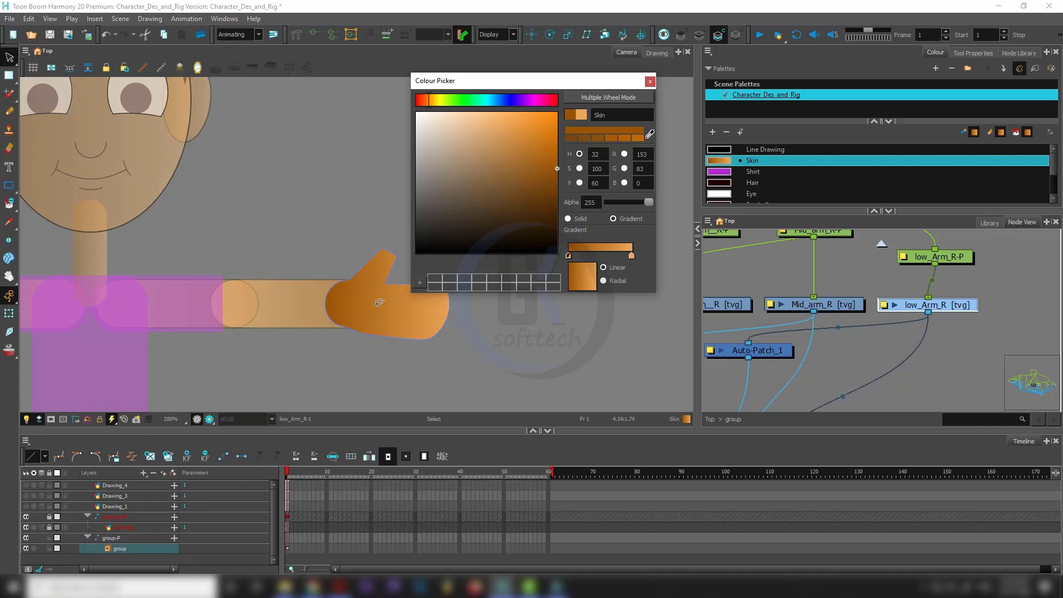
# - Try the Skin gradient as radial, return it to linear and inspect the colours of both stops
pyautogui.click(603, 280)
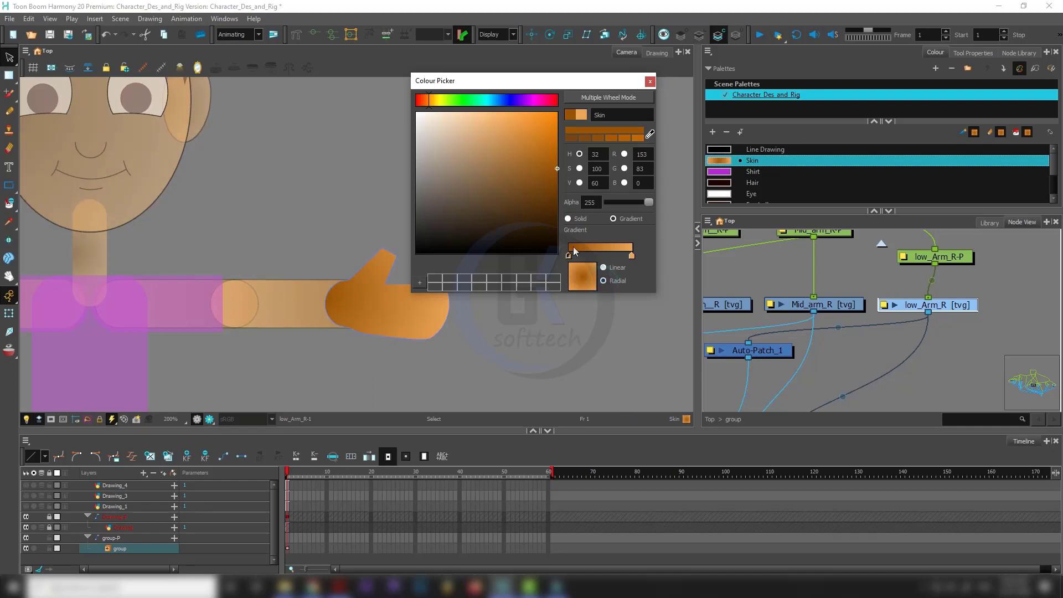
pyautogui.click(569, 254)
pyautogui.moveTo(569, 255)
pyautogui.mouseDown()
pyautogui.moveTo(602, 258)
pyautogui.moveTo(573, 257)
pyautogui.mouseUp()
pyautogui.click(605, 267)
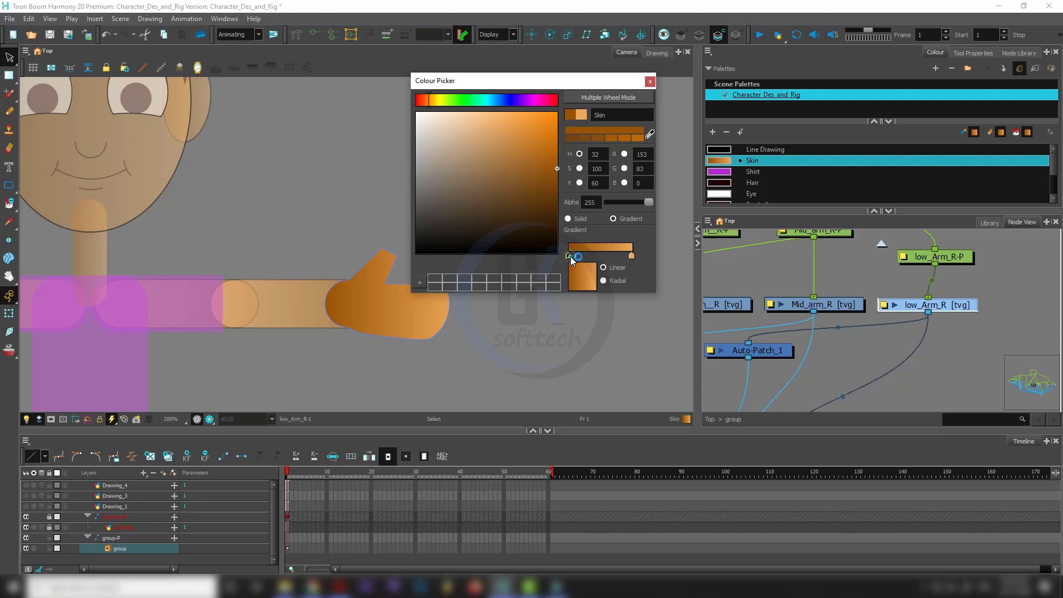
pyautogui.click(632, 255)
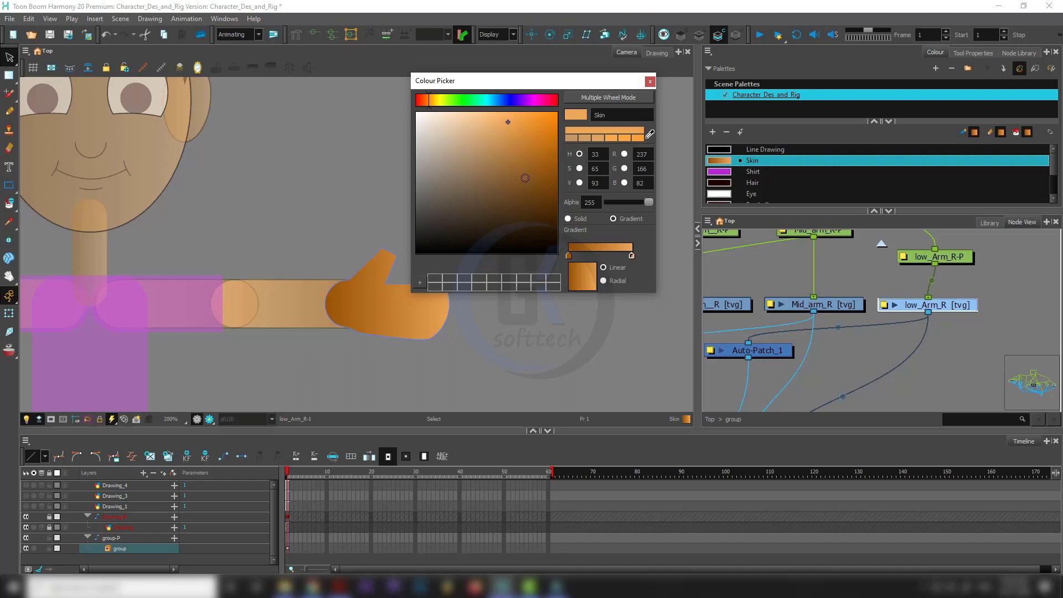
pyautogui.click(569, 255)
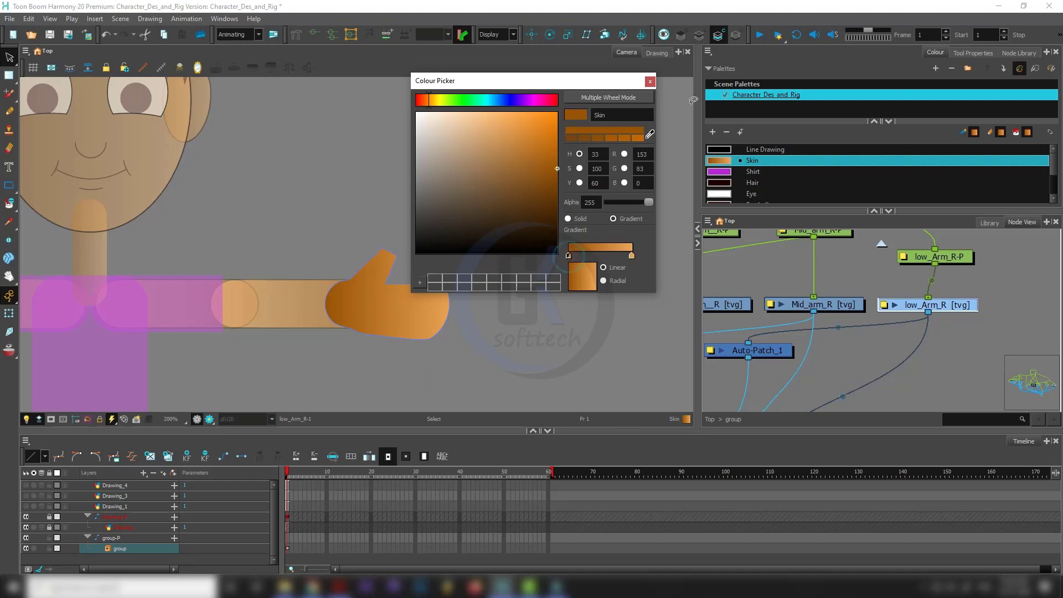
# - Close the Colour Picker, try widening the hand's Skin gradient with the Edit Gradient/Texture tool, and undo the adjustment
pyautogui.click(650, 82)
pyautogui.click(10, 75)
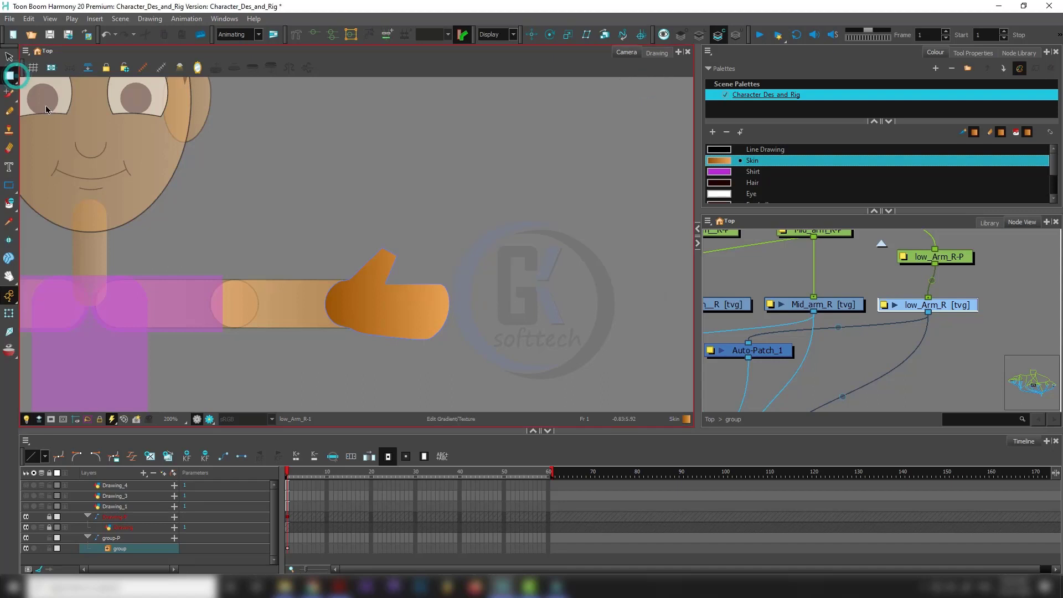
pyautogui.click(402, 307)
pyautogui.moveTo(458, 303); pyautogui.dragTo(474, 303)
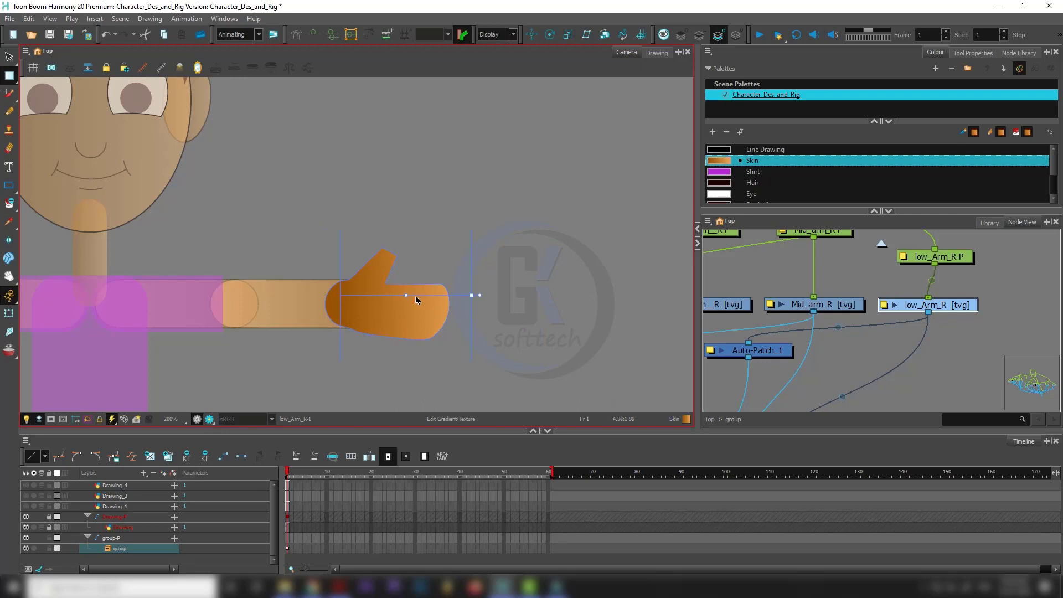
pyautogui.hotkey('ctrl', 'z')
pyautogui.hotkey('ctrl', 'z')
pyautogui.hotkey('ctrl', 'z')
# - Activate the Contour Editor and review its options in the tool properties
pyautogui.click(8, 83)
pyautogui.click(40, 77)
pyautogui.click(964, 55)
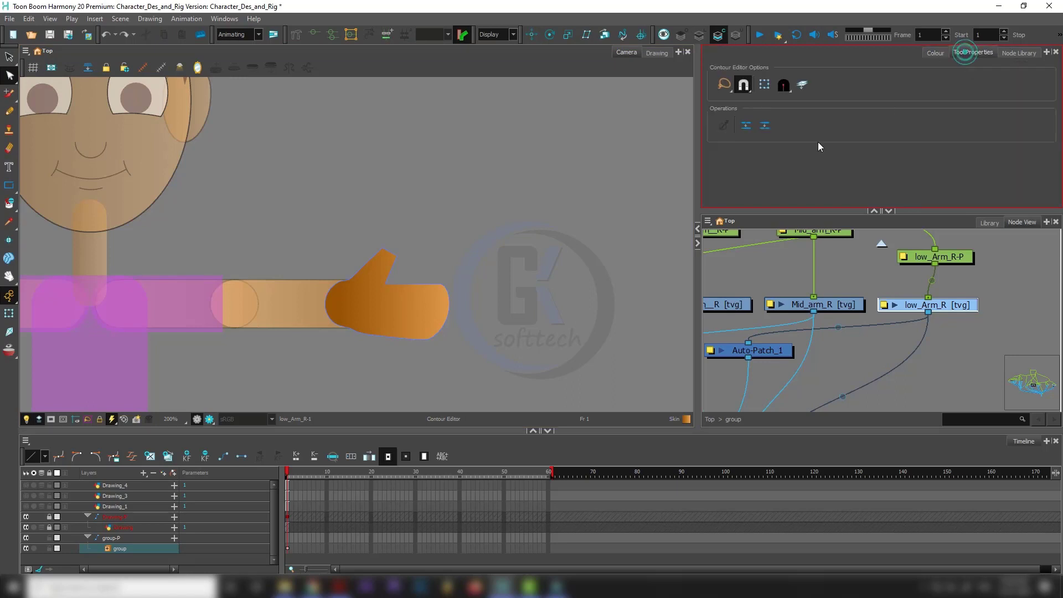
pyautogui.click(743, 82)
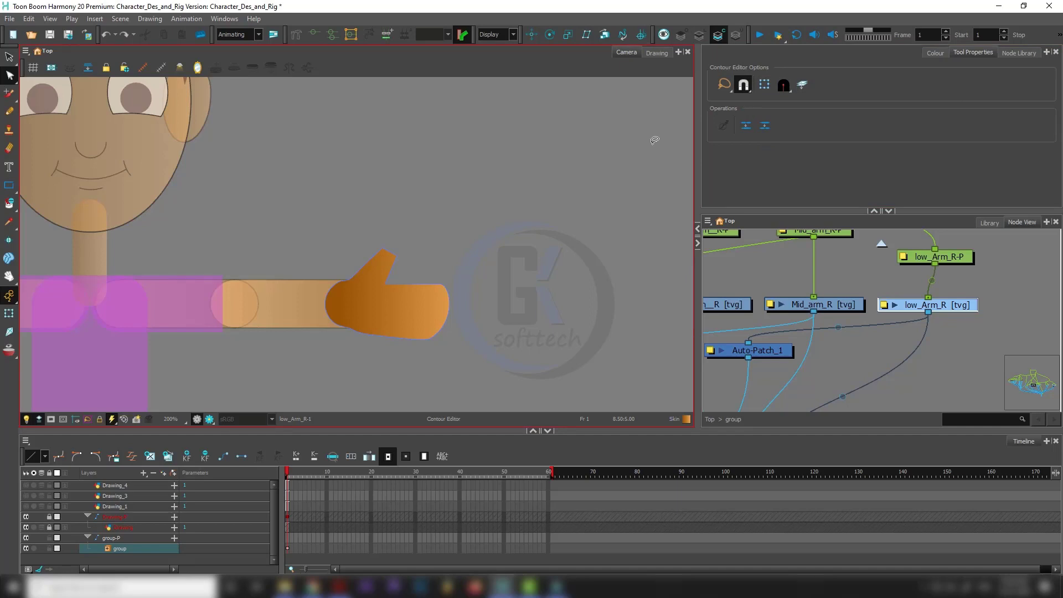
# - Return to the Transform tool, undo the Skin swatch's gradient change and deselect the hand drawing
pyautogui.hotkey('shift', 't')
pyautogui.hotkey('ctrl', 'z')
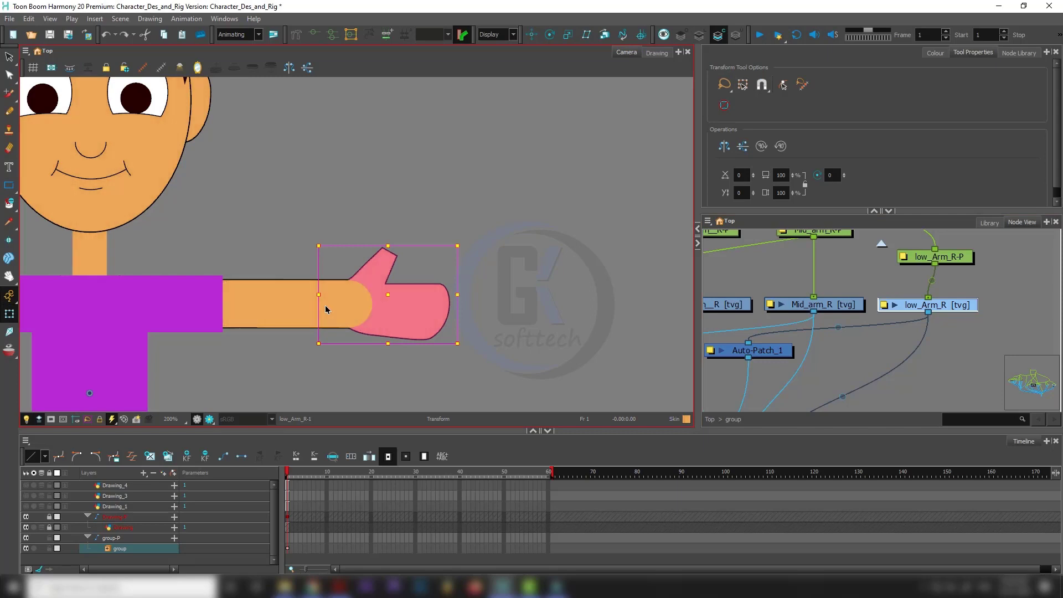
pyautogui.click(503, 211)
pyautogui.scroll(-3, 275, 316)
pyautogui.press('space')
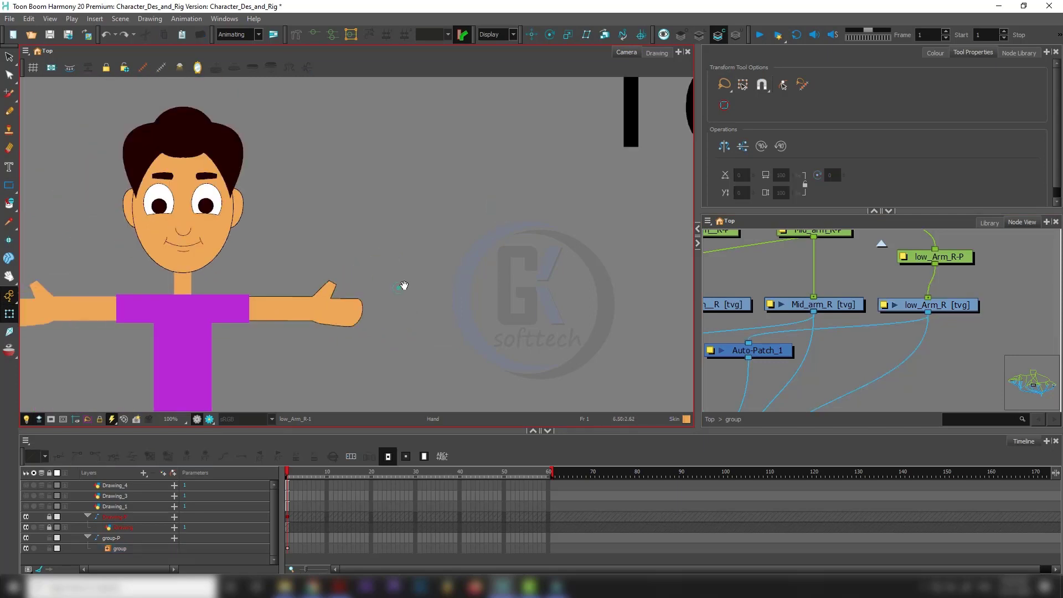
pyautogui.scroll(-2, 404, 286)
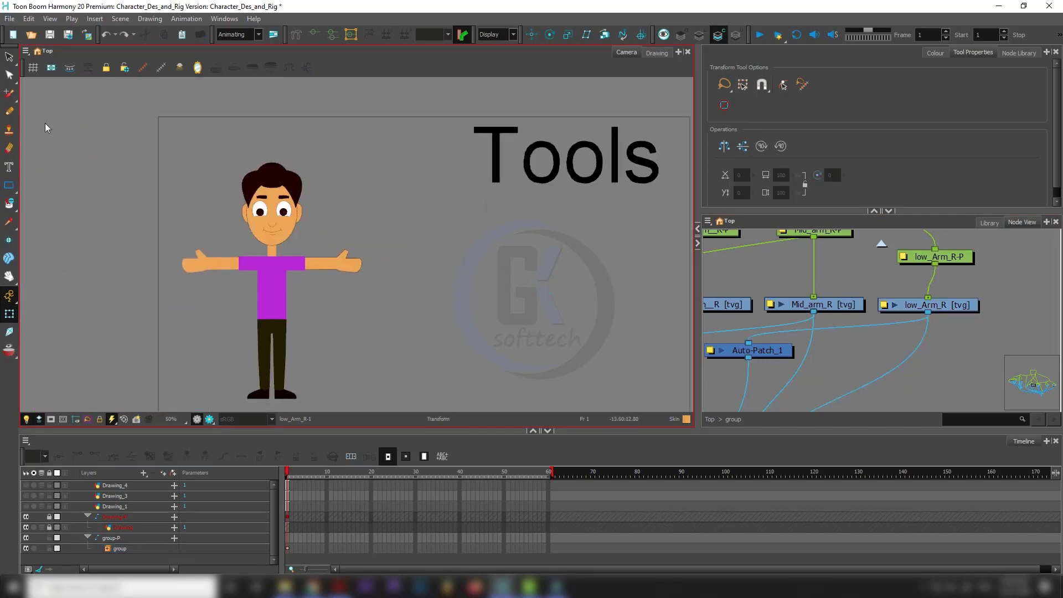
# - Activate the Brush tool on the low_Arm_R drawing and pick the Shirt swatch as its colour
pyautogui.click(13, 95)
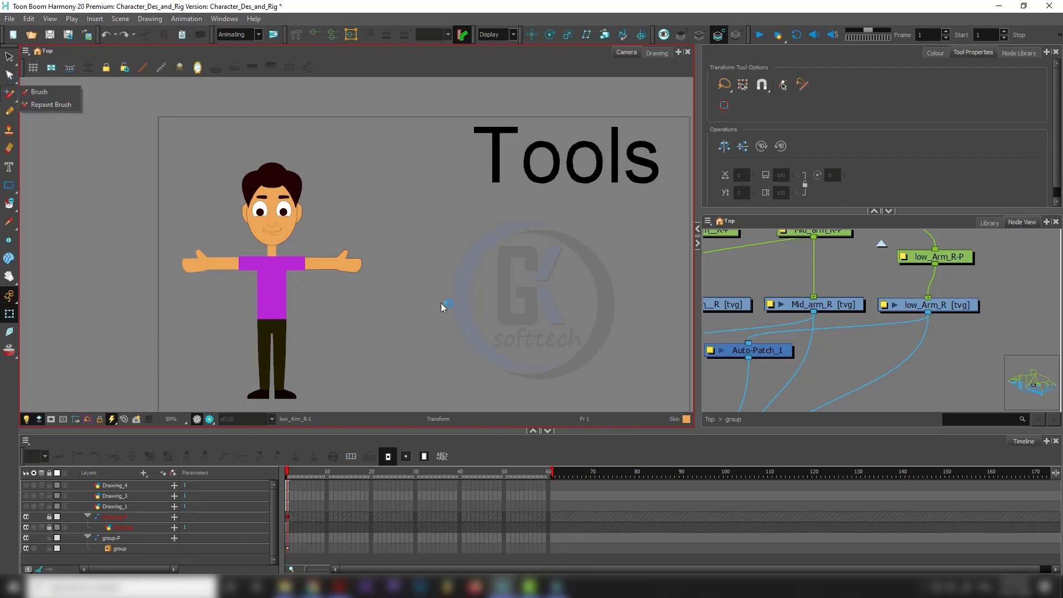
pyautogui.scroll(2, 347, 280)
pyautogui.scroll(1, 432, 280)
pyautogui.scroll(1, 128, 164)
pyautogui.scroll(2, 168, 205)
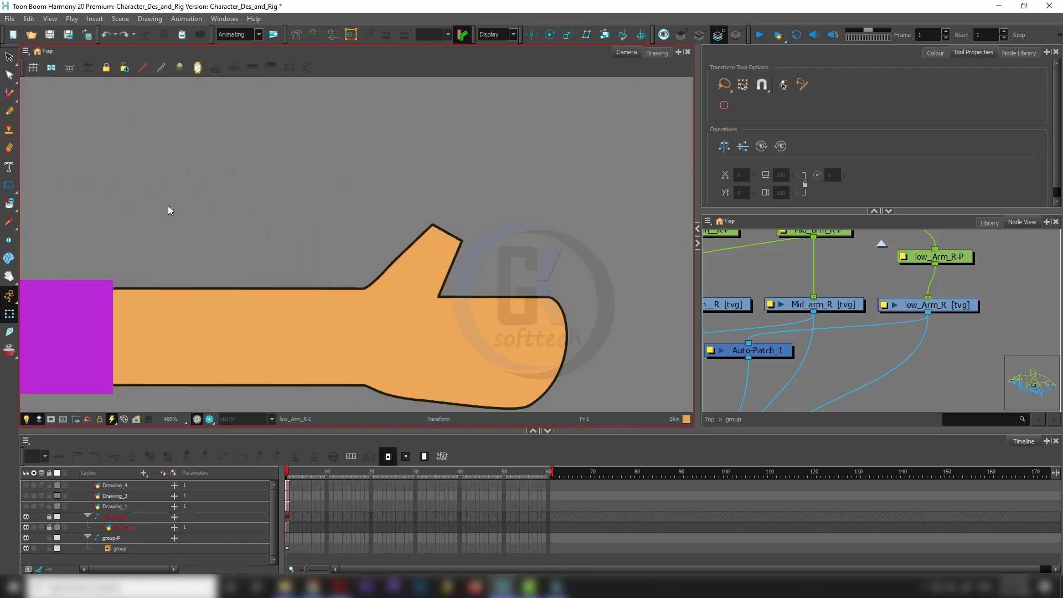
pyautogui.scroll(-3, 330, 209)
pyautogui.click(10, 94)
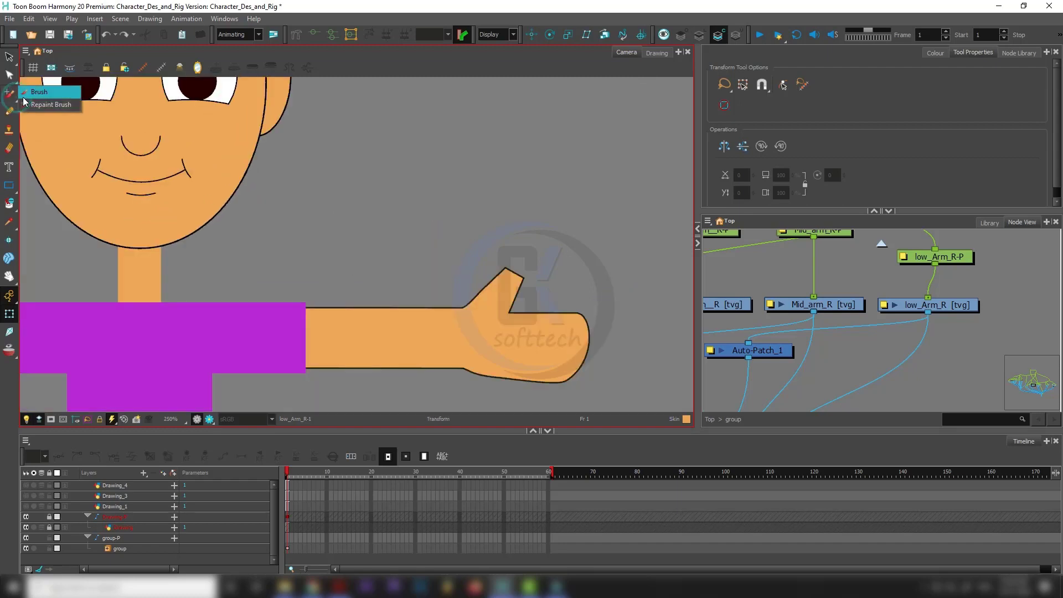
pyautogui.click(38, 92)
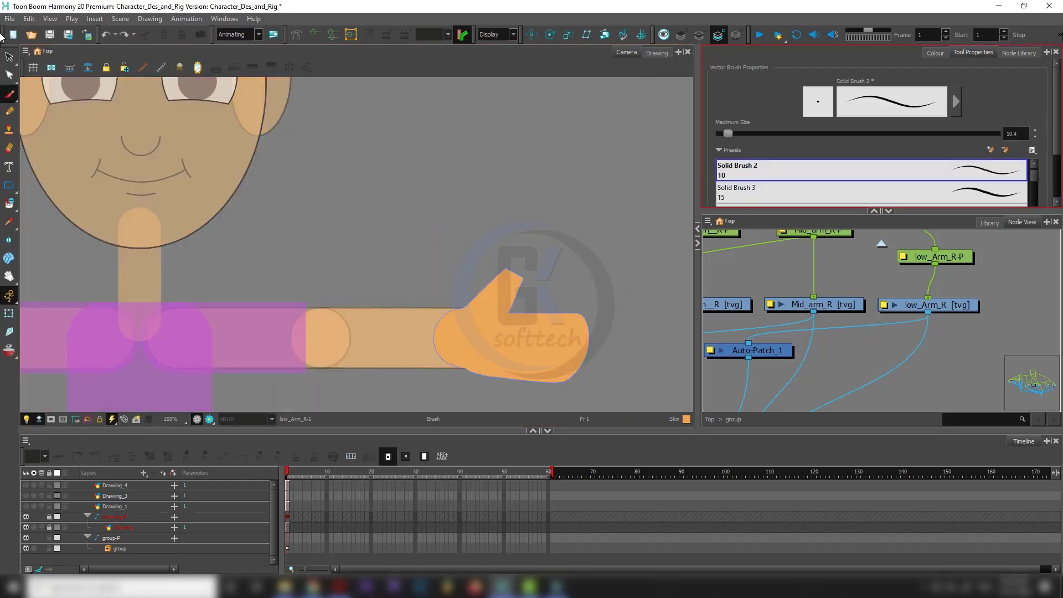
pyautogui.click(936, 53)
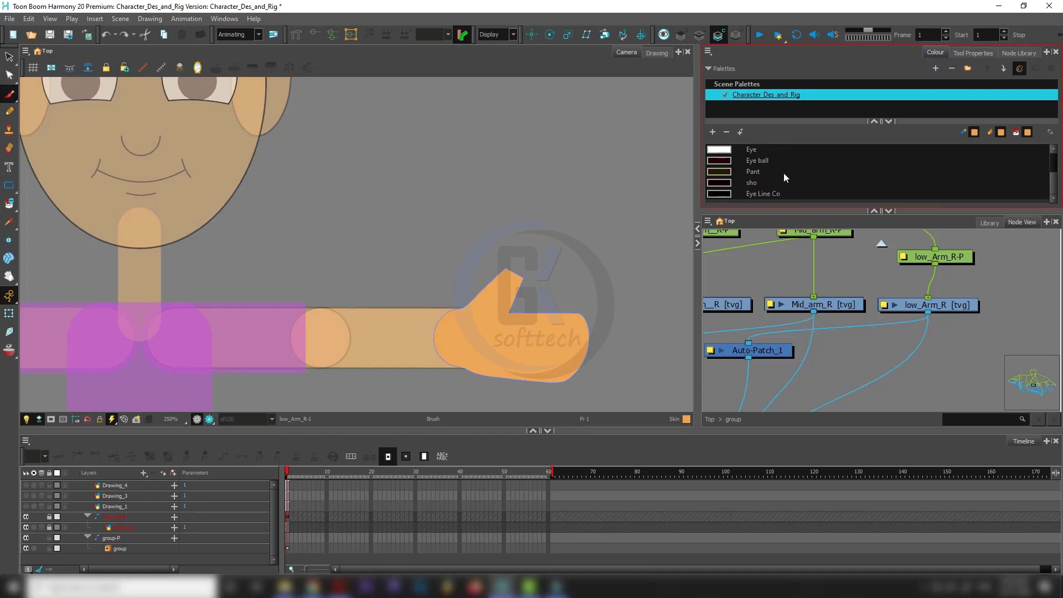
pyautogui.scroll(2, 783, 175)
pyautogui.click(747, 172)
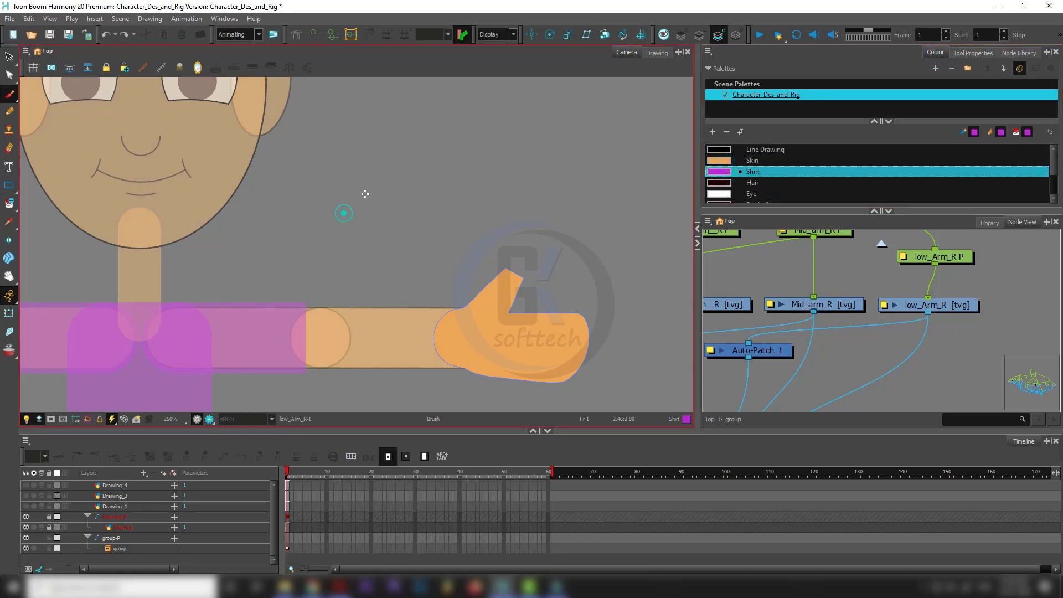
# - Paint a wavy Shirt-coloured stroke above the arm, add a short second stroke and undo the second one
pyautogui.moveTo(344, 214)
pyautogui.mouseDown()
pyautogui.moveTo(488, 146)
pyautogui.moveTo(413, 133)
pyautogui.mouseUp()
pyautogui.scroll(2, 394, 156)
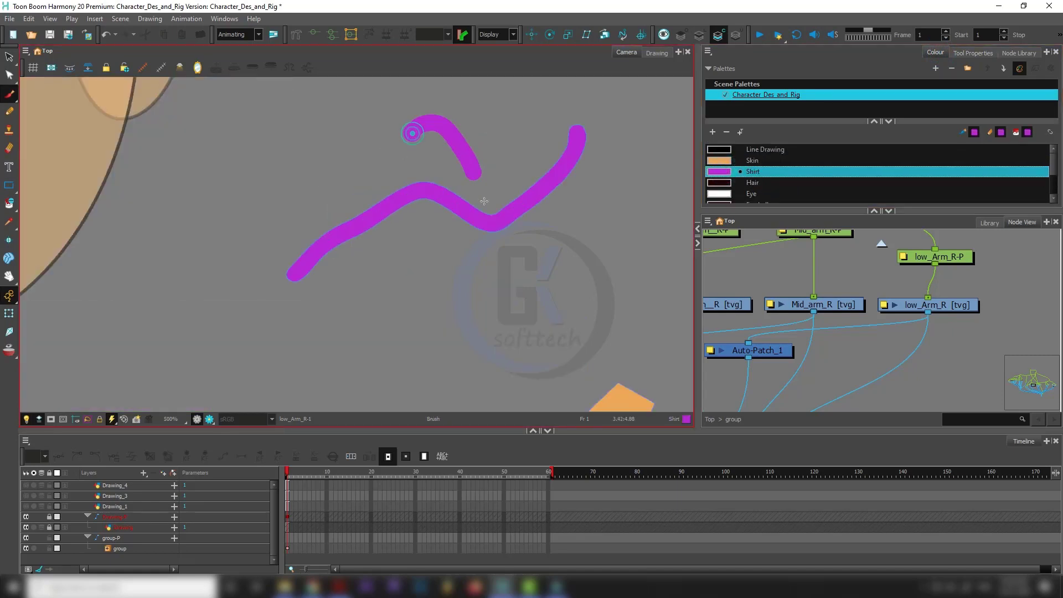
pyautogui.hotkey('ctrl', 'z')
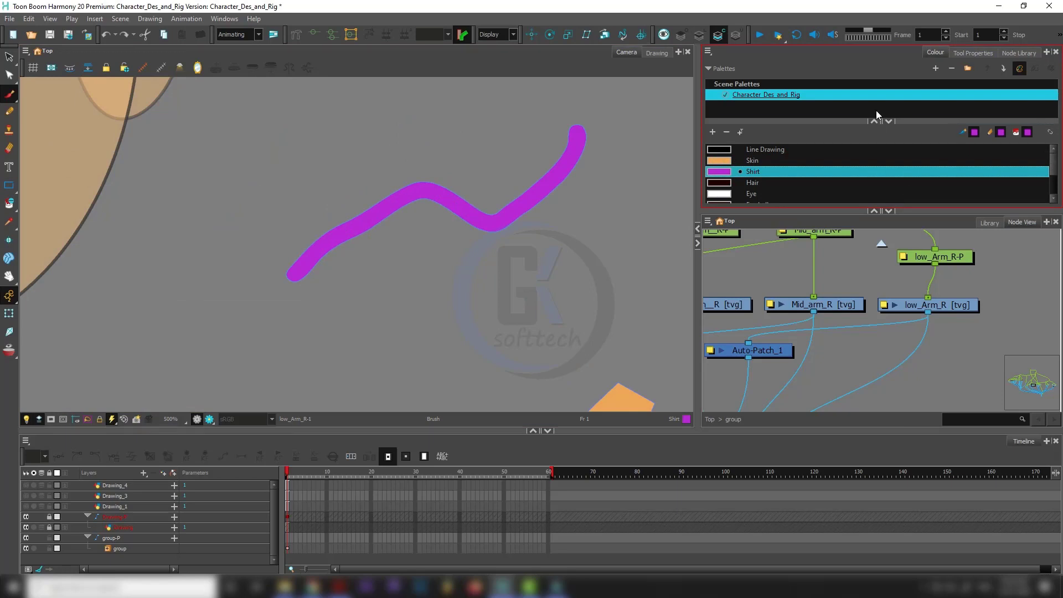
# - Review Solid Brush 2's tip, smoothing, transparency, dual tip and paper texture settings, then close the Vector Brush Properties
pyautogui.click(985, 53)
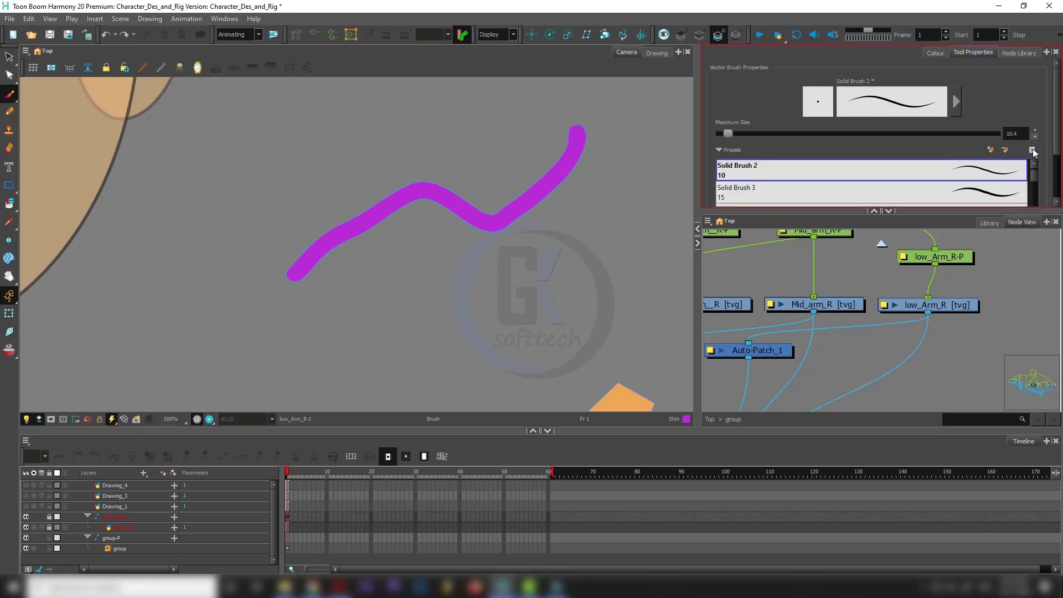
pyautogui.moveTo(1057, 135)
pyautogui.mouseDown()
pyautogui.moveTo(1057, 177)
pyautogui.moveTo(1057, 130)
pyautogui.mouseUp()
pyautogui.click(953, 111)
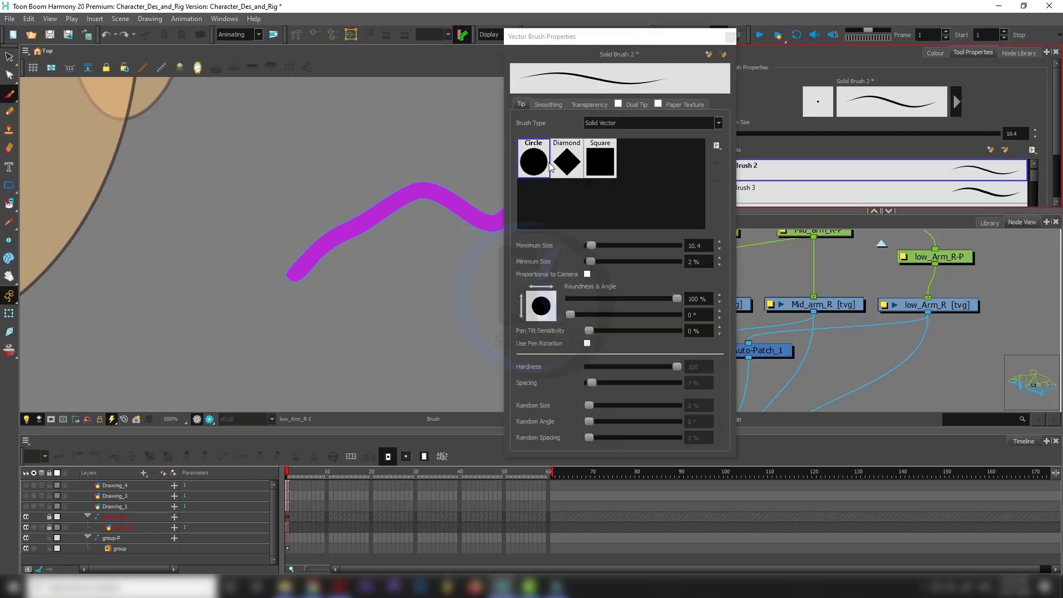
pyautogui.click(548, 104)
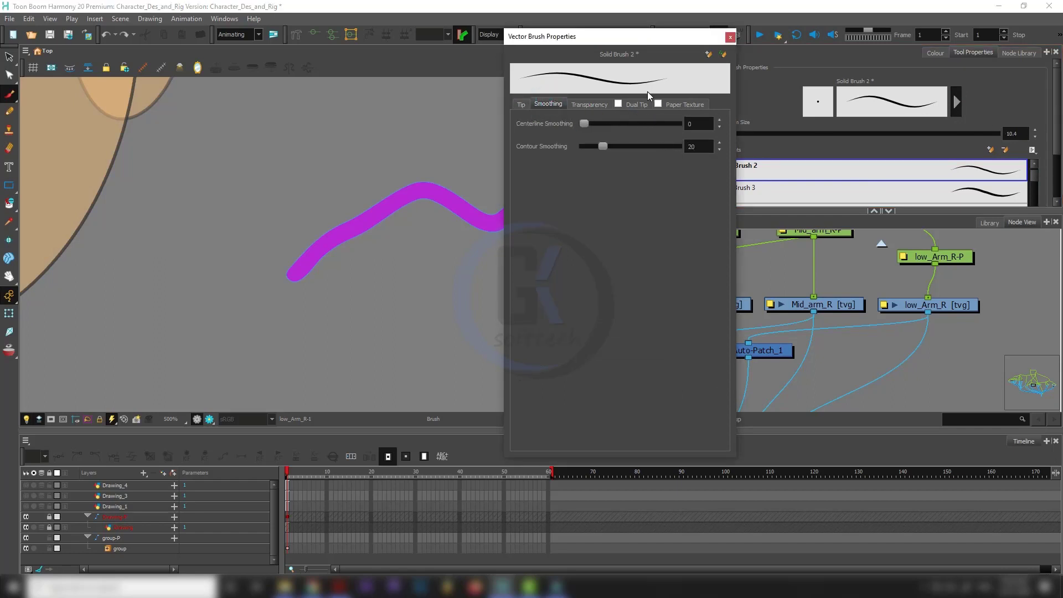
pyautogui.click(589, 104)
pyautogui.click(637, 104)
pyautogui.click(695, 104)
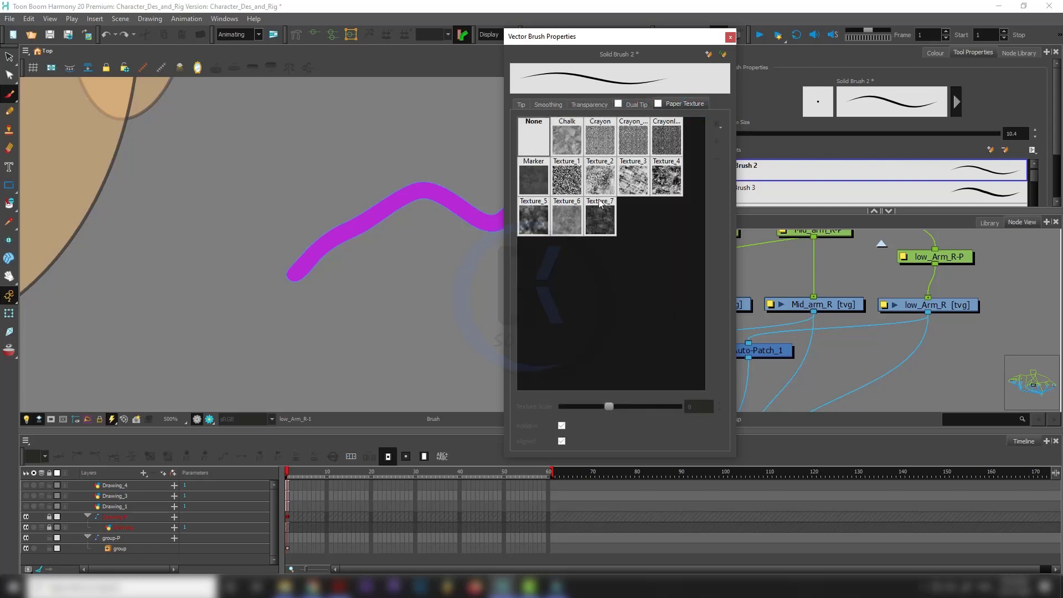
pyautogui.click(521, 105)
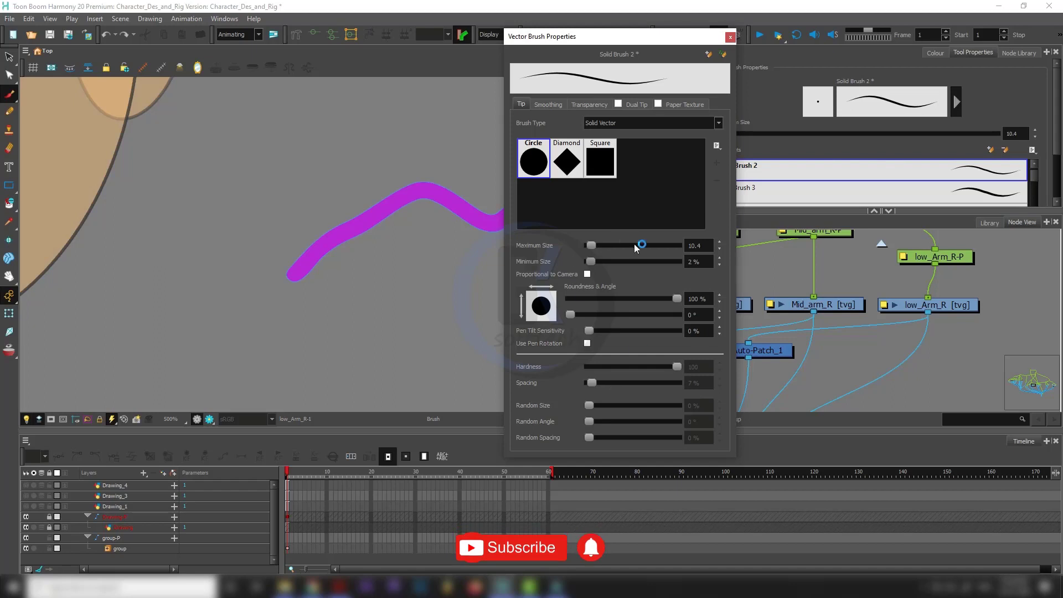
pyautogui.click(731, 37)
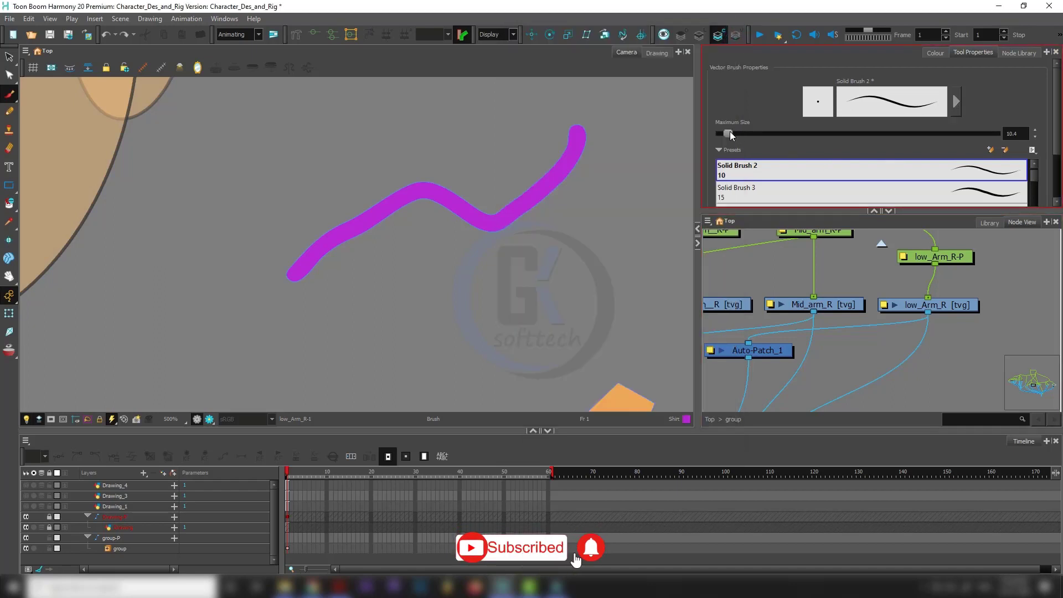
# - Set the brush's maximum size to 4, paint test strokes beside the wavy stroke and undo them
pyautogui.moveTo(730, 131); pyautogui.dragTo(727, 135)
pyautogui.moveTo(567, 291); pyautogui.dragTo(591, 261)
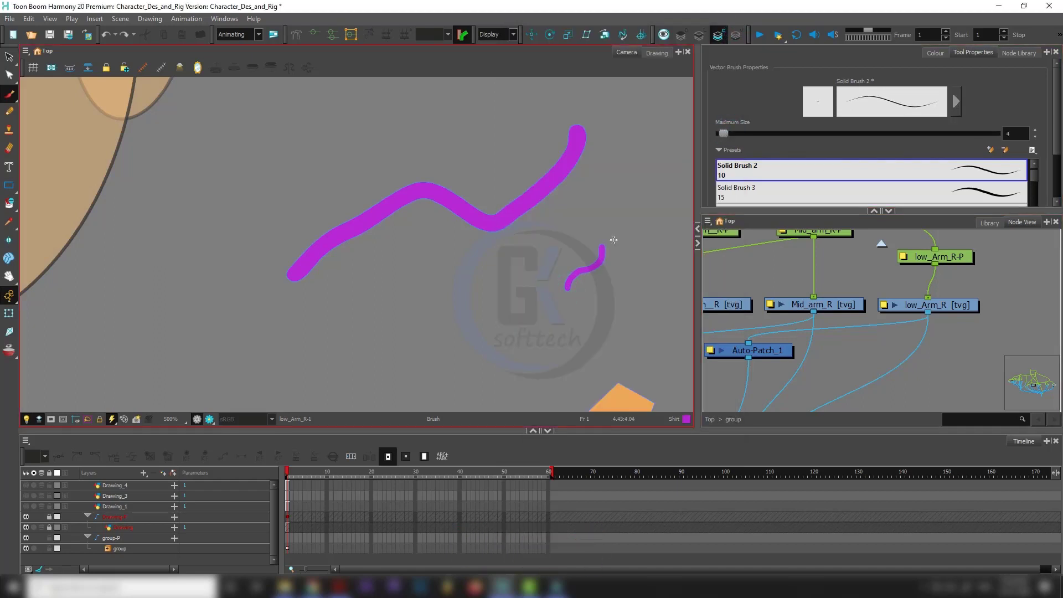
pyautogui.hotkey('ctrl', 'z')
pyautogui.moveTo(399, 331); pyautogui.dragTo(626, 224)
pyautogui.hotkey('ctrl', 'z')
# - Choose the Solid Brush 3 preset at size 15, paint test strokes near the wavy stroke and undo each one
pyautogui.click(906, 194)
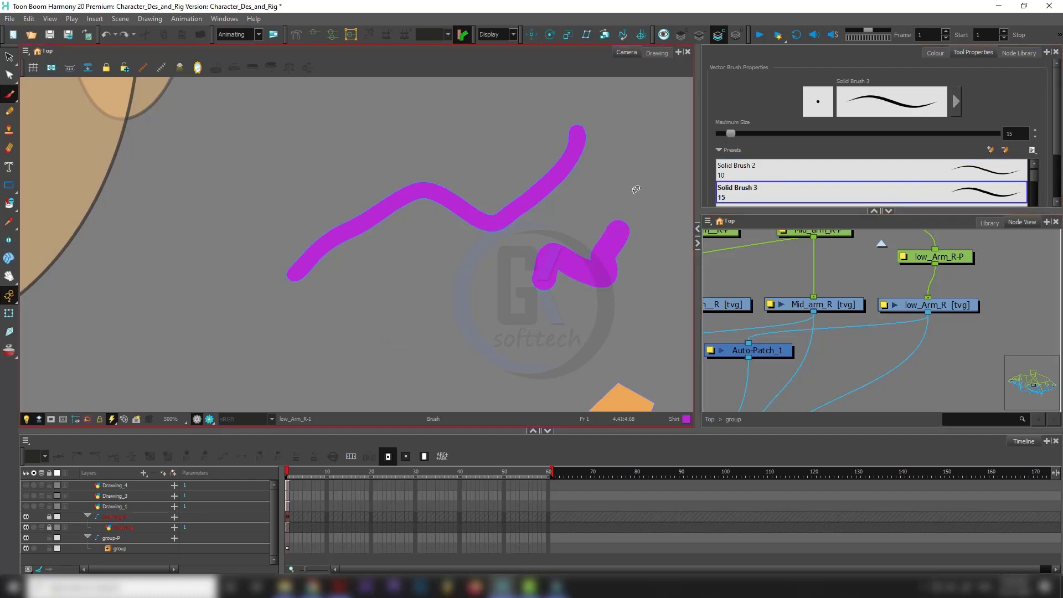
pyautogui.hotkey('ctrl', 'z')
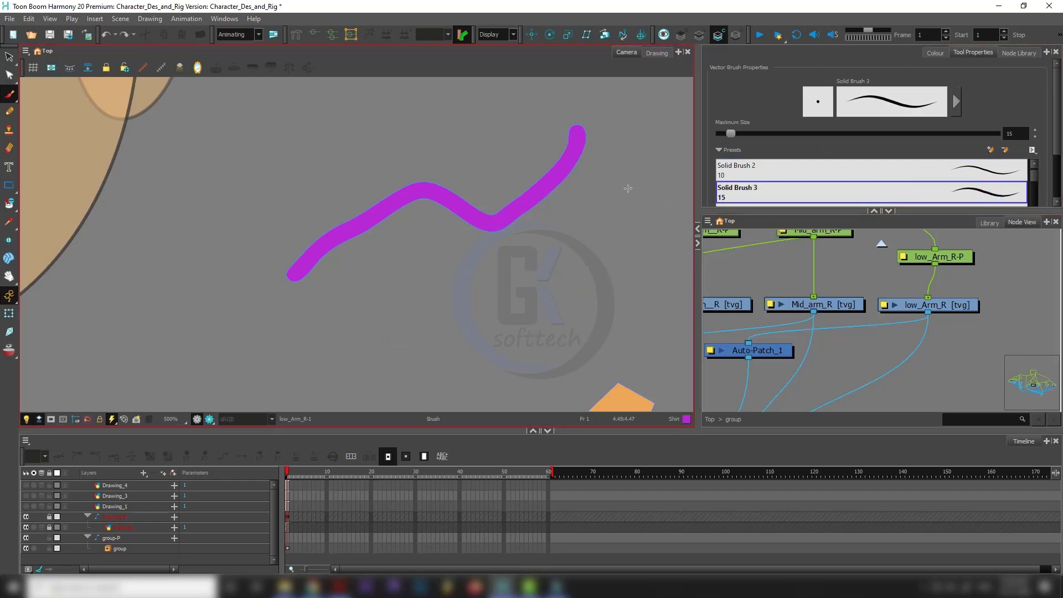
pyautogui.moveTo(626, 164); pyautogui.dragTo(612, 320)
pyautogui.hotkey('ctrl', 'z')
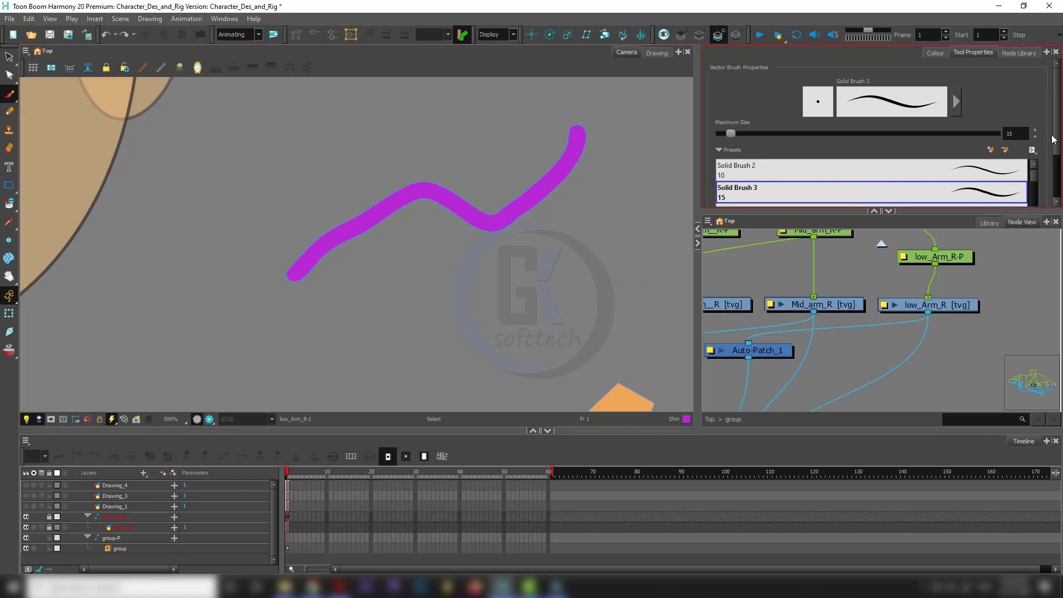
pyautogui.moveTo(1054, 138); pyautogui.dragTo(1054, 164)
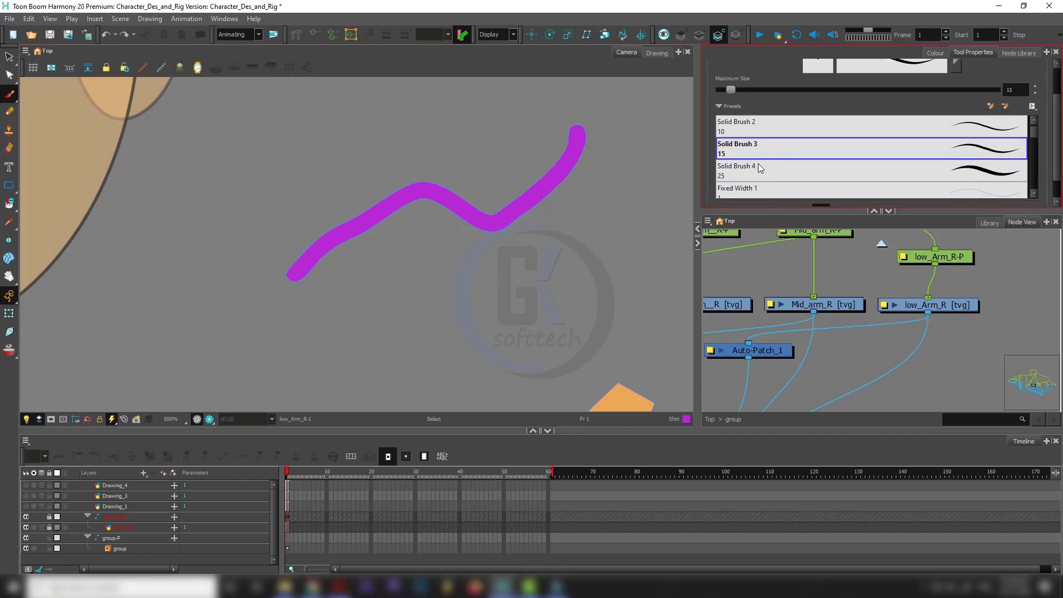
pyautogui.moveTo(443, 304)
pyautogui.mouseDown()
pyautogui.moveTo(543, 285)
pyautogui.moveTo(566, 246)
pyautogui.mouseUp()
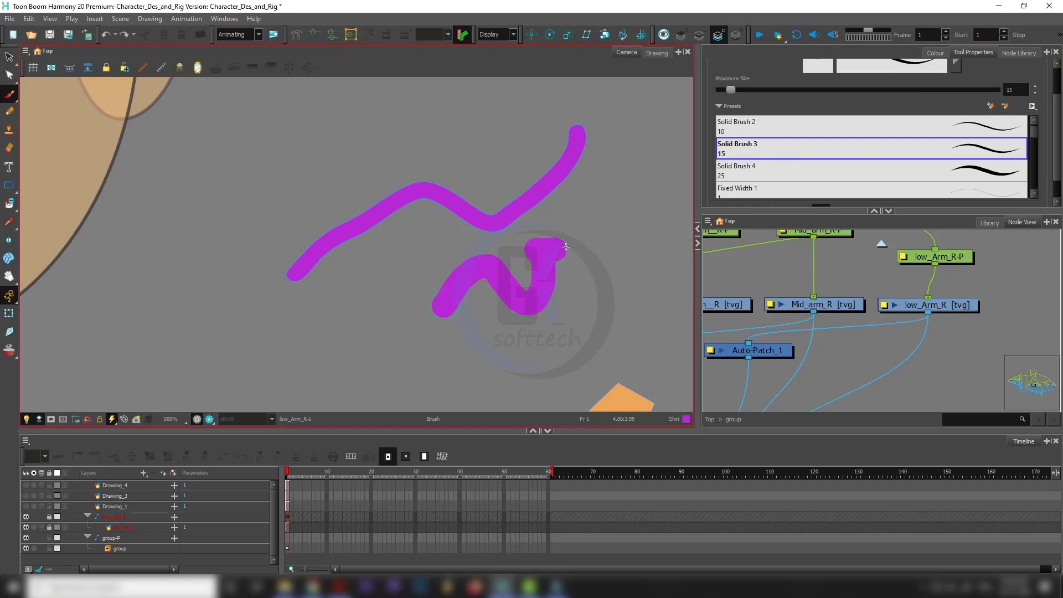
pyautogui.hotkey('ctrl', 'z')
# - Select and delete the remaining wavy stroke, then activate the Repaint Brush
pyautogui.hotkey('alt', 's')
pyautogui.hotkey('ctrl', 'a')
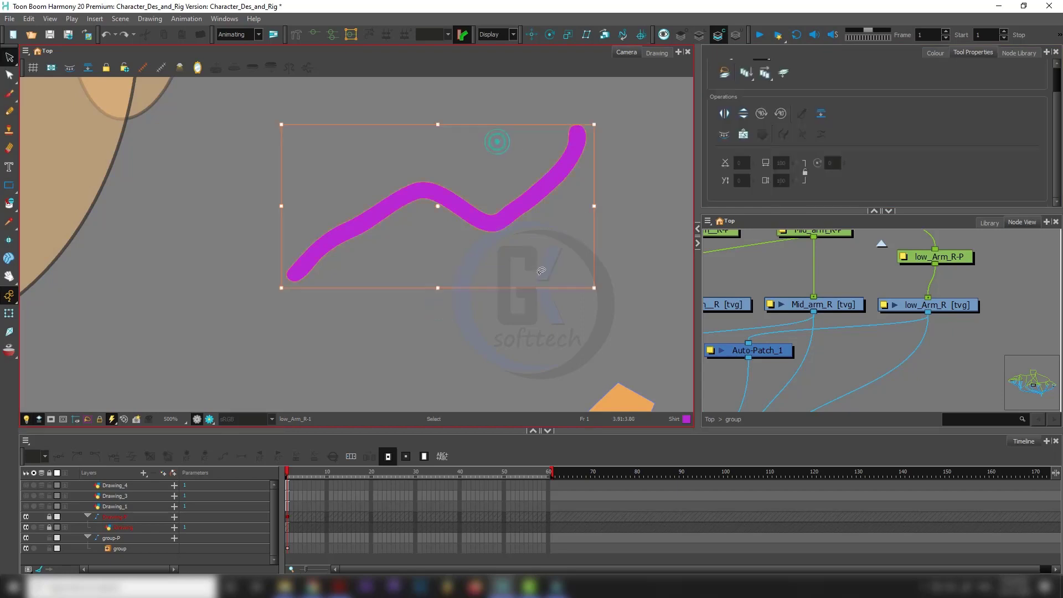
pyautogui.press('Delete')
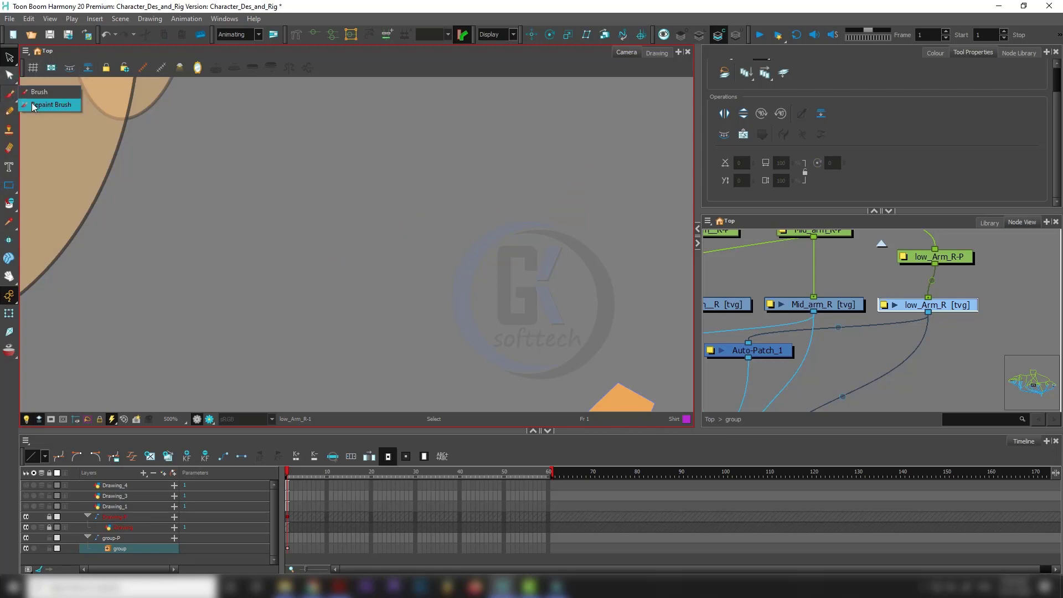
pyautogui.click(10, 93)
pyautogui.scroll(-1, 376, 212)
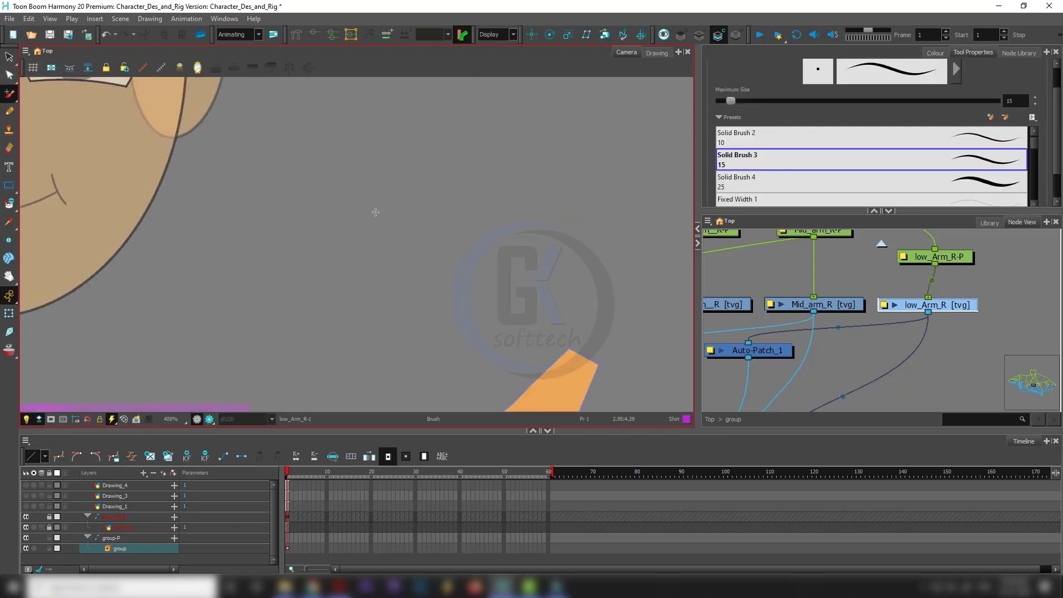
# - Draw a square outline above the hand with the Rectangle tool and fill it with the Shirt colour
pyautogui.click(9, 185)
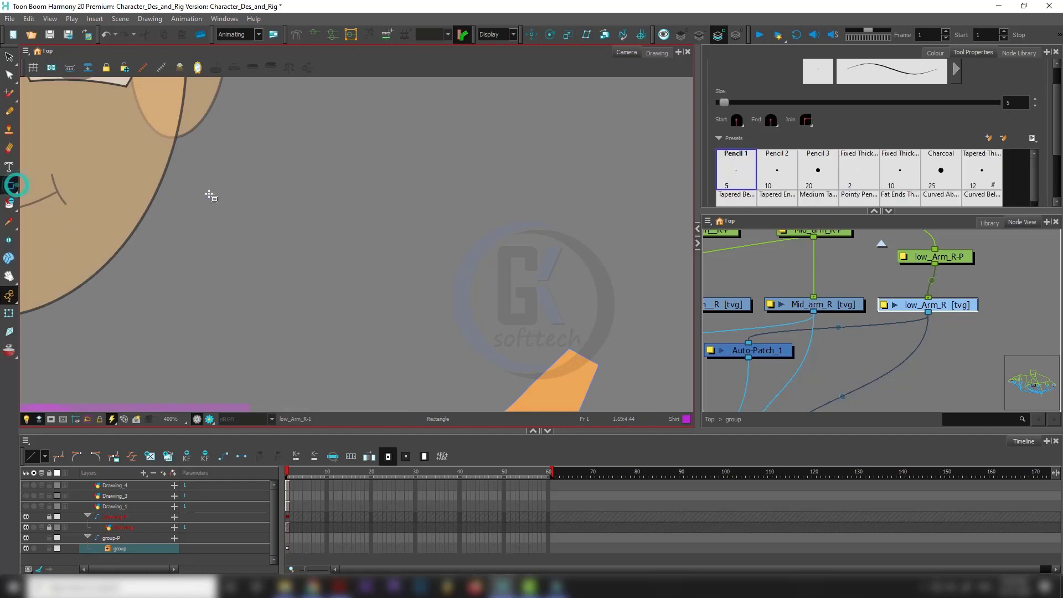
pyautogui.moveTo(315, 157); pyautogui.dragTo(469, 309)
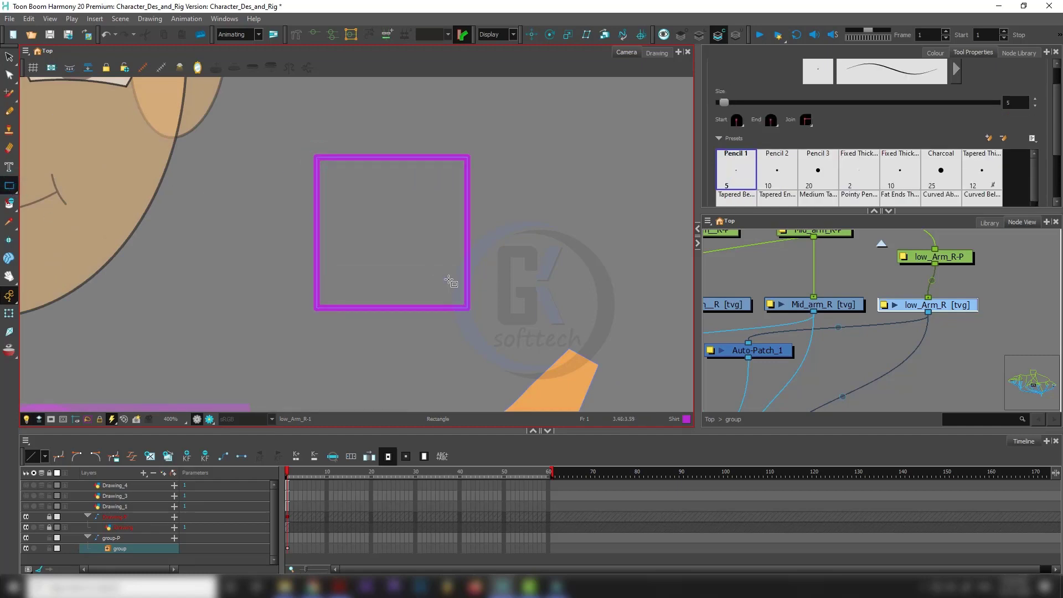
pyautogui.click(399, 247)
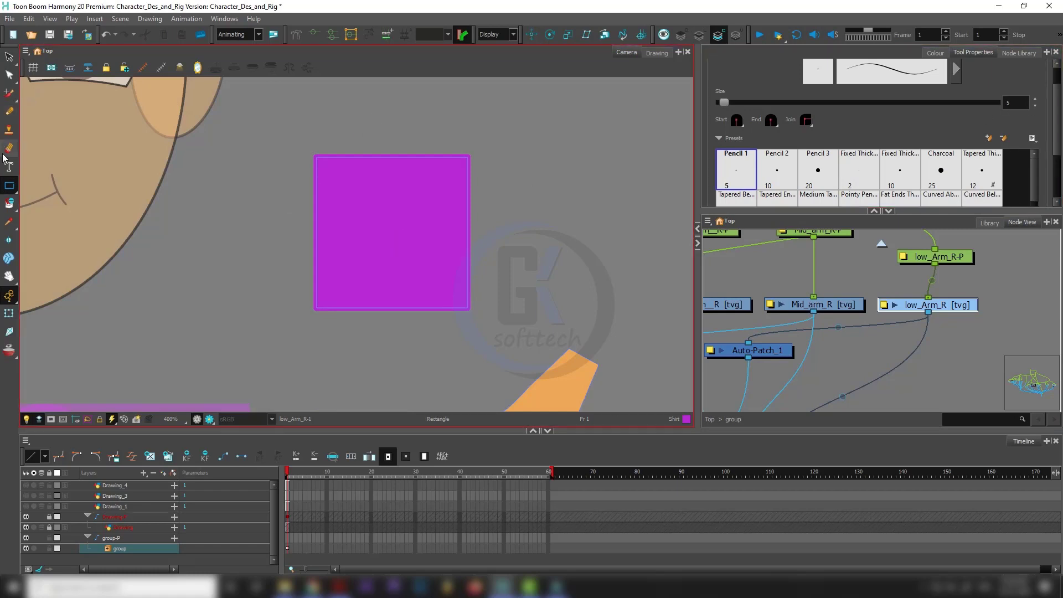
# - Draw a smaller rectangle inside the filled square and select its outline with the Contour Editor
pyautogui.click(344, 178)
pyautogui.moveTo(383, 220); pyautogui.dragTo(414, 268)
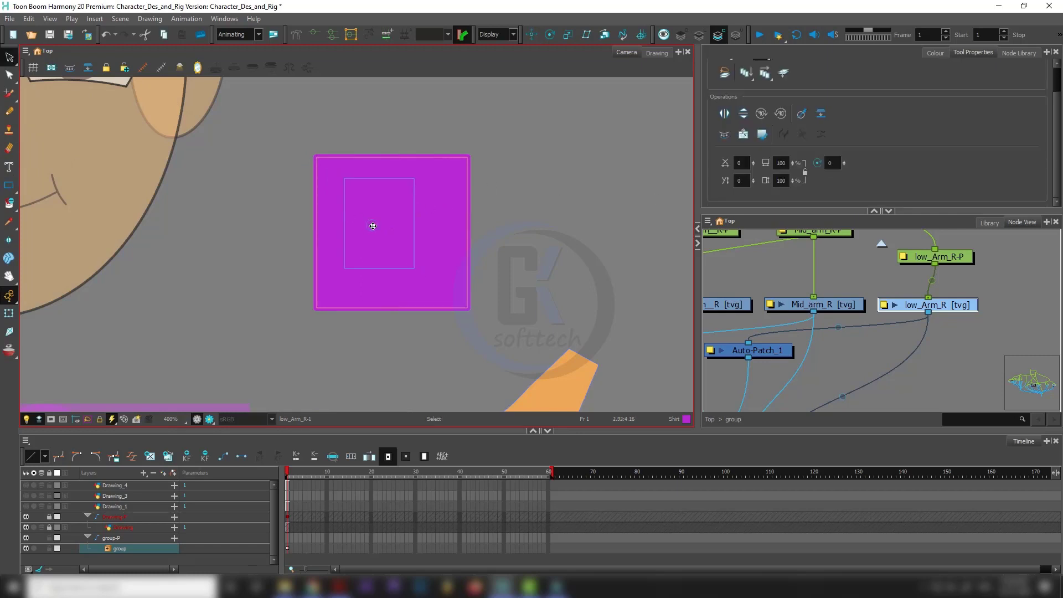
pyautogui.hotkey('alt', 'q')
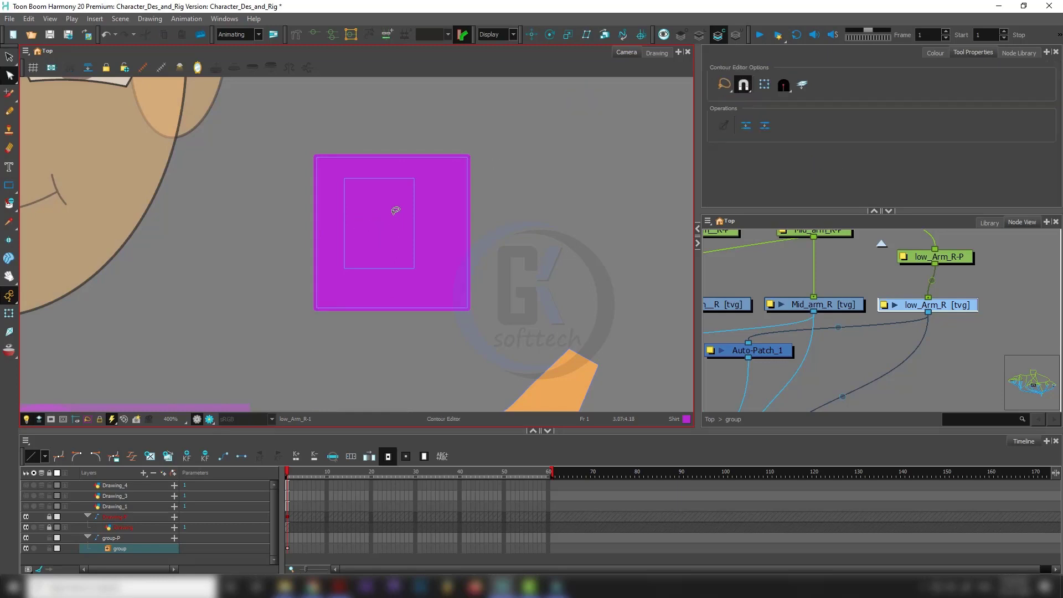
pyautogui.click(397, 179)
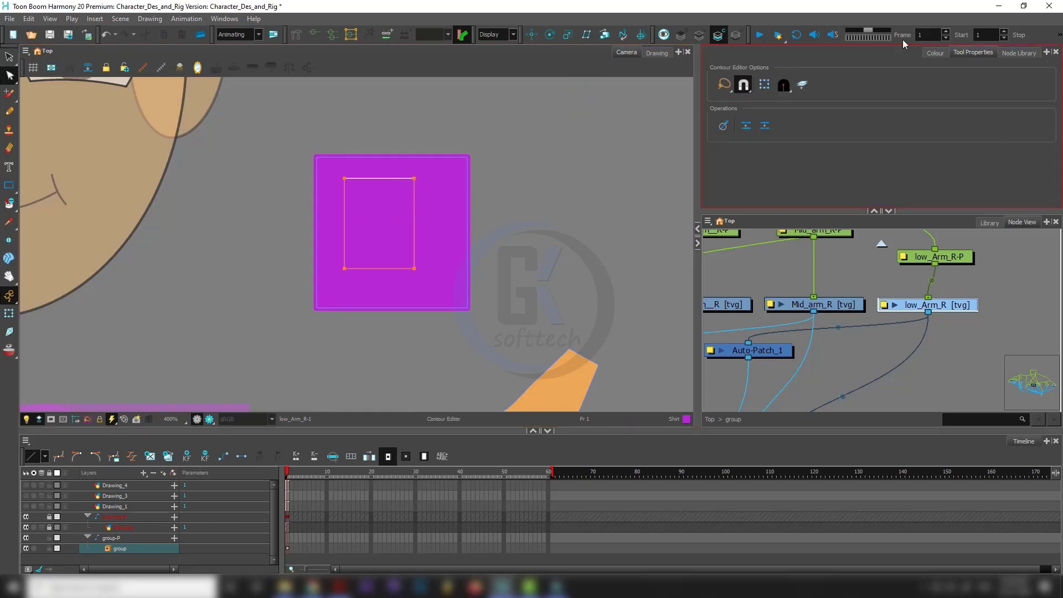
# - Fill the smaller rectangle inside the square with the Skin colour
pyautogui.click(935, 52)
pyautogui.click(603, 180)
pyautogui.click(733, 172)
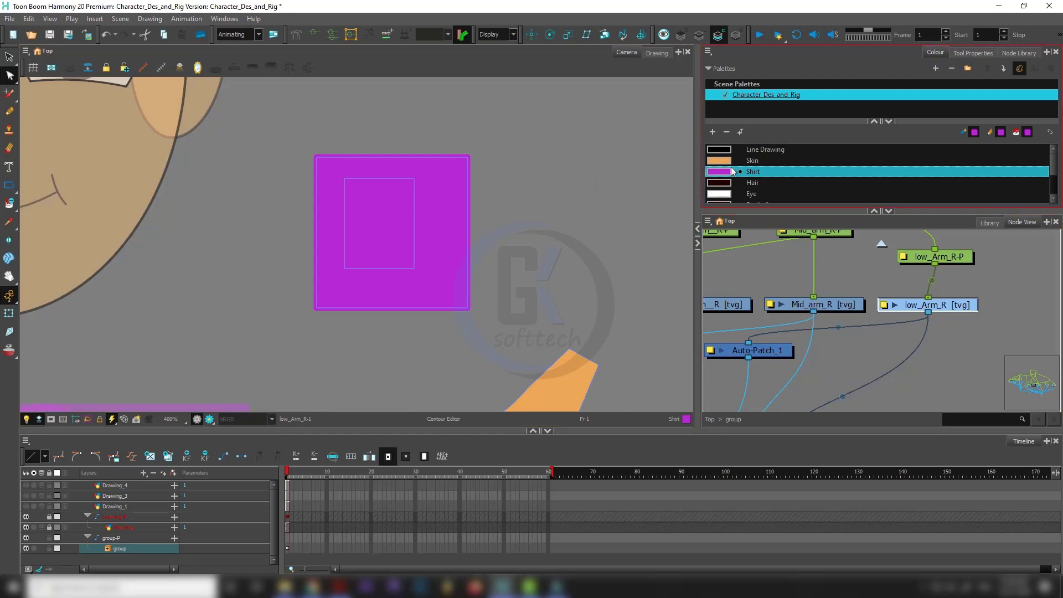
pyautogui.click(743, 160)
pyautogui.click(379, 252)
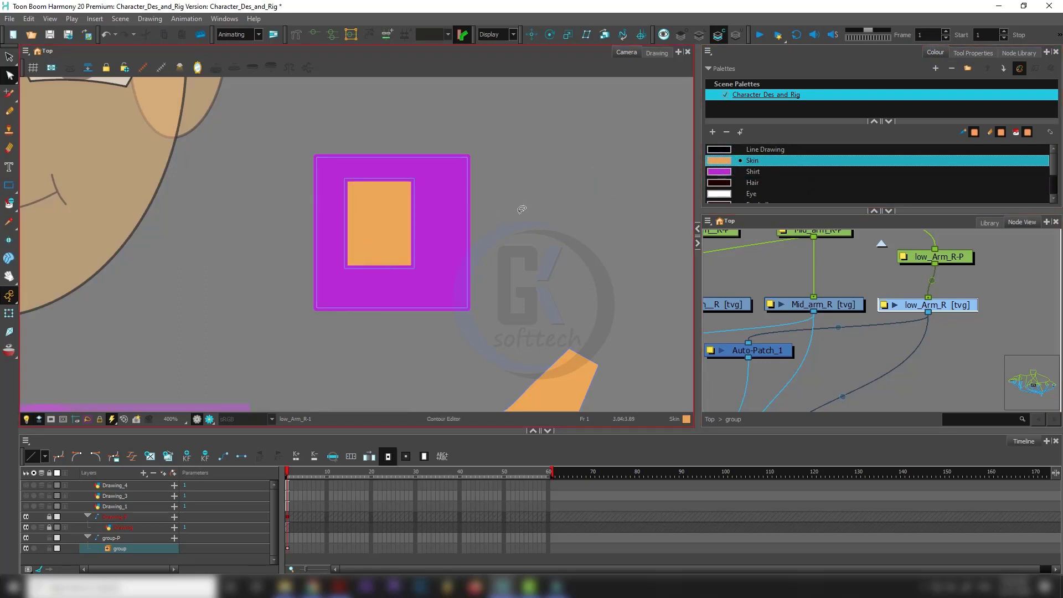
# - Paint overlapping diagonal Repaint Brush strokes in the Hair colour across the square and its inner rectangle
pyautogui.click(919, 117)
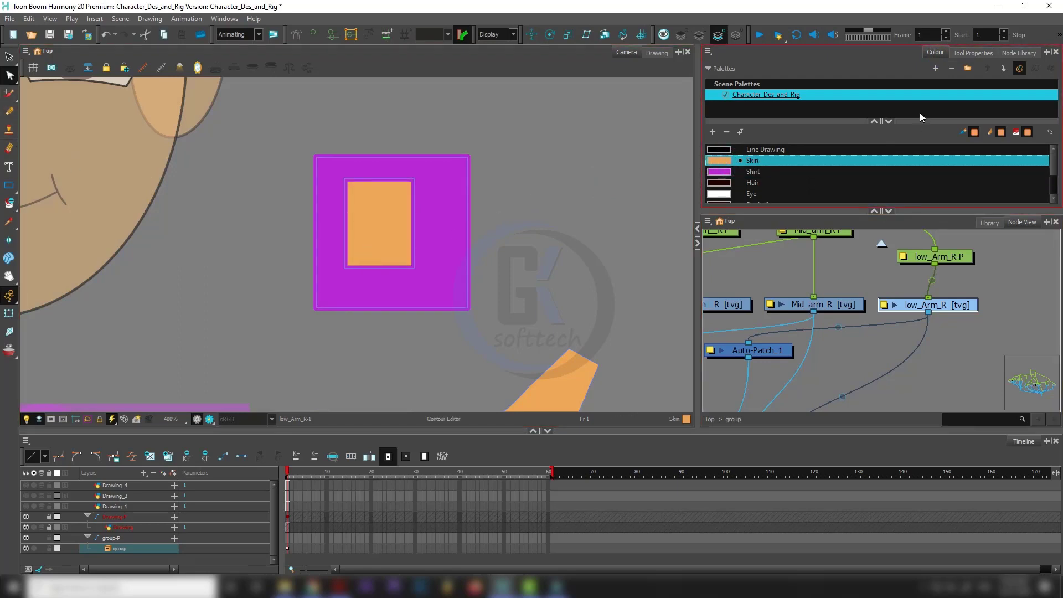
pyautogui.click(727, 182)
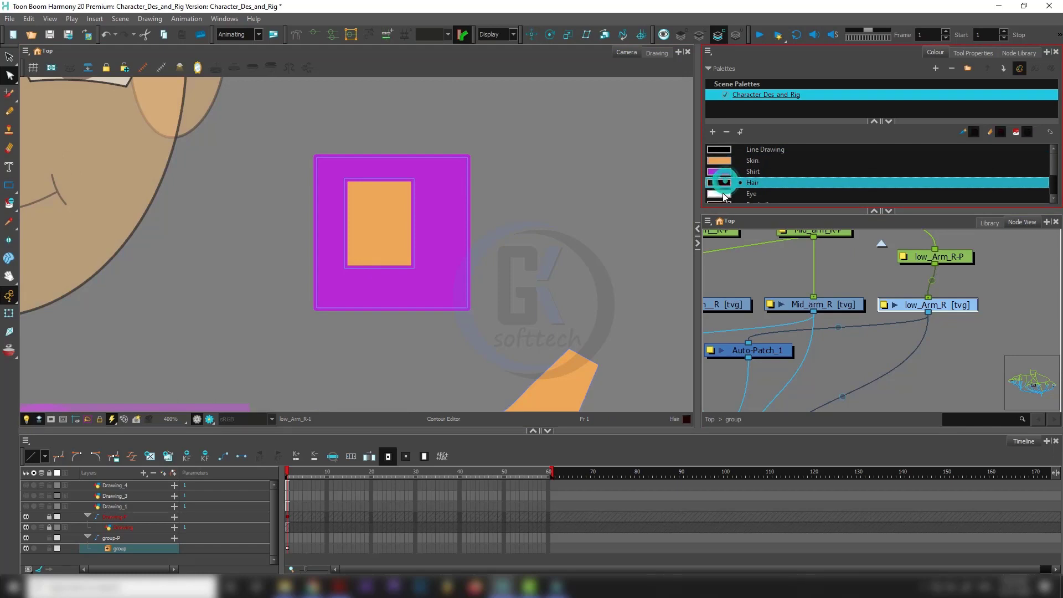
pyautogui.click(7, 95)
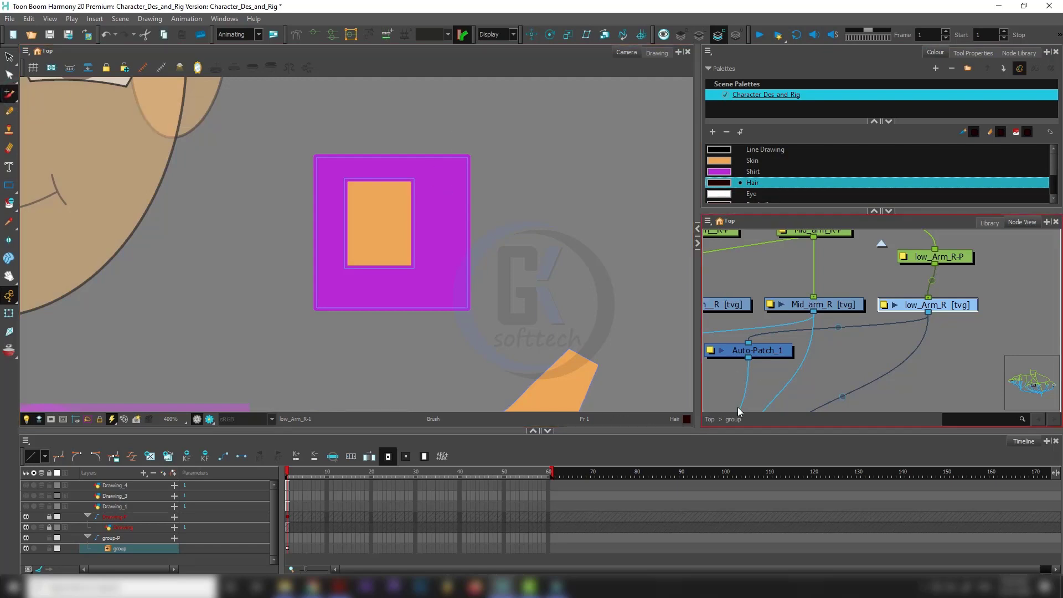
pyautogui.moveTo(448, 119)
pyautogui.mouseDown()
pyautogui.moveTo(324, 225)
pyautogui.moveTo(451, 161)
pyautogui.moveTo(476, 212)
pyautogui.mouseUp()
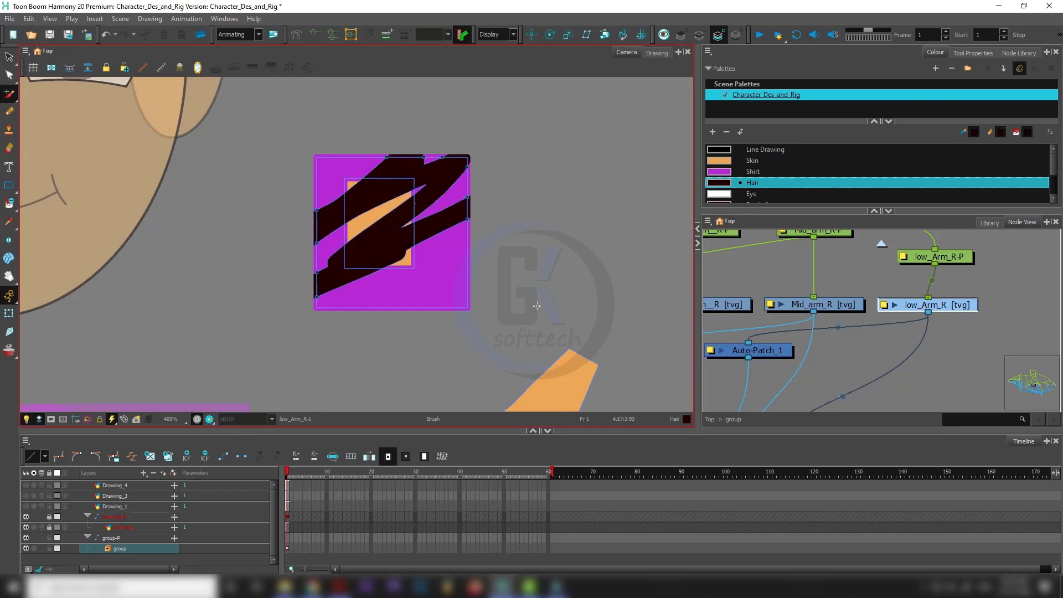
pyautogui.moveTo(452, 105)
pyautogui.mouseDown()
pyautogui.moveTo(267, 241)
pyautogui.moveTo(492, 267)
pyautogui.moveTo(408, 281)
pyautogui.mouseUp()
pyautogui.moveTo(465, 245); pyautogui.dragTo(430, 123)
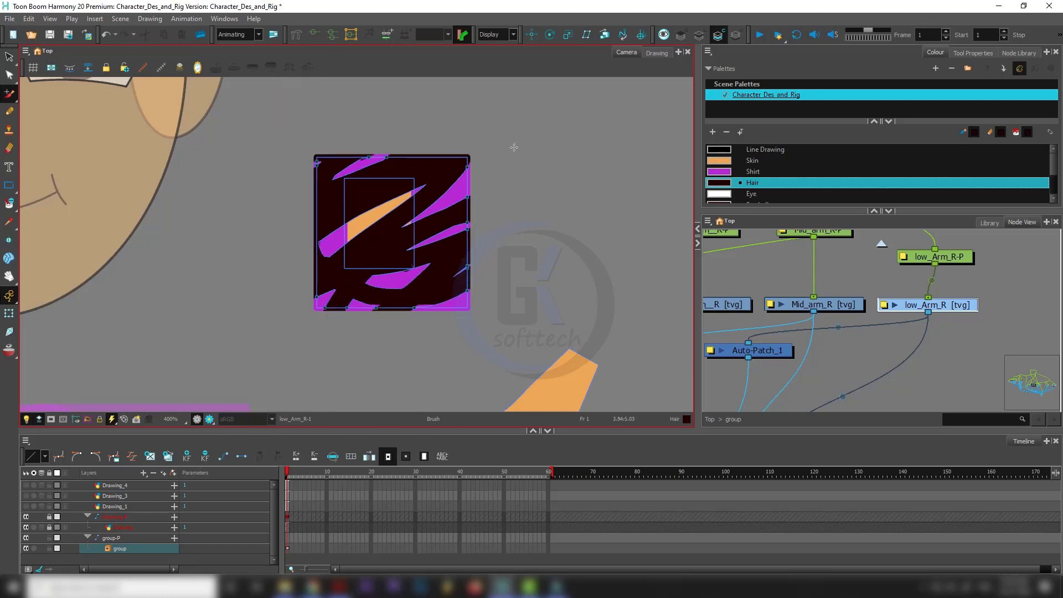
pyautogui.moveTo(517, 109)
pyautogui.mouseDown()
pyautogui.moveTo(475, 280)
pyautogui.moveTo(432, 324)
pyautogui.moveTo(420, 303)
pyautogui.mouseUp()
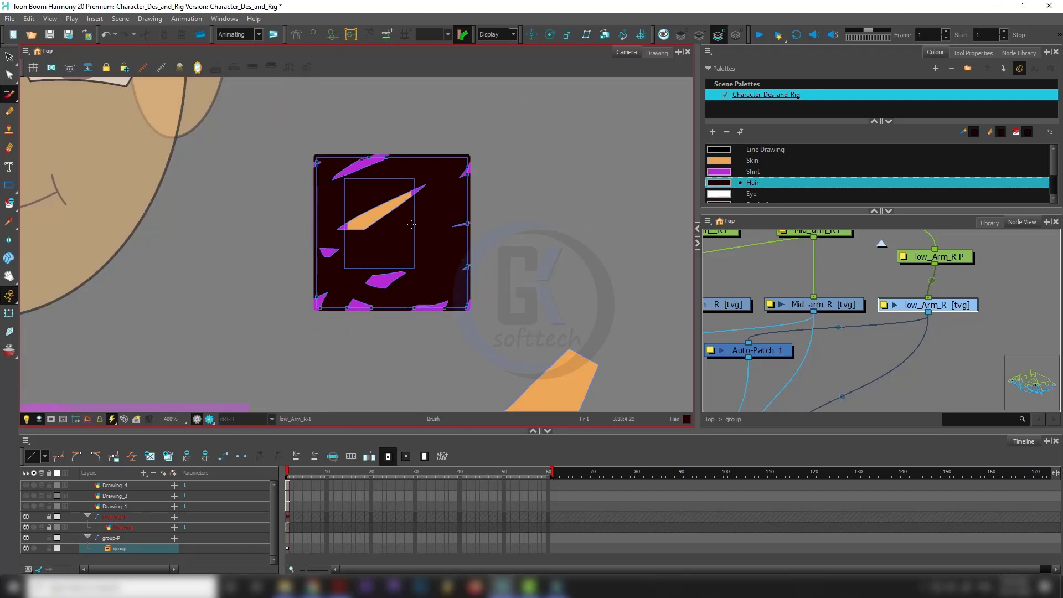
# - Try to move the dark repainted area away from the rectangle outlines with the Select tool
pyautogui.hotkey('alt', 's')
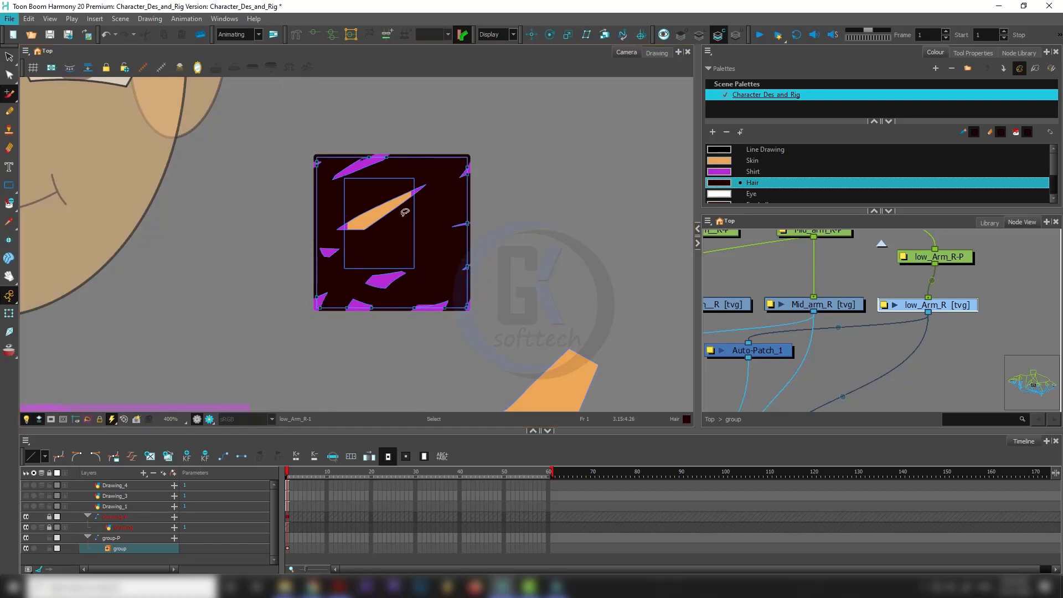
pyautogui.moveTo(399, 221)
pyautogui.mouseDown()
pyautogui.moveTo(403, 237)
pyautogui.moveTo(675, 226)
pyautogui.moveTo(587, 156)
pyautogui.mouseUp()
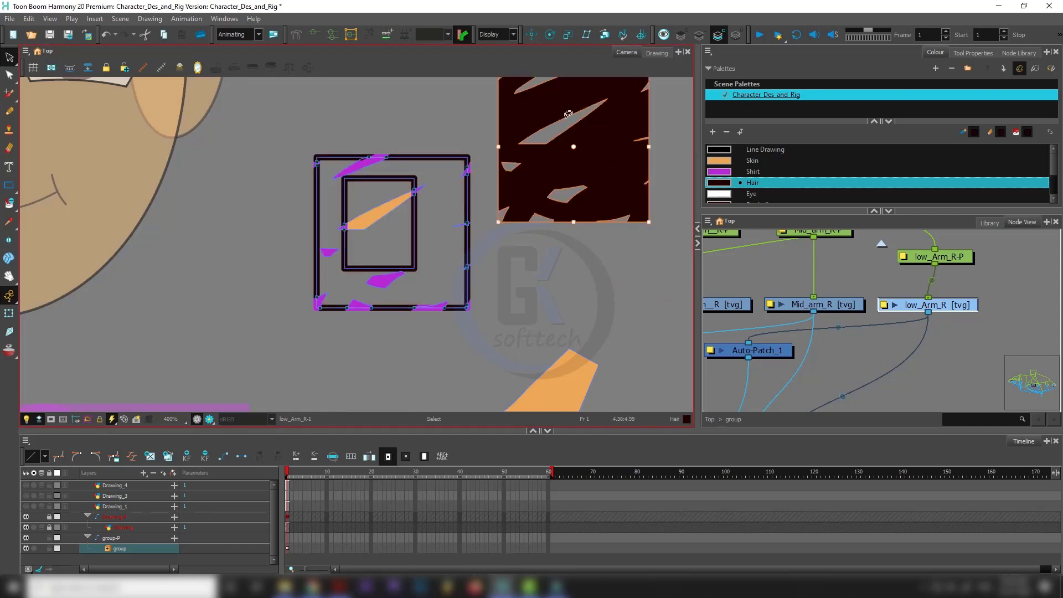
pyautogui.scroll(-3, 587, 199)
# - Select the whole repainted test square above the hand and delete it
pyautogui.moveTo(559, 198)
pyautogui.mouseDown()
pyautogui.moveTo(590, 221)
pyautogui.moveTo(487, 231)
pyautogui.mouseUp()
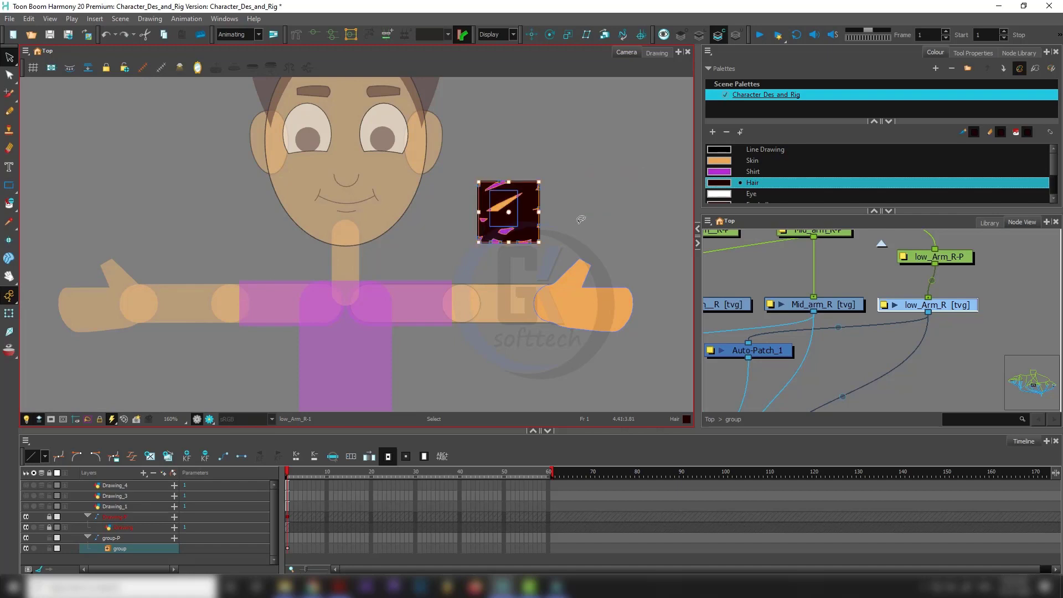
pyautogui.moveTo(561, 168)
pyautogui.mouseDown()
pyautogui.moveTo(421, 199)
pyautogui.moveTo(555, 293)
pyautogui.moveTo(577, 206)
pyautogui.mouseUp()
pyautogui.moveTo(558, 242)
pyautogui.mouseDown()
pyautogui.moveTo(471, 201)
pyautogui.moveTo(572, 212)
pyautogui.mouseUp()
pyautogui.press('Delete')
pyautogui.moveTo(509, 229)
pyautogui.mouseDown()
pyautogui.moveTo(507, 255)
pyautogui.moveTo(482, 240)
pyautogui.mouseUp()
# - Choose the Brush, switch to the Contour Editor and display its tool properties
pyautogui.click(10, 95)
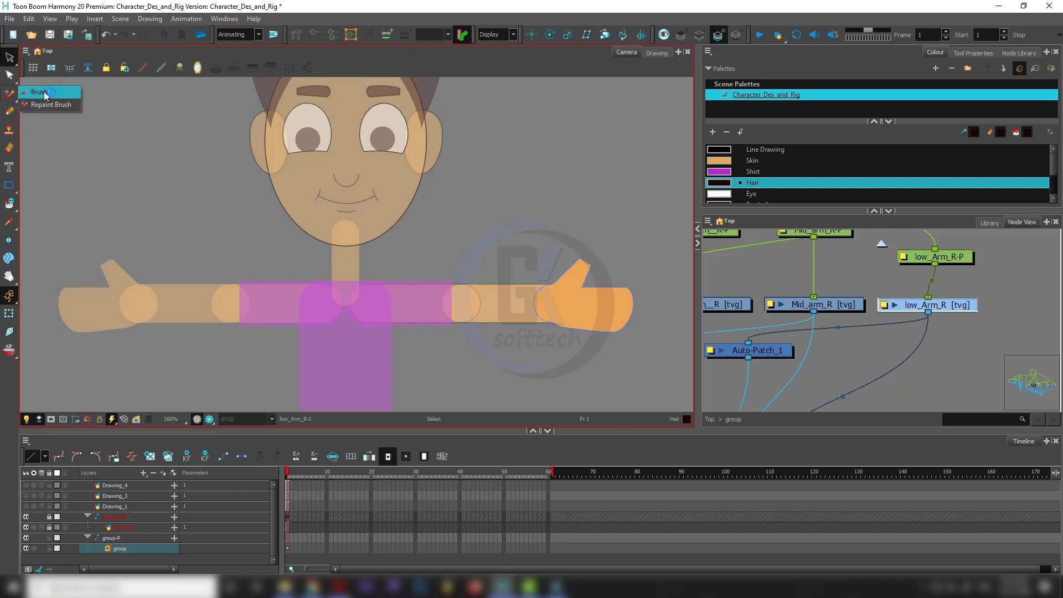
pyautogui.click(44, 92)
pyautogui.click(9, 75)
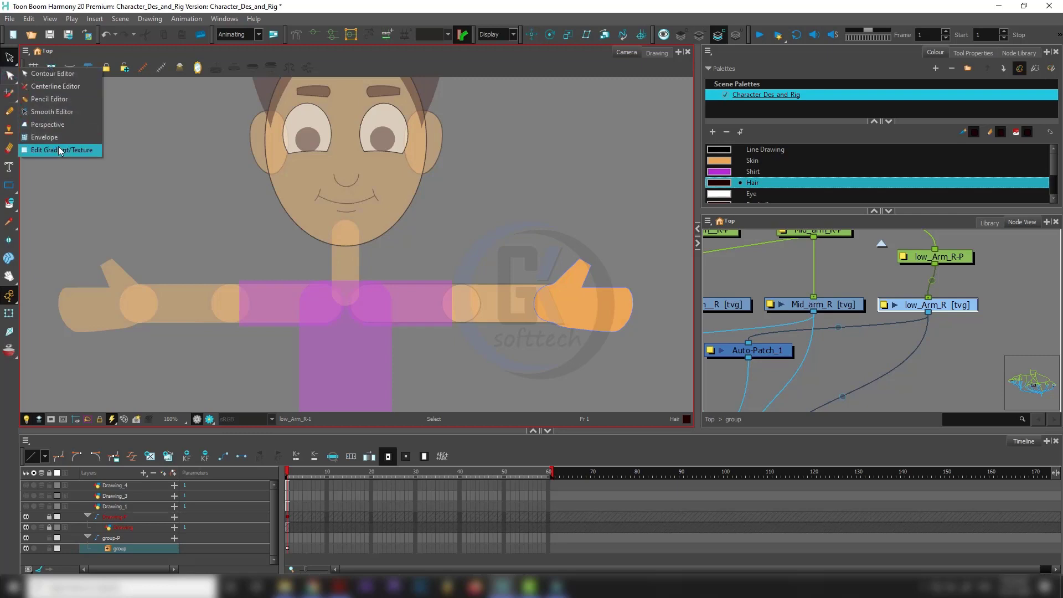
pyautogui.click(55, 74)
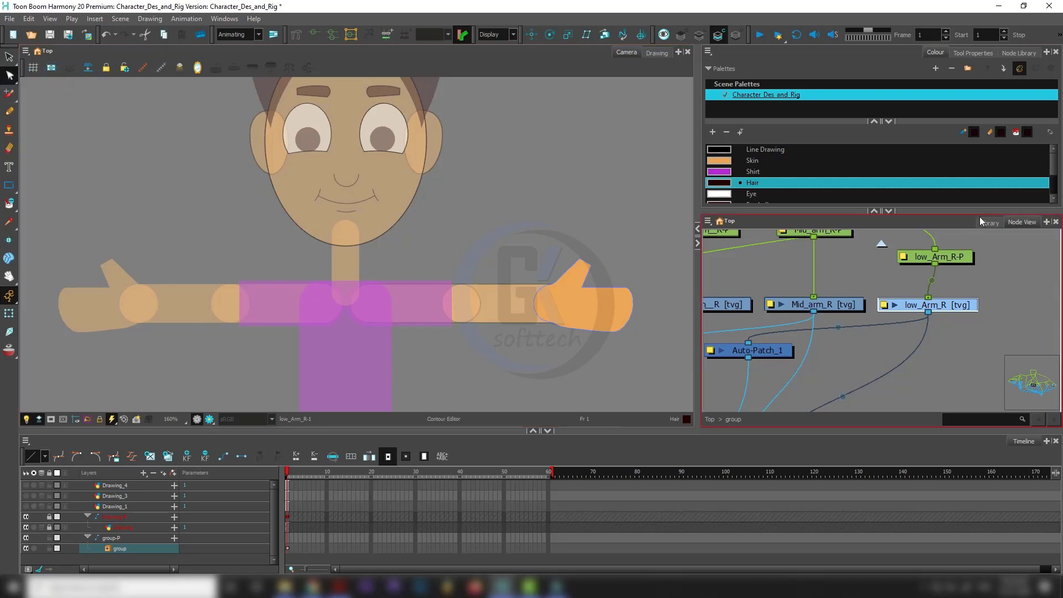
pyautogui.click(973, 52)
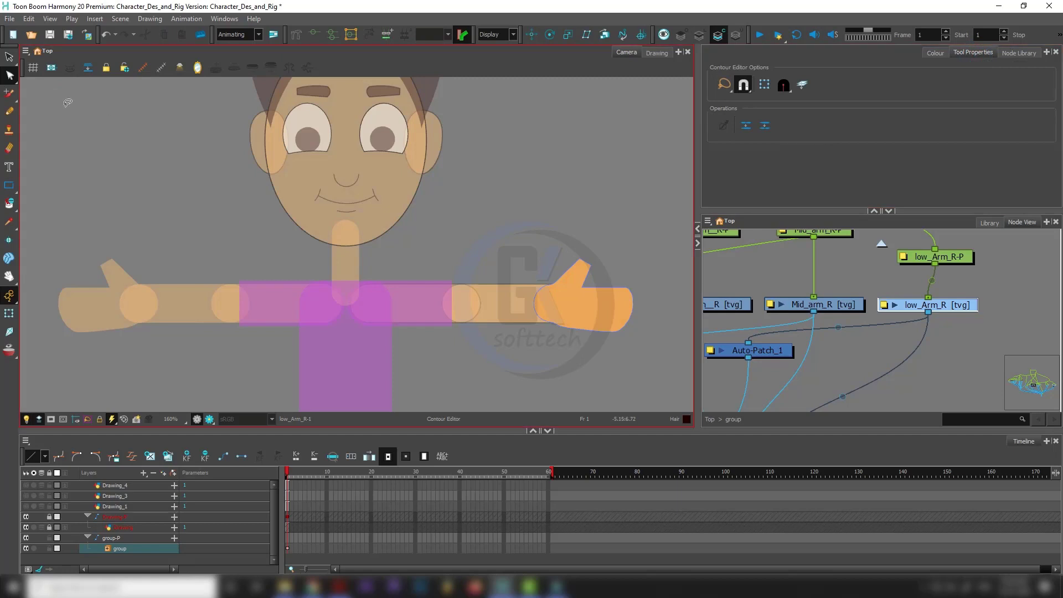
# - Activate the Centerline Editor and the Pencil Editor in turn to view their options
pyautogui.click(10, 75)
pyautogui.click(50, 84)
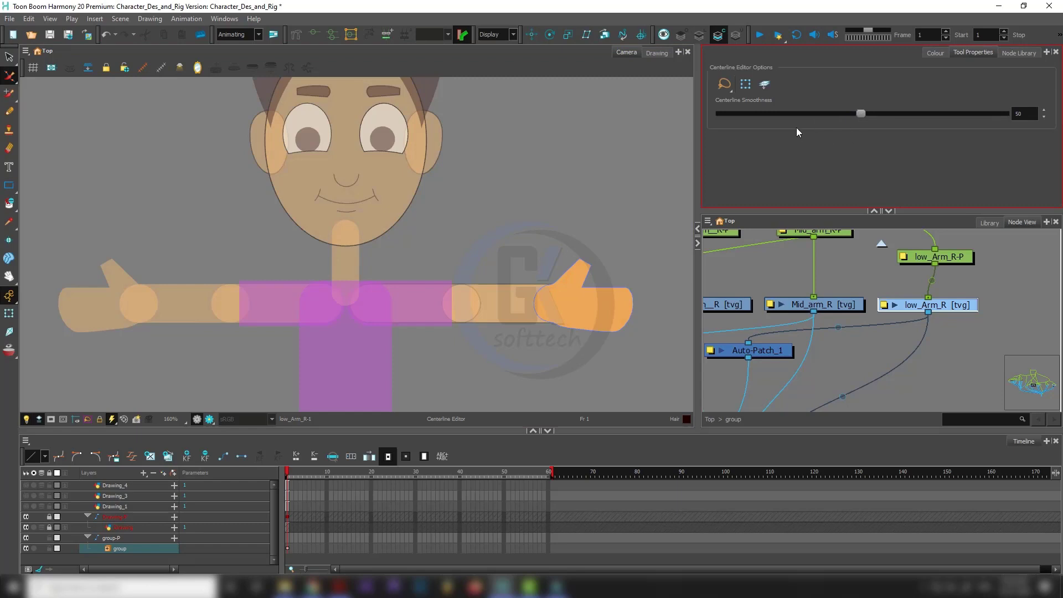
pyautogui.click(10, 75)
pyautogui.click(33, 99)
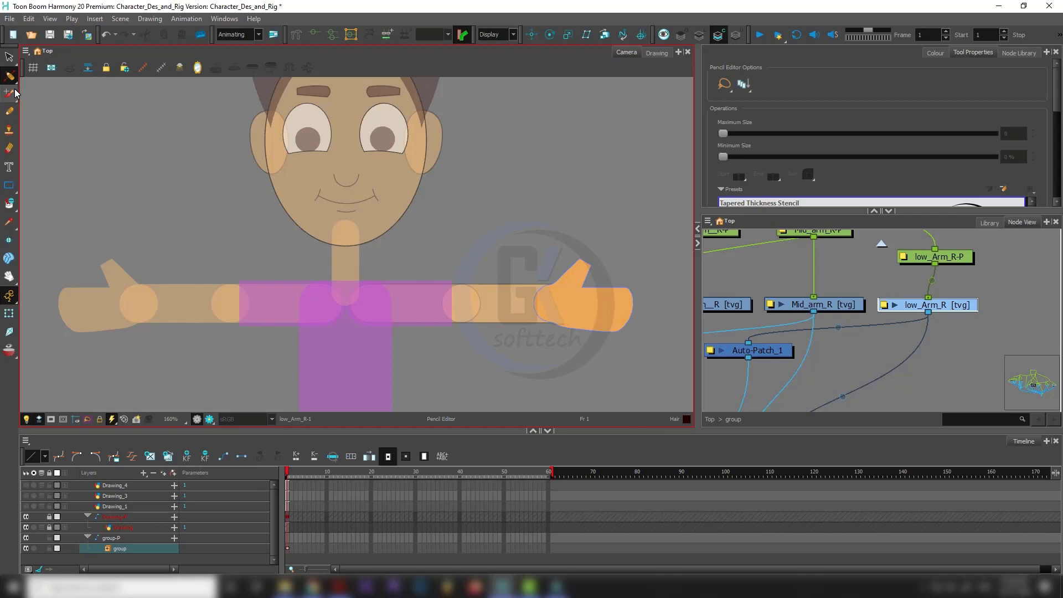
# - Draw crossing freehand lines in the Hair and Skin colours beside the head, using the Pencil 1 preset at size 5
pyautogui.click(9, 111)
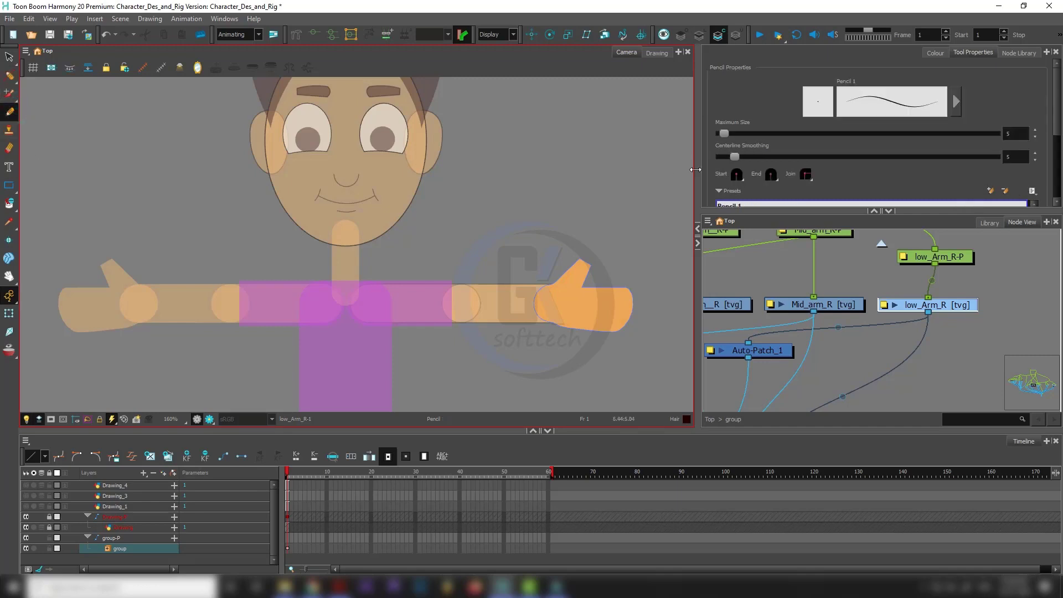
pyautogui.moveTo(1057, 121); pyautogui.dragTo(1058, 197)
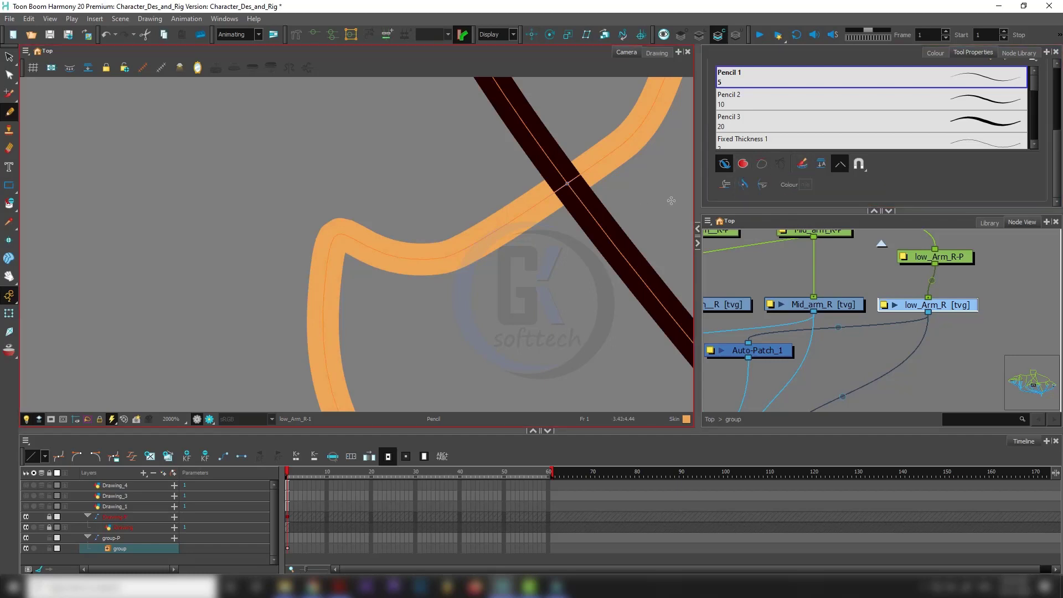
pyautogui.scroll(-5, 576, 232)
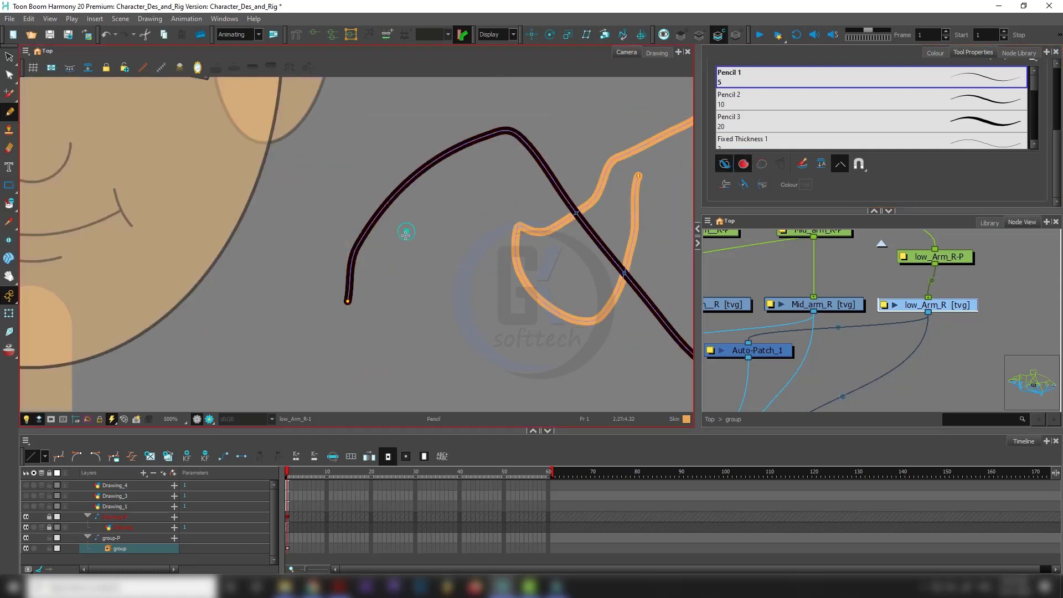
# - Draw four closed, automatically filled Skin-coloured pencil shapes around the crossing lines, toggling automatic gap closing between them
pyautogui.moveTo(412, 300)
pyautogui.mouseDown()
pyautogui.moveTo(380, 365)
pyautogui.moveTo(483, 374)
pyautogui.moveTo(368, 314)
pyautogui.mouseUp()
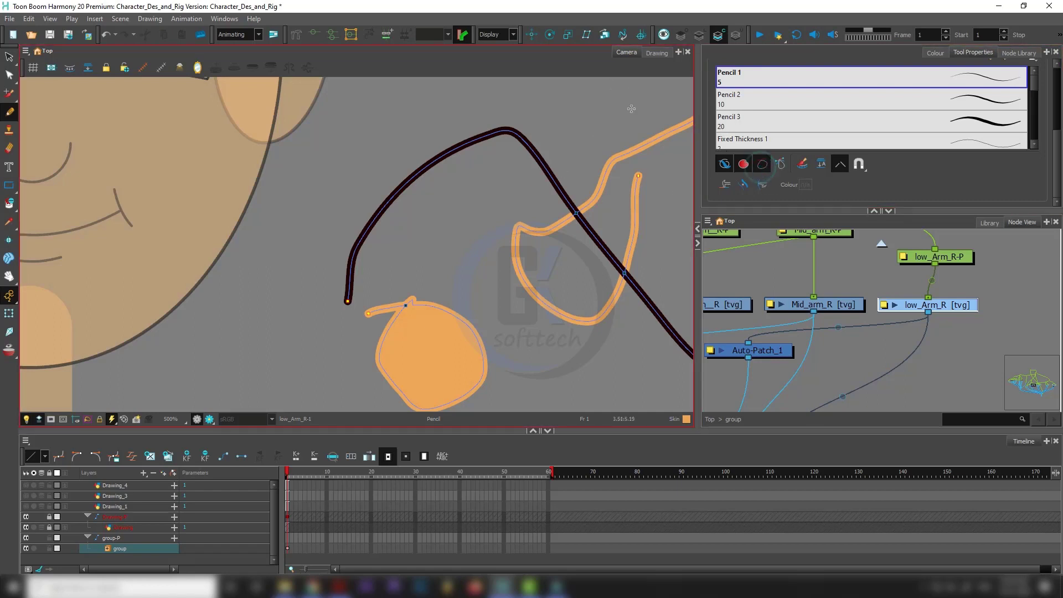
pyautogui.moveTo(629, 106)
pyautogui.mouseDown()
pyautogui.moveTo(579, 148)
pyautogui.moveTo(605, 121)
pyautogui.mouseUp()
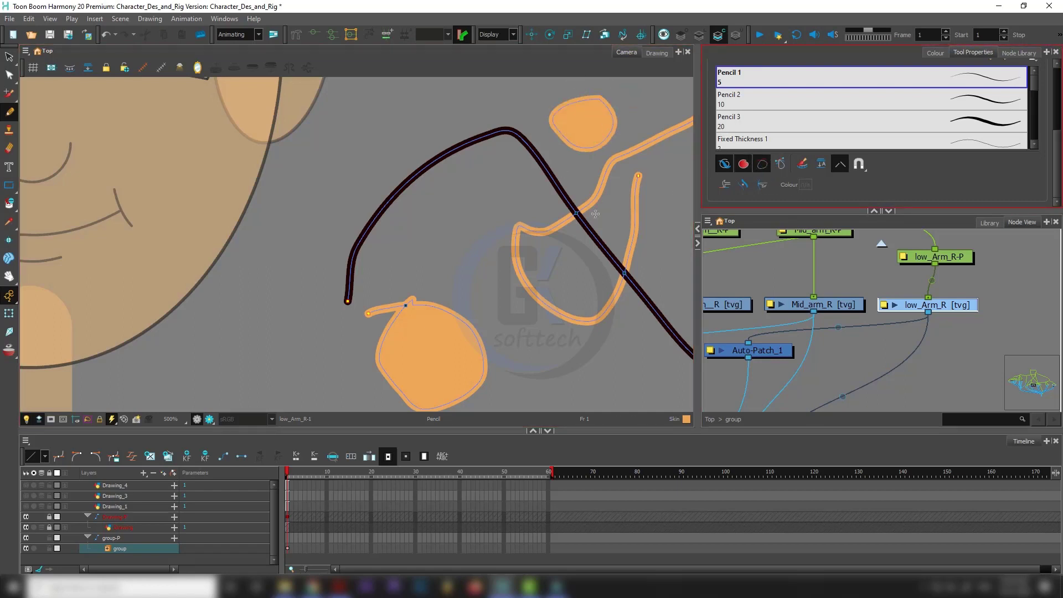
pyautogui.moveTo(450, 232)
pyautogui.mouseDown()
pyautogui.moveTo(439, 233)
pyautogui.moveTo(478, 309)
pyautogui.moveTo(438, 251)
pyautogui.moveTo(390, 252)
pyautogui.mouseUp()
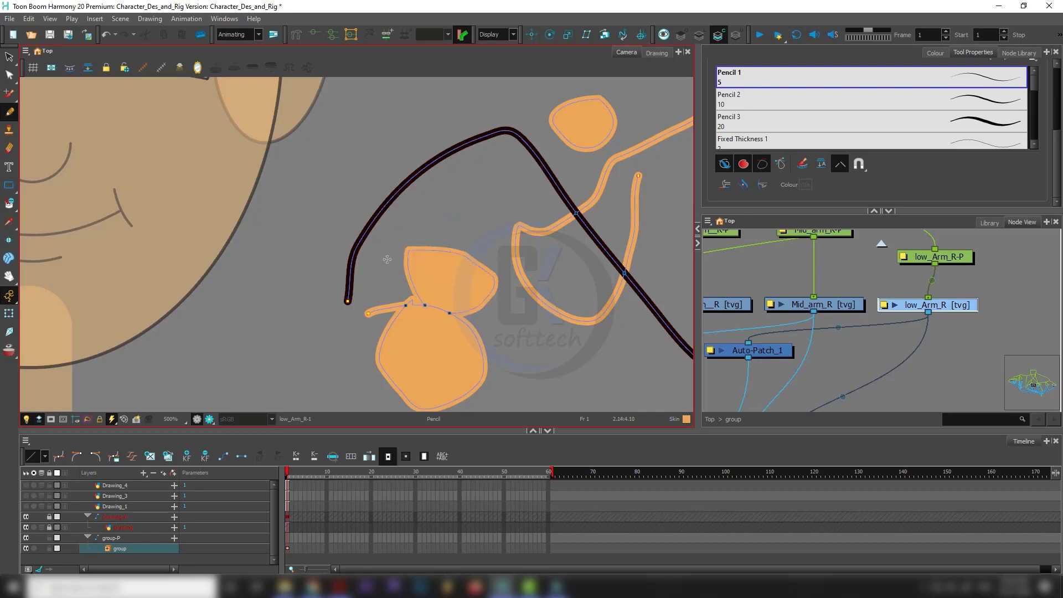
pyautogui.click(762, 170)
pyautogui.moveTo(399, 95)
pyautogui.mouseDown()
pyautogui.moveTo(365, 161)
pyautogui.moveTo(410, 119)
pyautogui.moveTo(241, 183)
pyautogui.mouseUp()
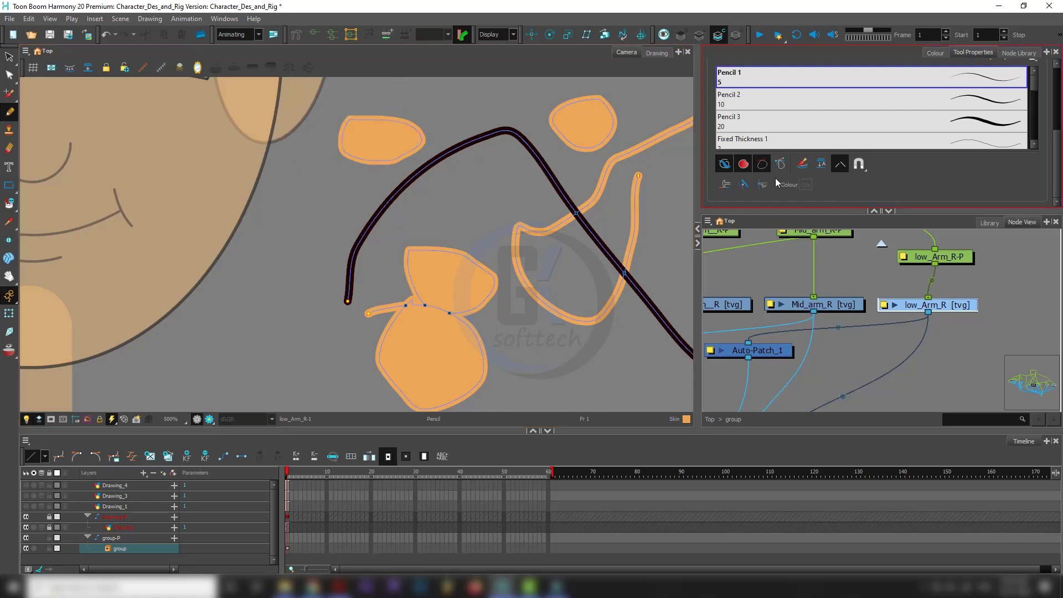
pyautogui.click(765, 162)
# - Select all the pencil test lines and shapes above the hand with the Contour Editor and delete them
pyautogui.scroll(-5, 526, 190)
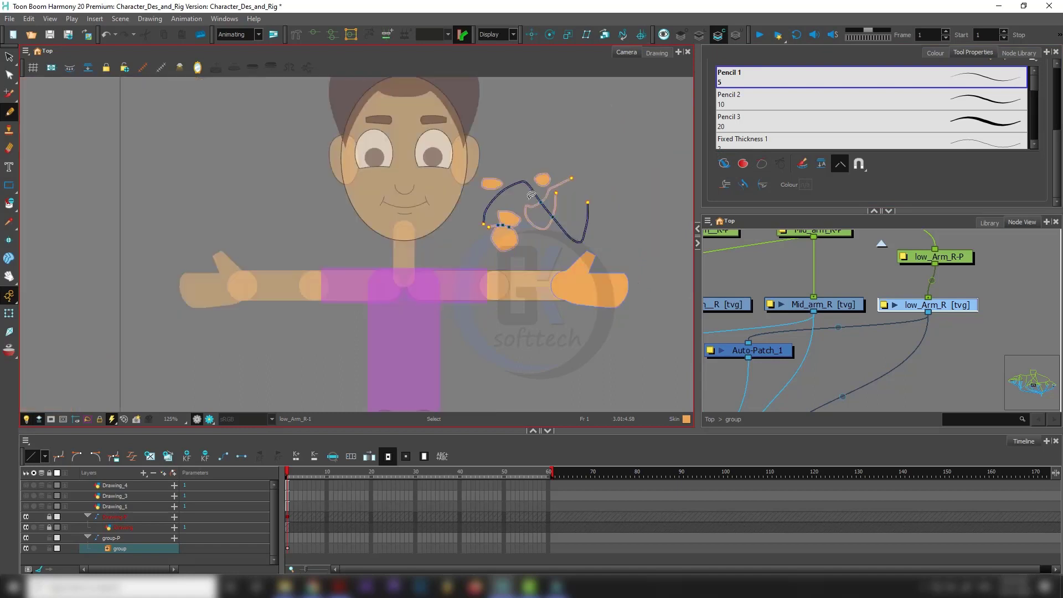
pyautogui.hotkey('alt', 'q')
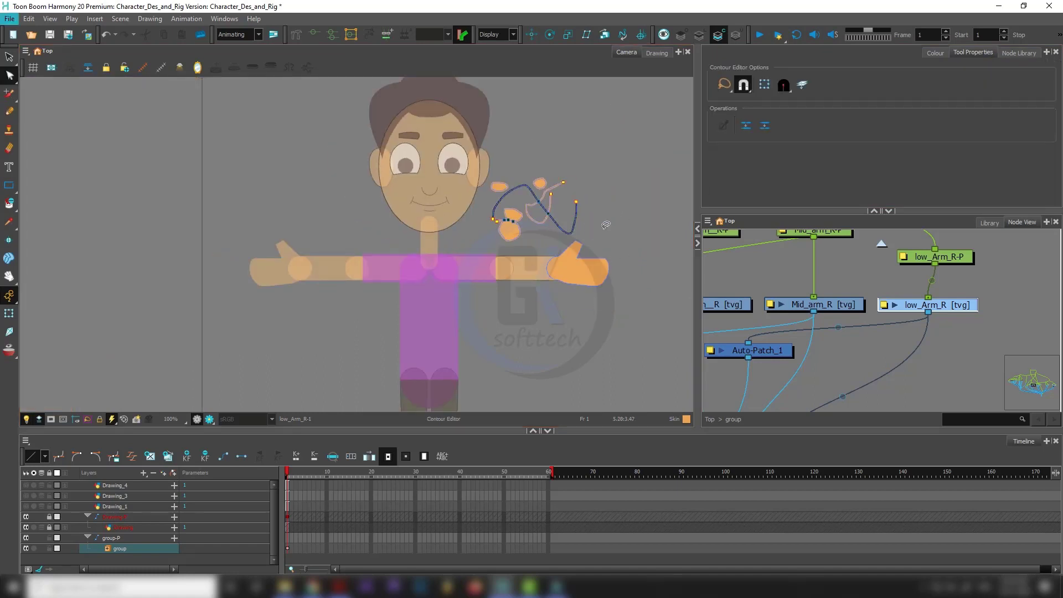
pyautogui.moveTo(602, 228)
pyautogui.mouseDown()
pyautogui.moveTo(482, 251)
pyautogui.moveTo(498, 148)
pyautogui.moveTo(615, 216)
pyautogui.mouseUp()
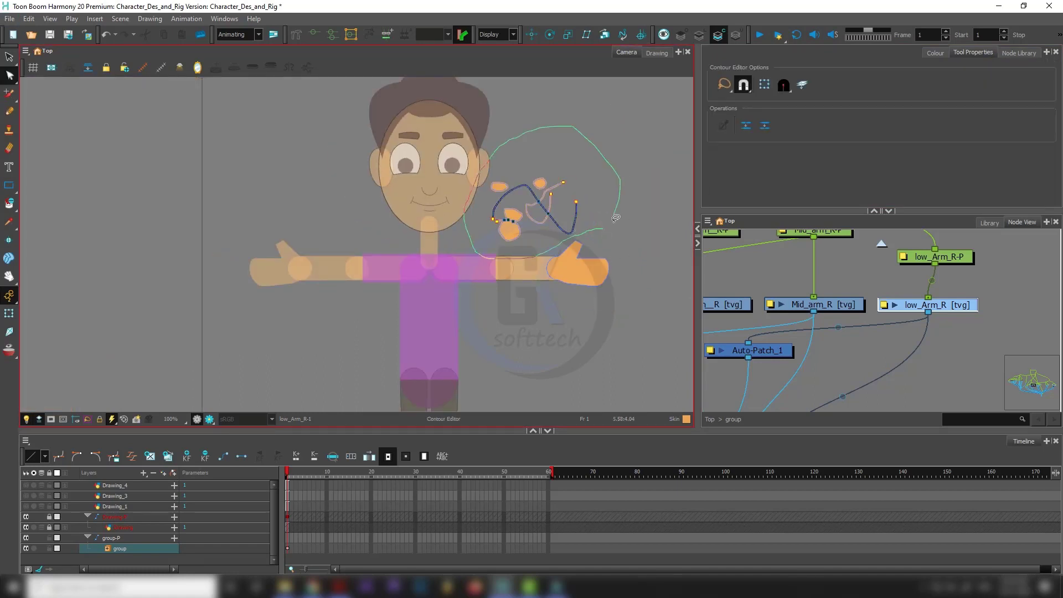
pyautogui.press('Delete')
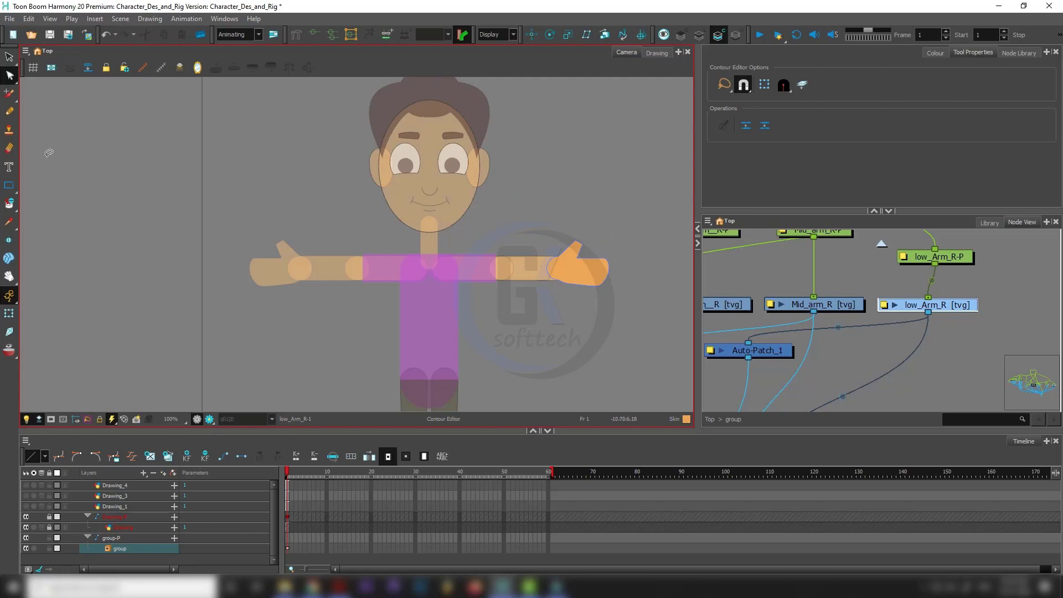
# - Stamp the TB Size Comparison preset over the character with the Stamp tool and undo it
pyautogui.click(10, 132)
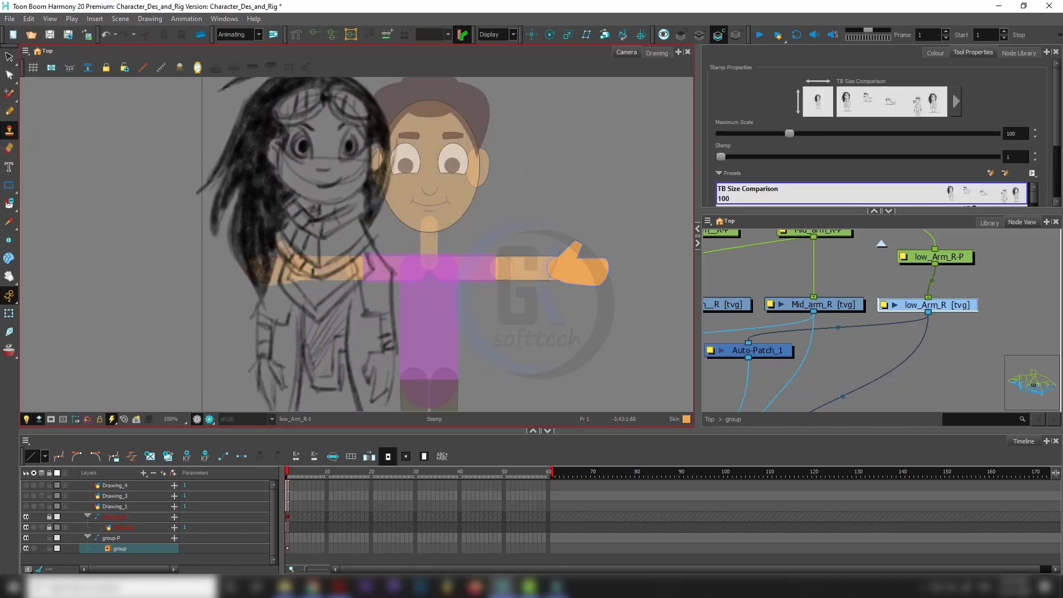
pyautogui.click(917, 105)
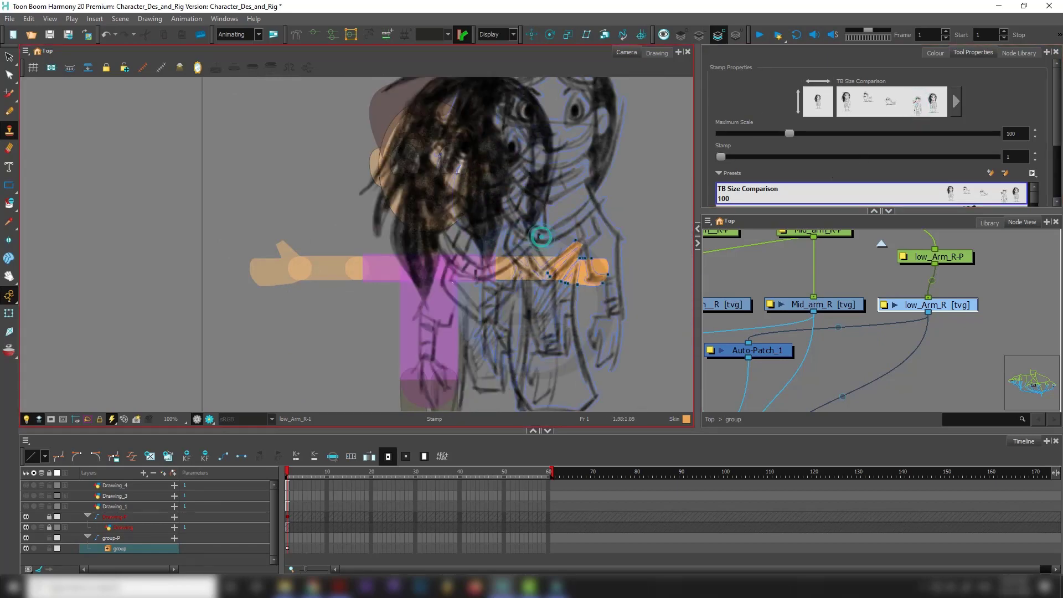
pyautogui.click(542, 237)
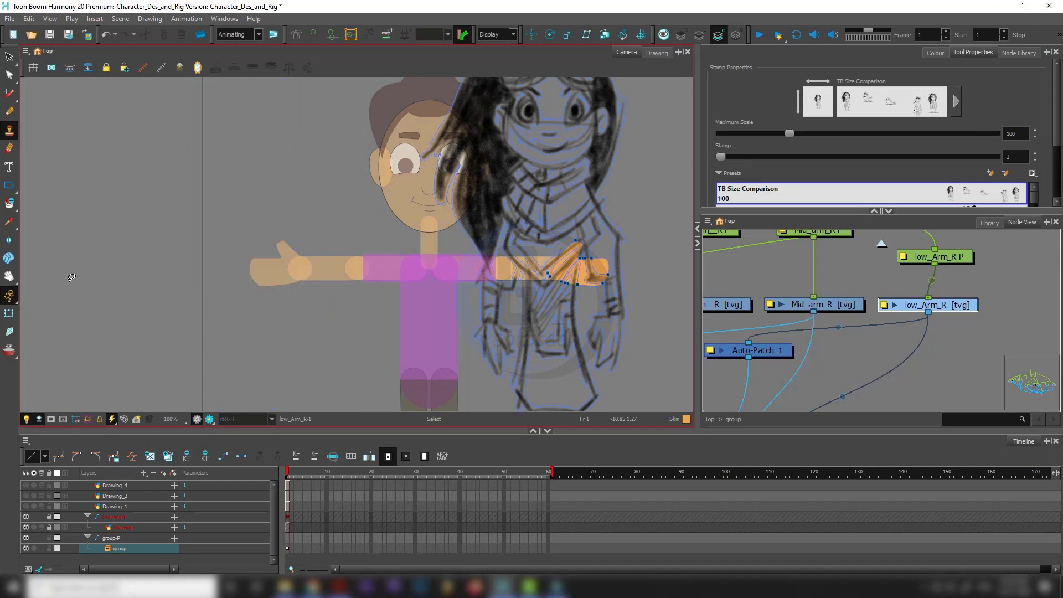
pyautogui.hotkey('ctrl', 'z')
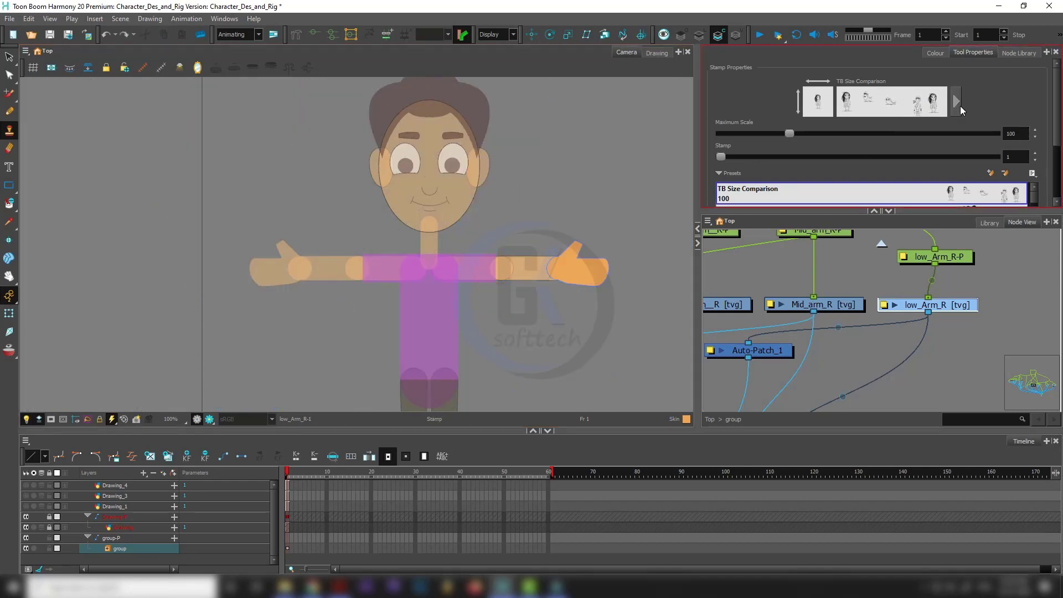
# - Open the detailed Stamp properties and compare them with those of the Contour Editor and the Pencil
pyautogui.click(957, 102)
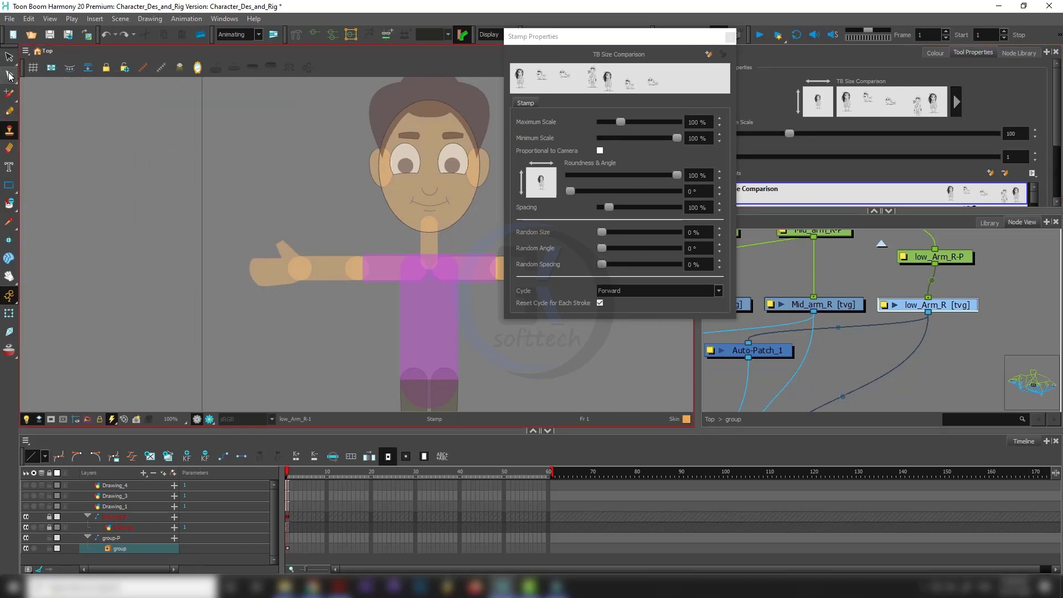
pyautogui.moveTo(9, 75); pyautogui.dragTo(48, 75)
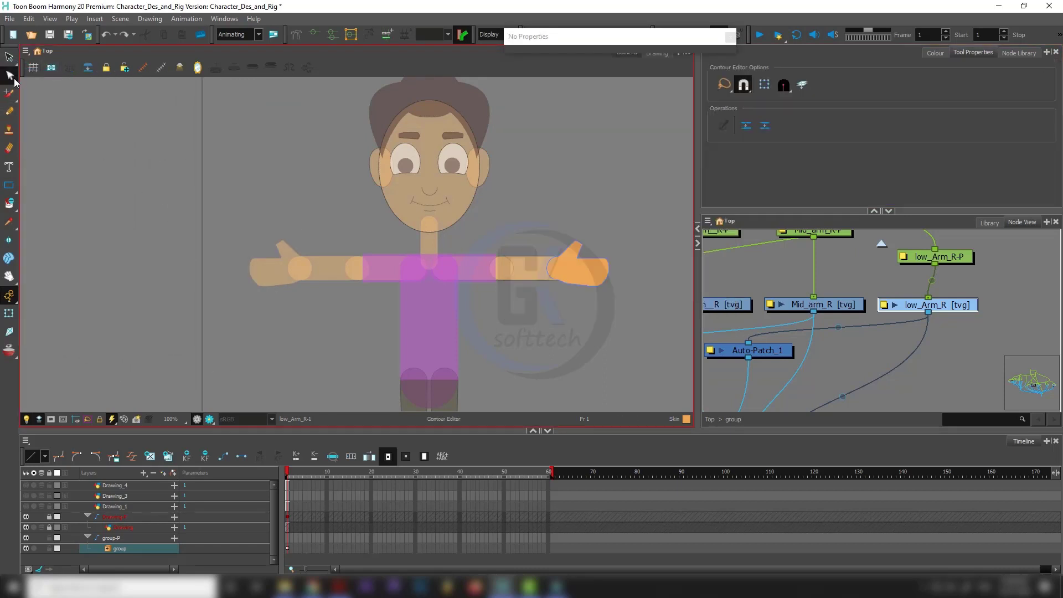
pyautogui.click(10, 111)
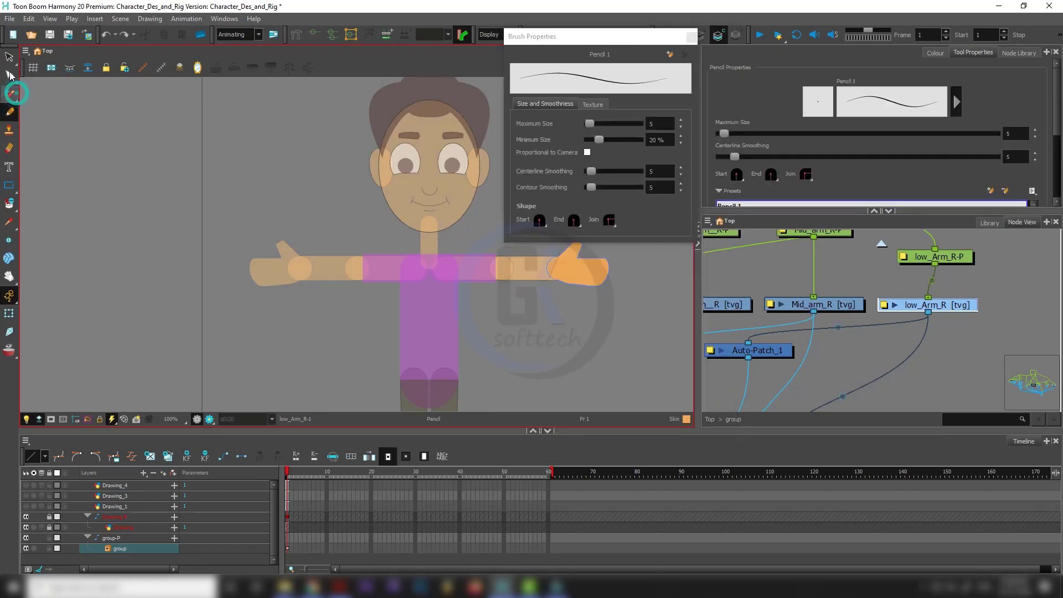
pyautogui.click(9, 75)
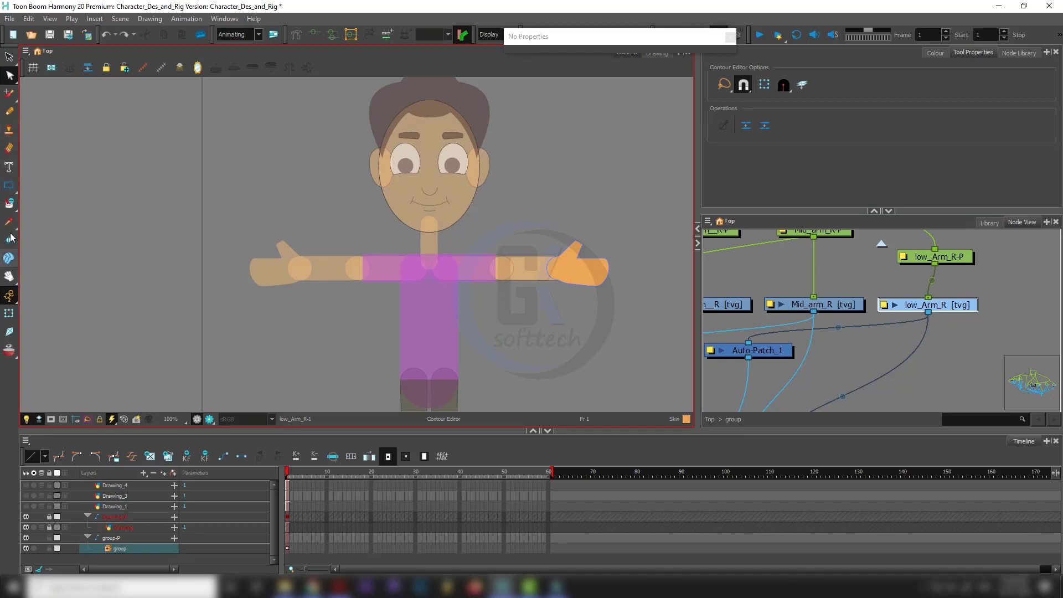
# - Activate the Transform tool and bring the full character and the Tools title into view
pyautogui.click(710, 257)
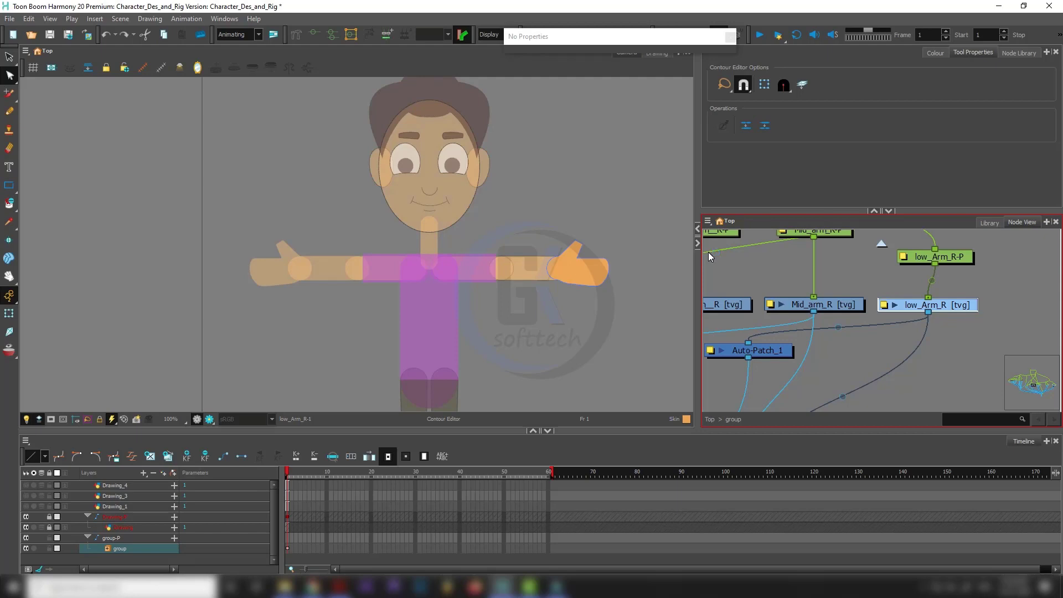
pyautogui.hotkey('shift', 't')
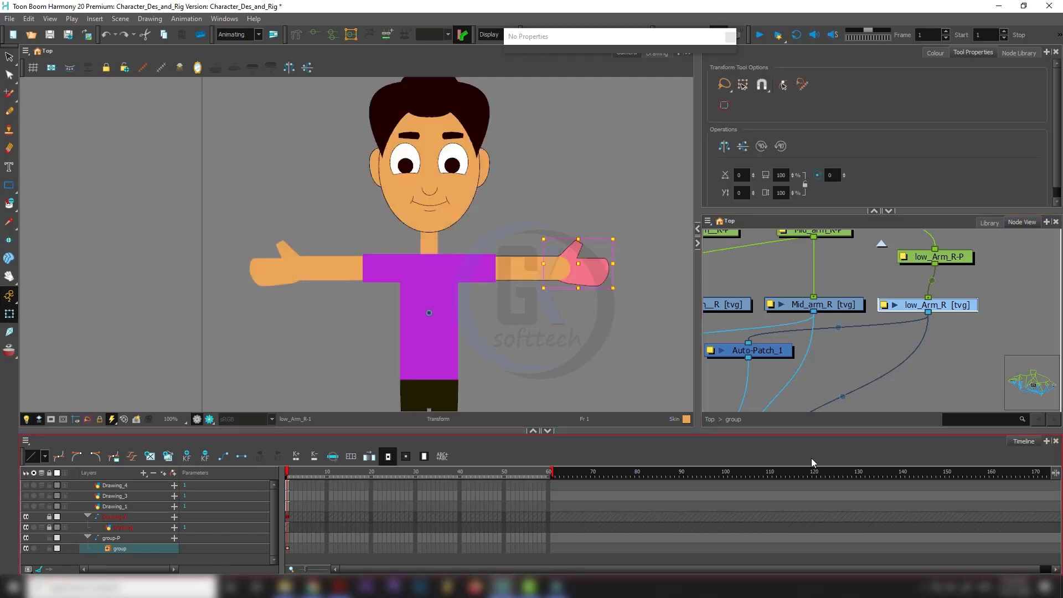
pyautogui.scroll(-3, 504, 338)
pyautogui.moveTo(535, 354); pyautogui.dragTo(328, 300)
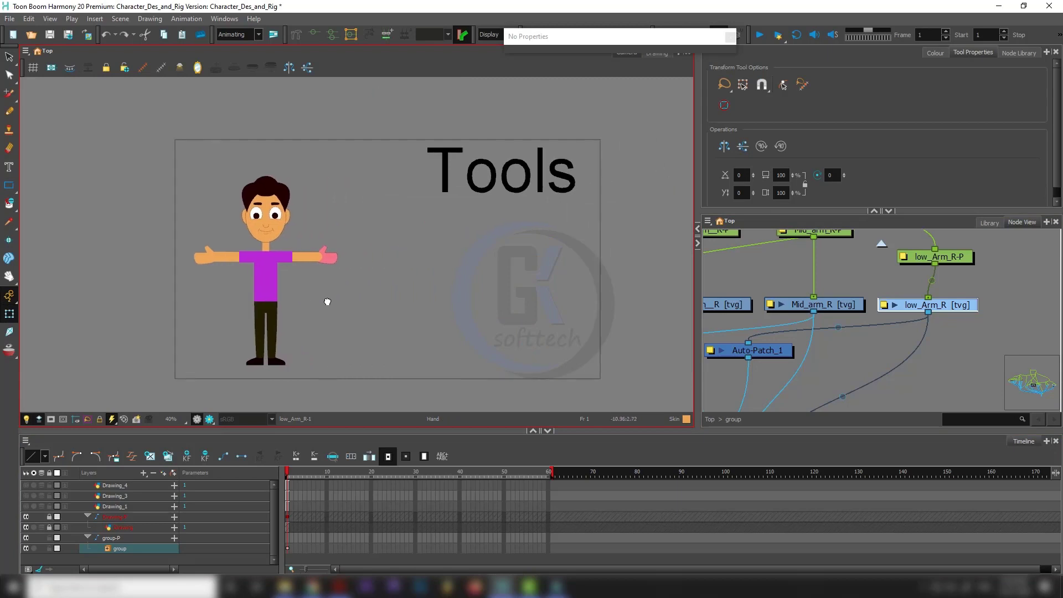
pyautogui.scroll(3, 328, 300)
pyautogui.scroll(-2, 327, 301)
pyautogui.moveTo(400, 289); pyautogui.dragTo(346, 291)
pyautogui.scroll(-1, 346, 290)
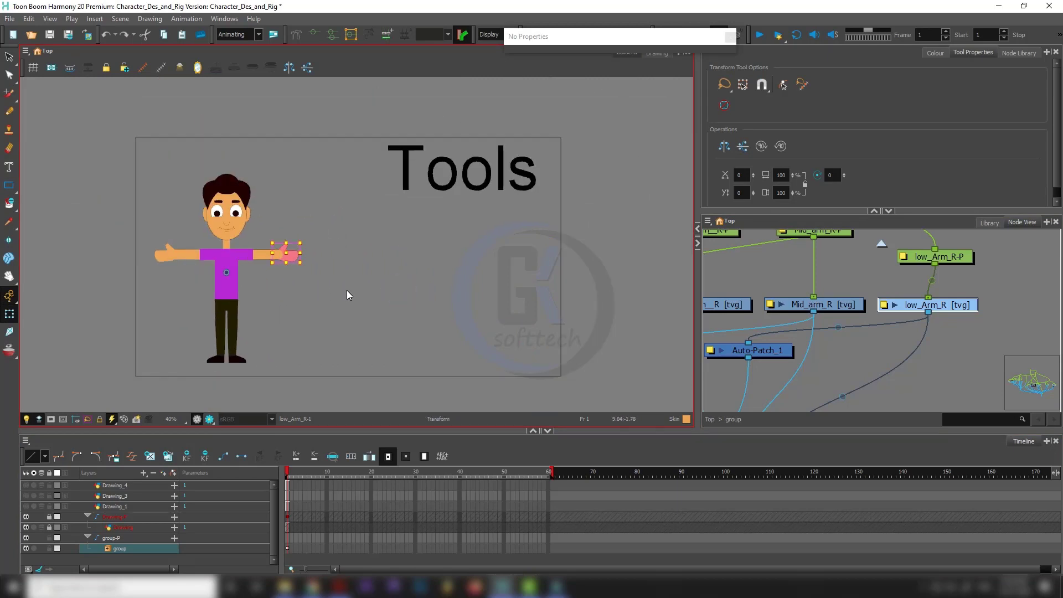